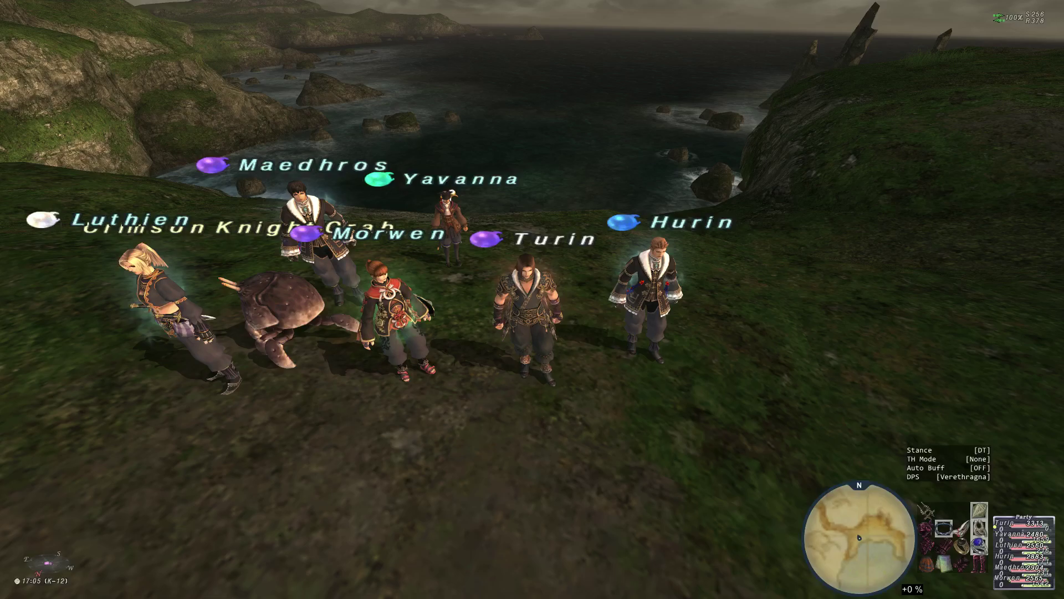
Close The Silmarillion.jpg, switch to Chrome and open the releases page of the Mirdain/Silmaril GitHub repository.
key(alt+Tab)
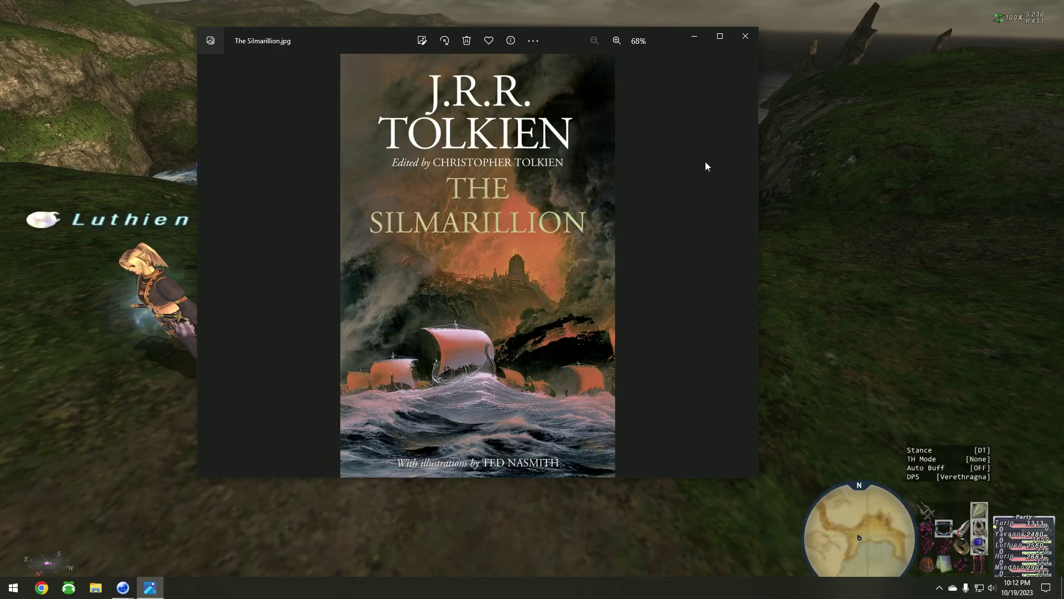
click(745, 36)
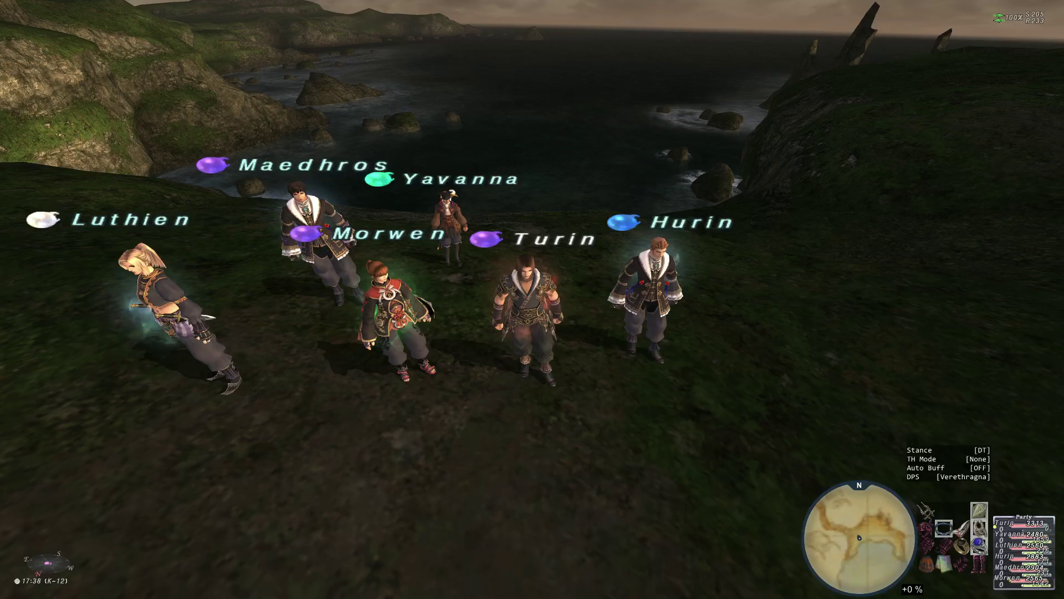
key(alt+Tab)
drag(513, 6, 511, 73)
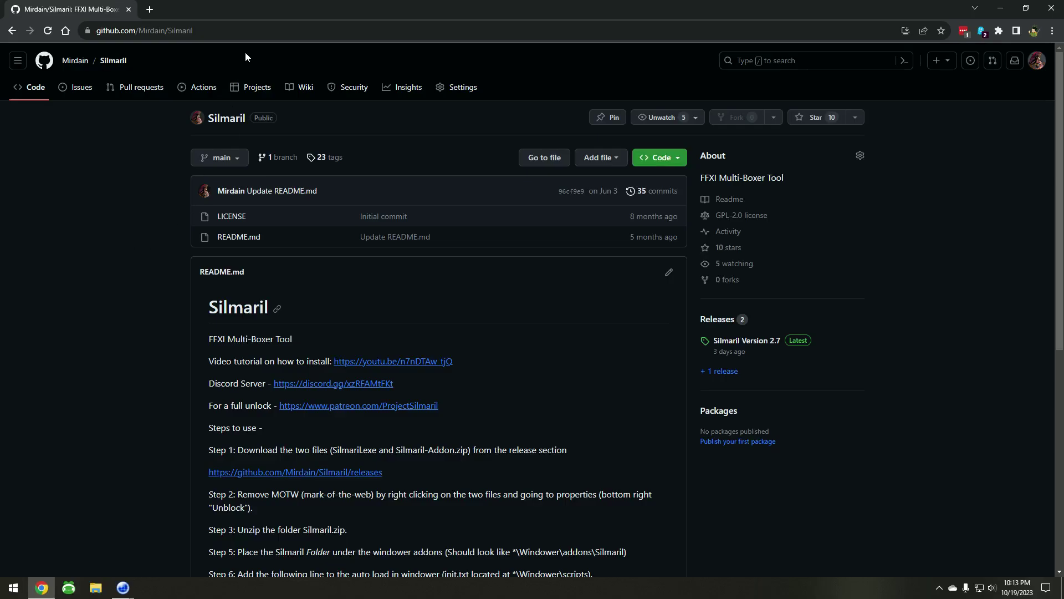
click(255, 33)
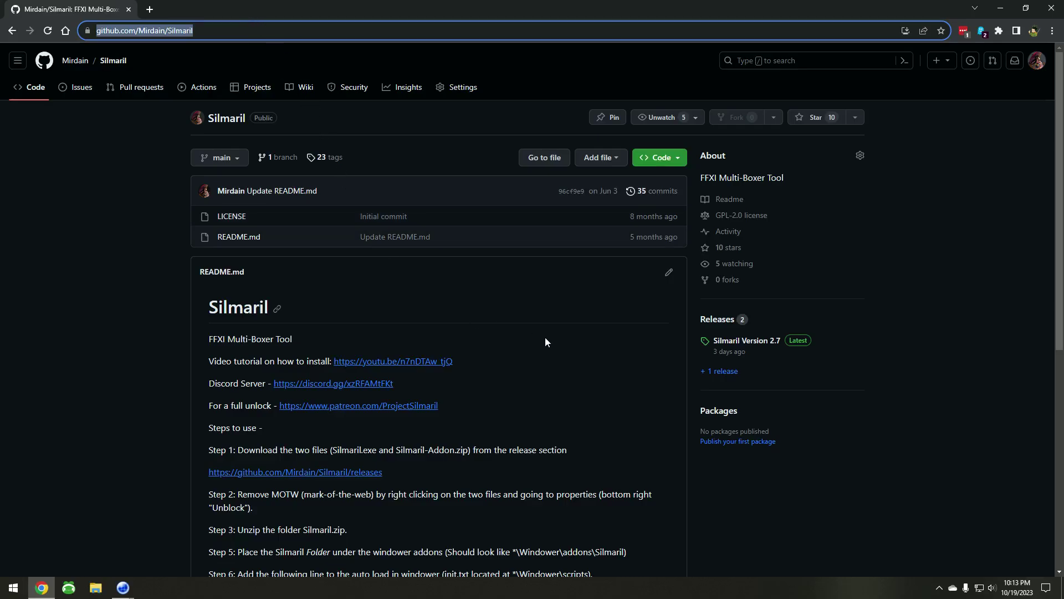
click(723, 323)
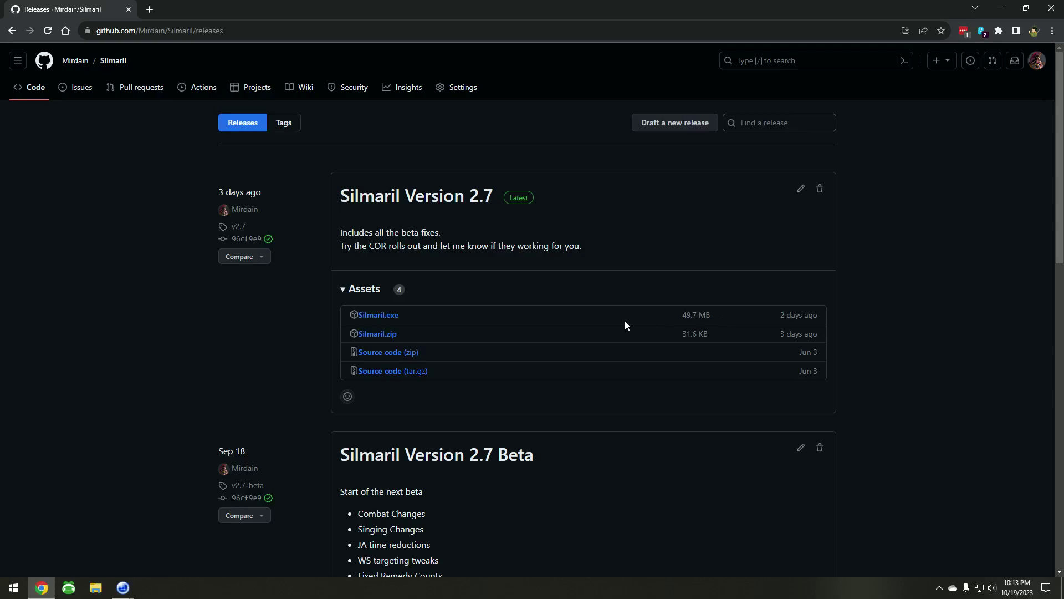
Read through the release notes and assets for Silmaril Version 2.7 and Silmaril Version 2.7 Beta.
scroll(625, 321, down, 1)
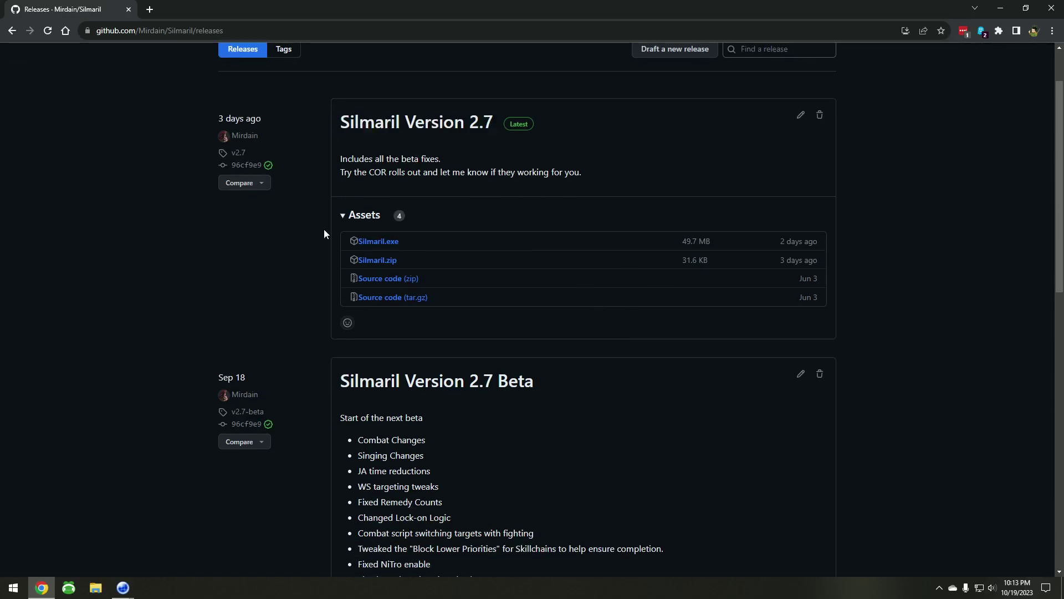
scroll(254, 311, up, 1)
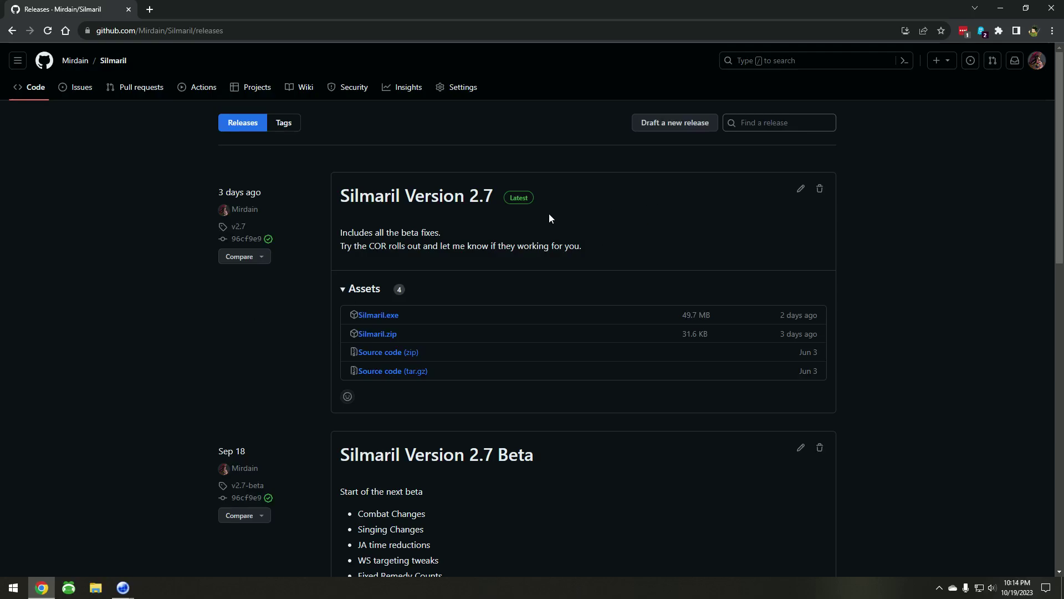
scroll(573, 300, down, 1)
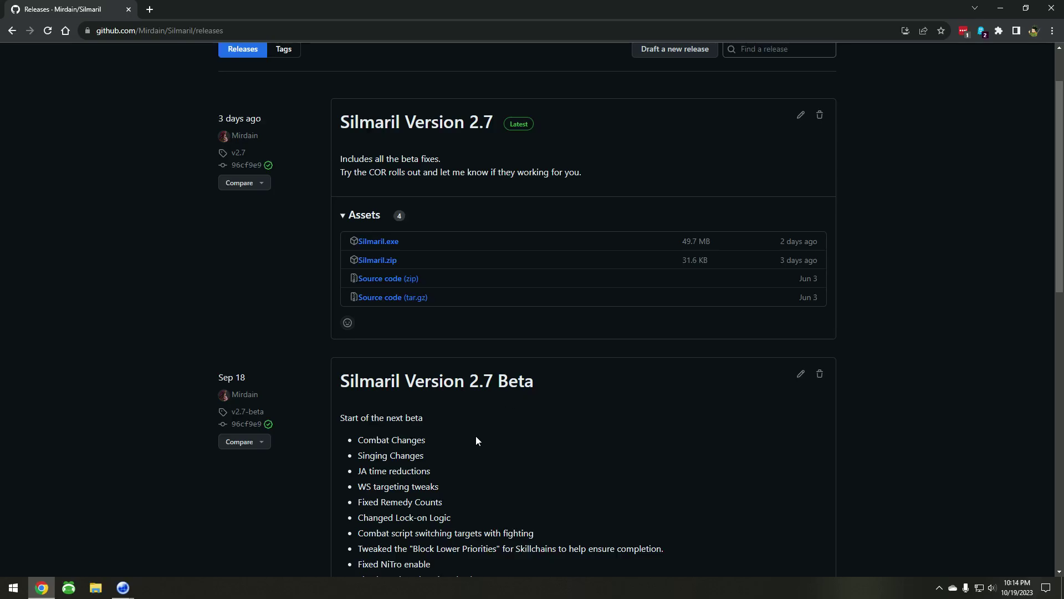
scroll(475, 440, down, 3)
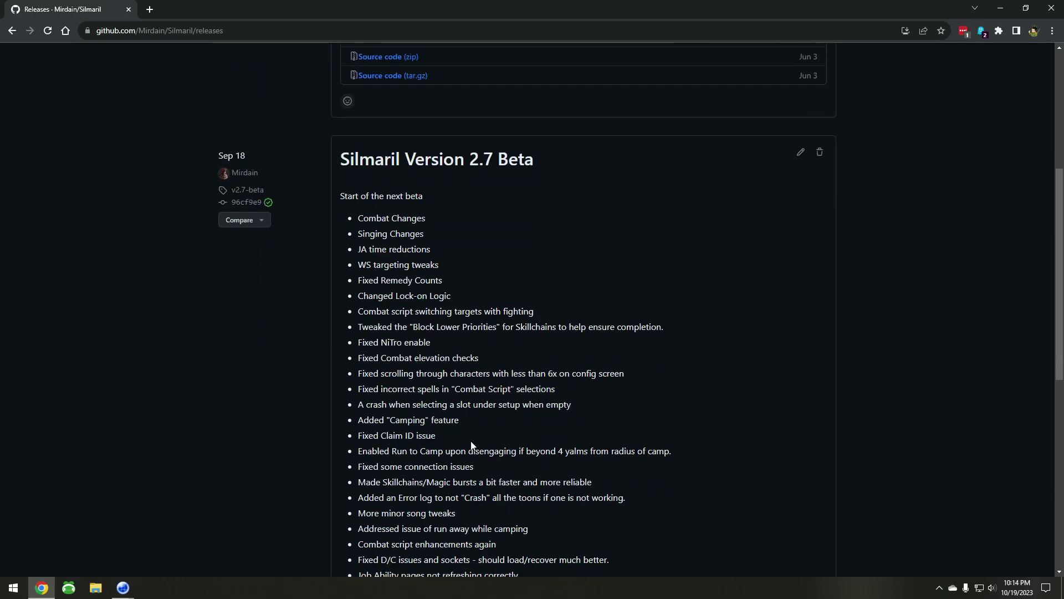
scroll(472, 444, down, 5)
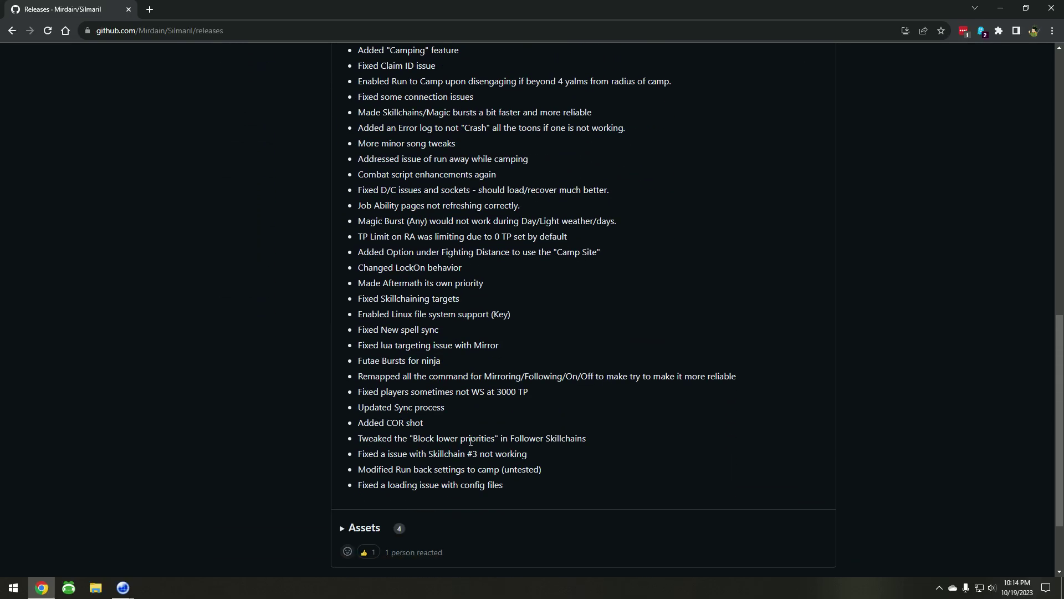
scroll(471, 440, up, 7)
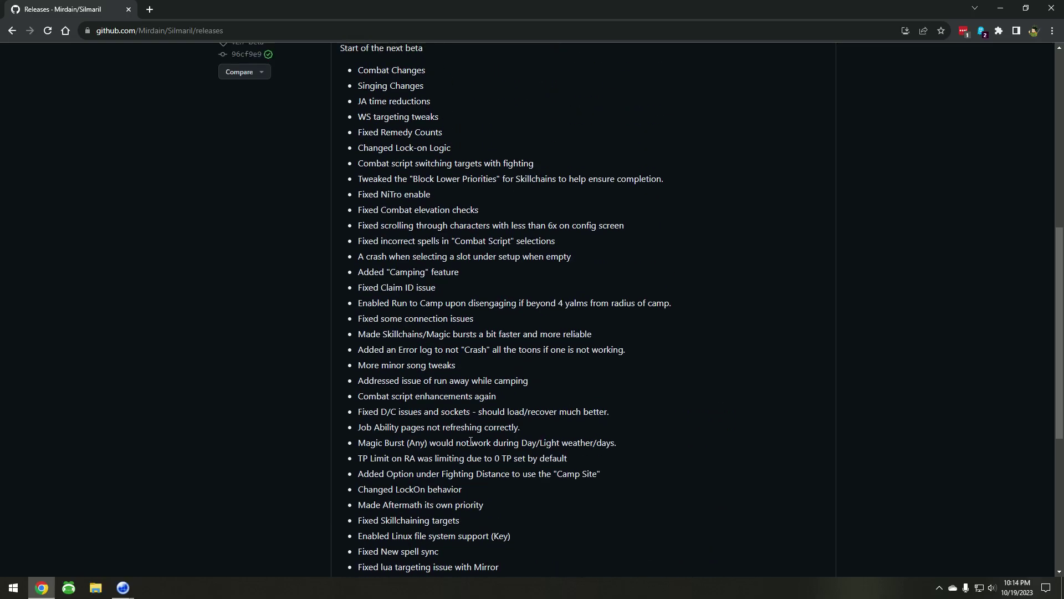
scroll(470, 445, up, 1)
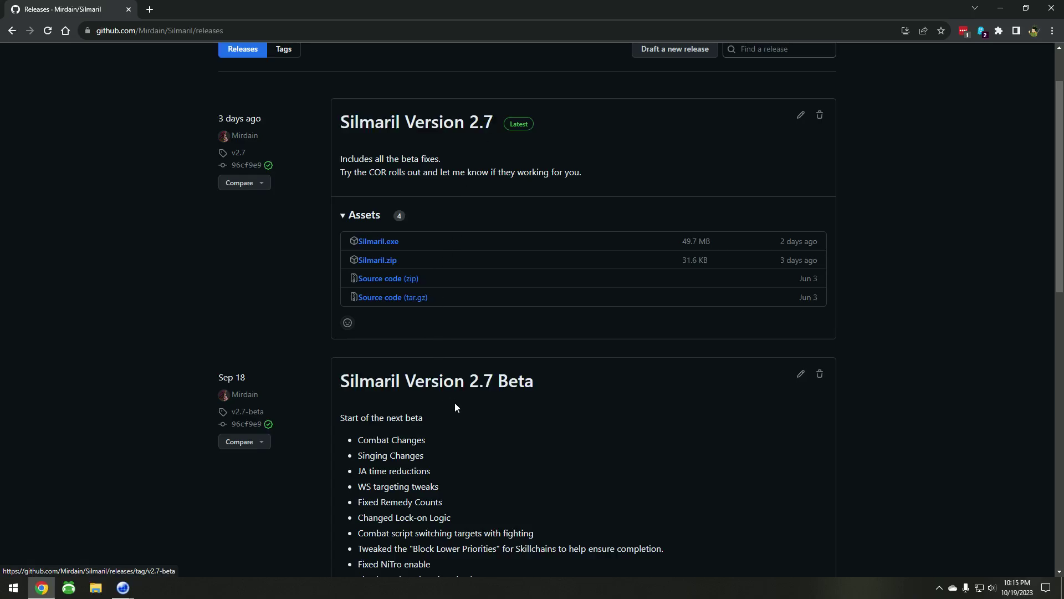
scroll(465, 415, down, 3)
scroll(465, 414, down, 3)
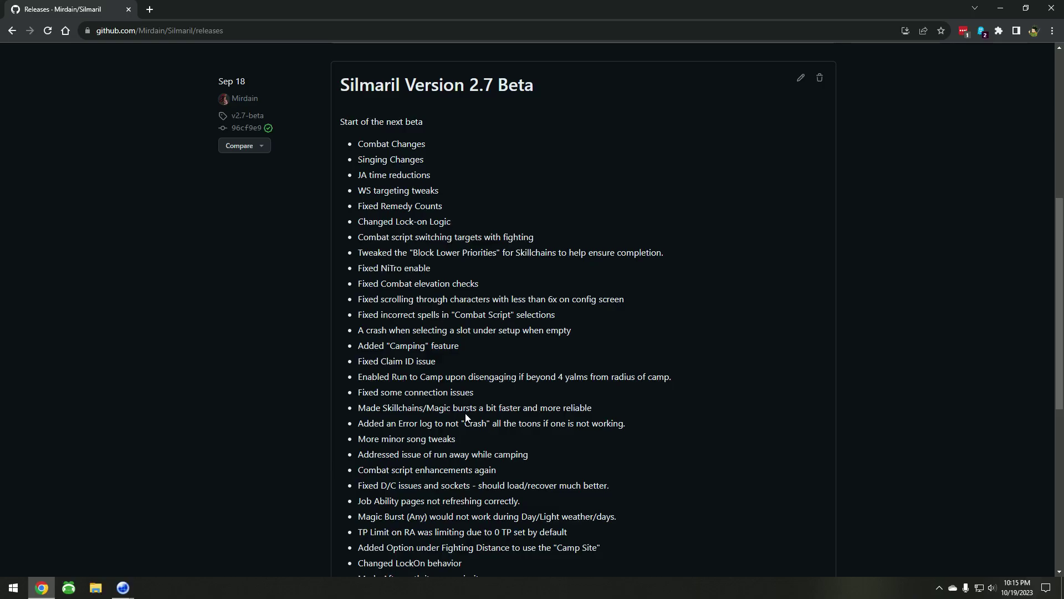
scroll(463, 412, down, 3)
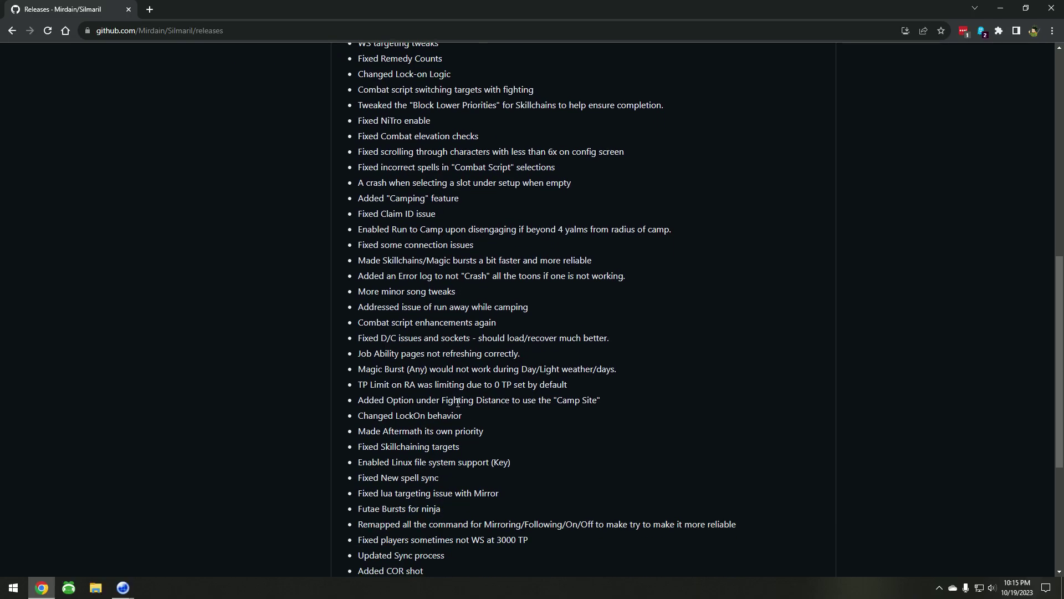
scroll(457, 402, down, 3)
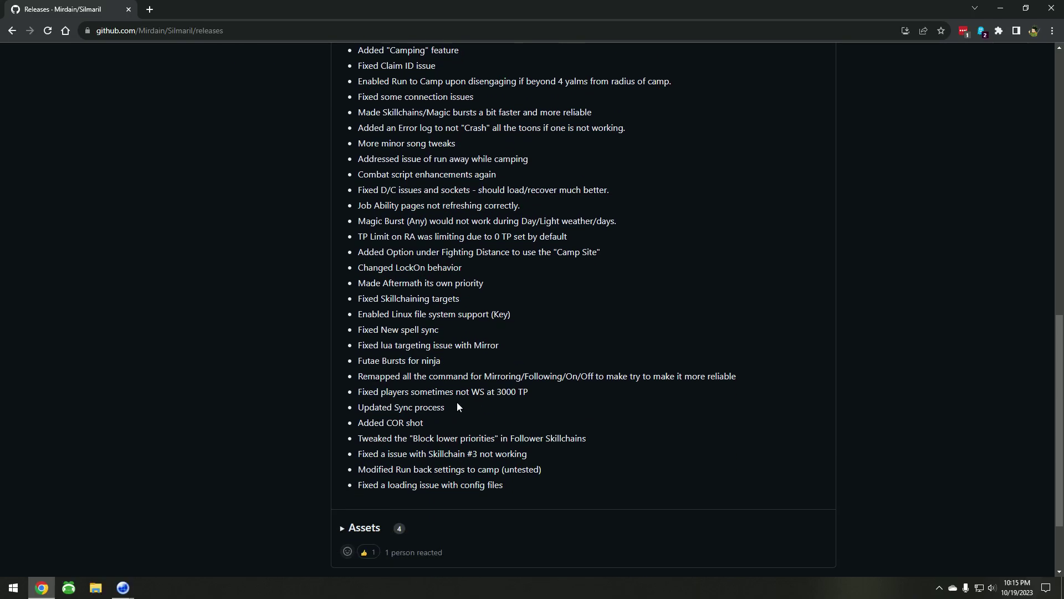
scroll(457, 405, up, 10)
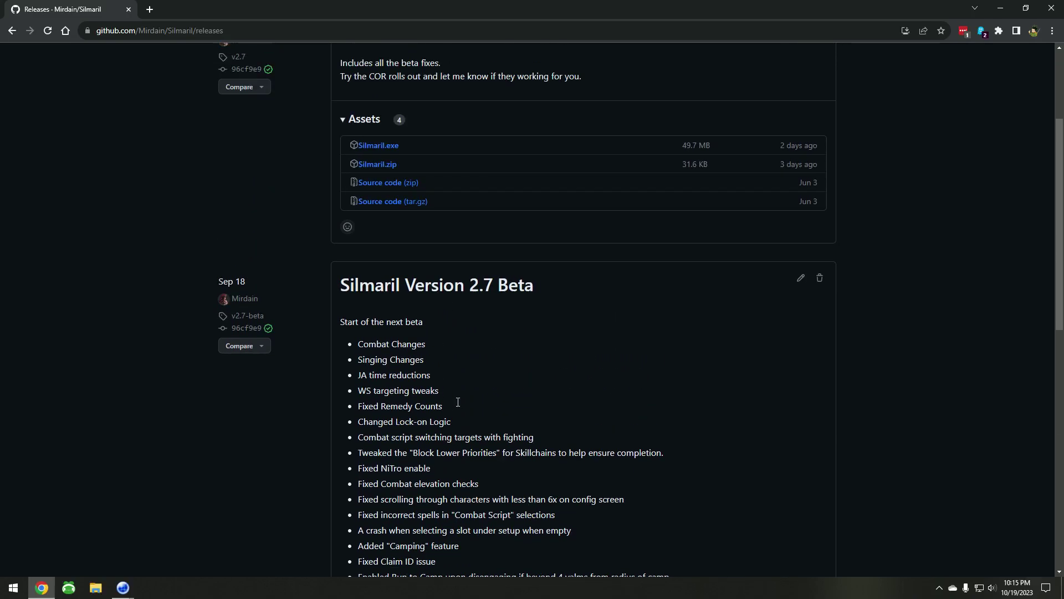
scroll(458, 401, up, 4)
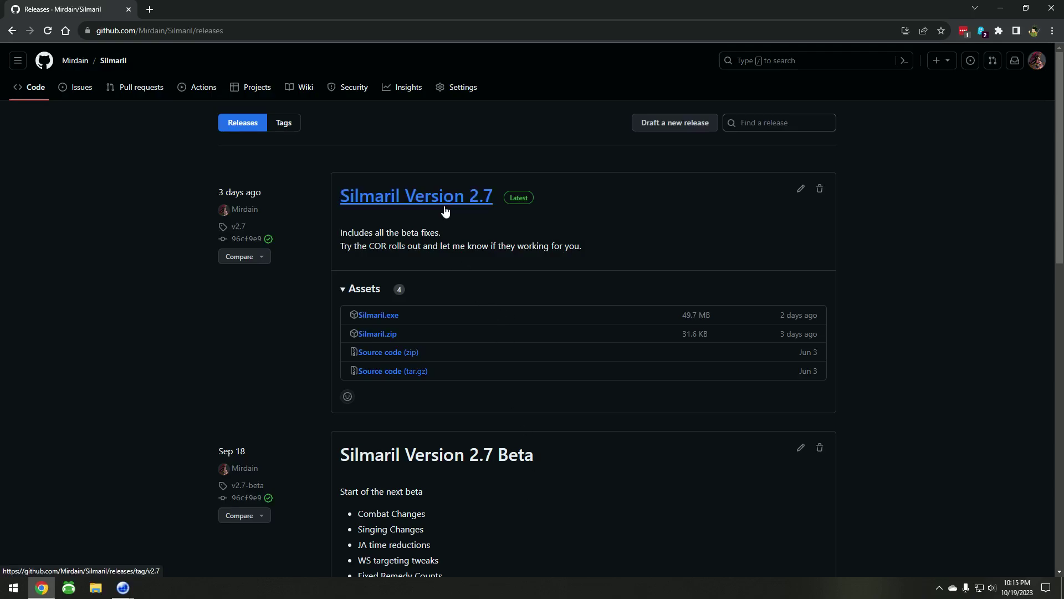
Download Silmaril.exe and Silmaril.zip from the Silmaril Version 2.7 release into the Downloads folder.
click(382, 316)
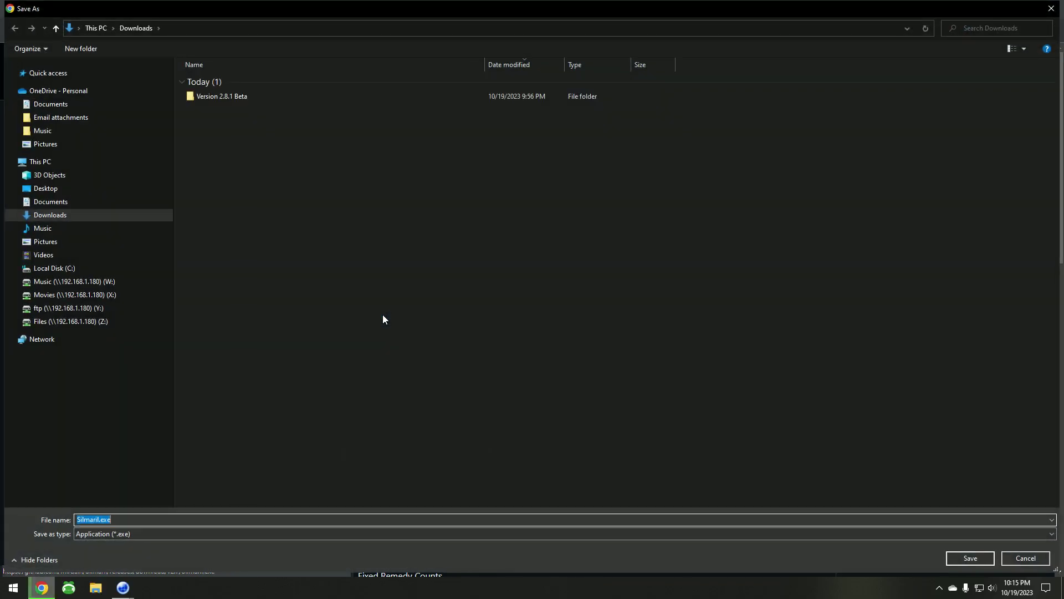
click(970, 558)
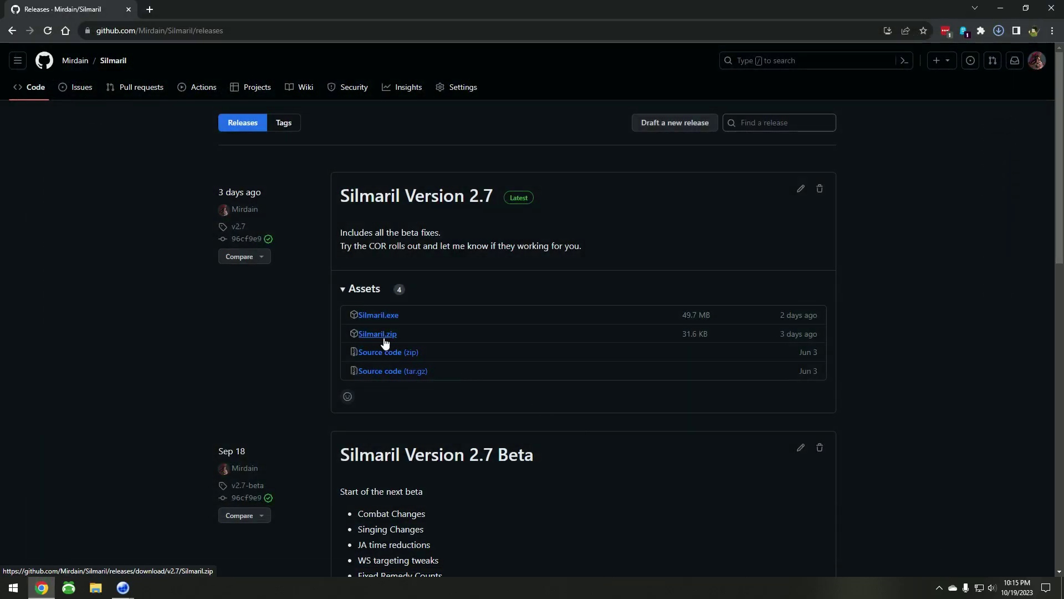
click(384, 337)
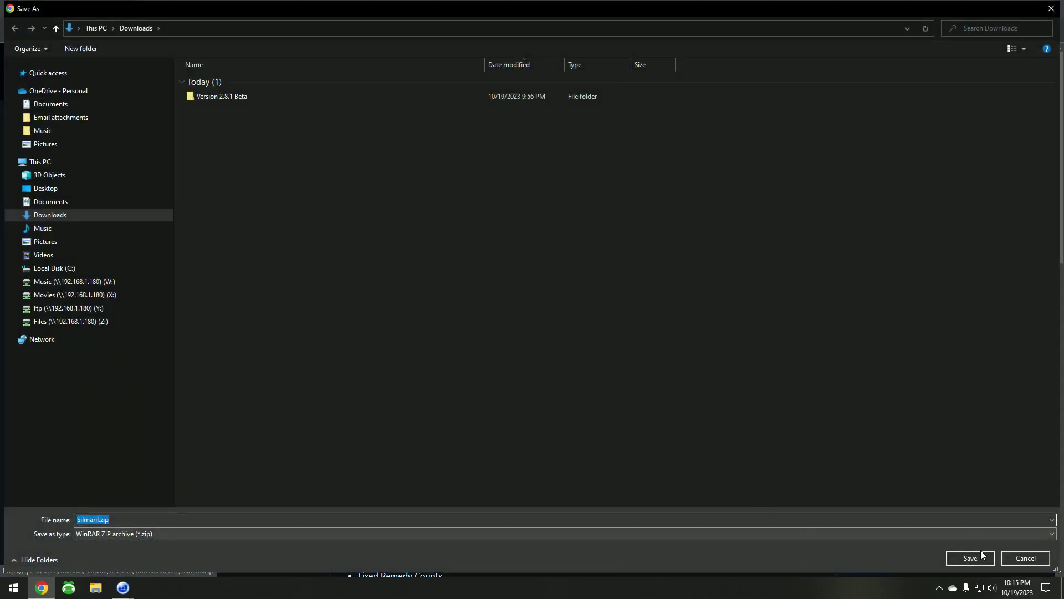
click(979, 556)
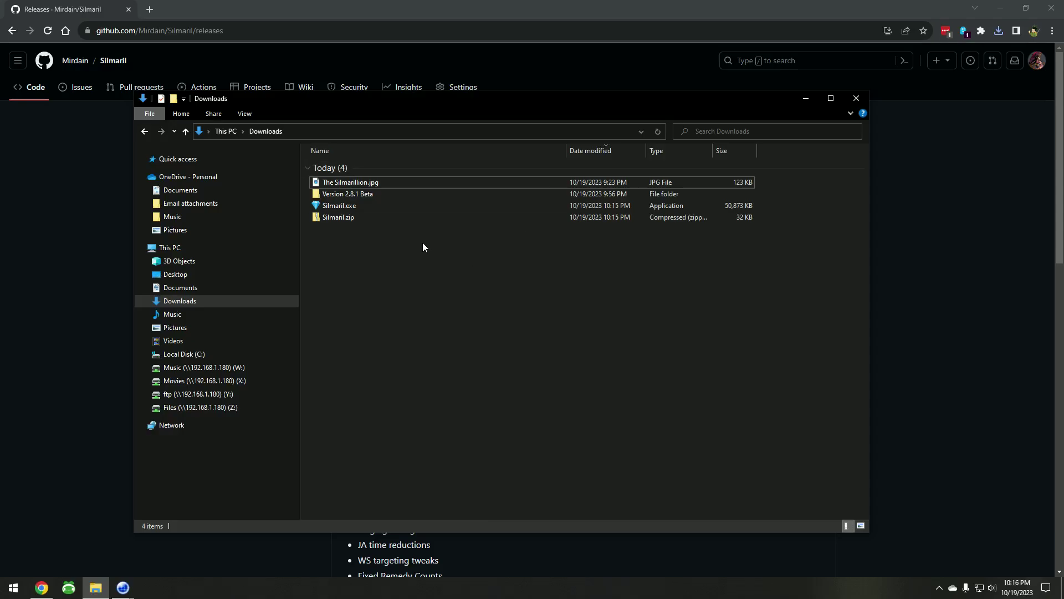
In File Explorer, extract Silmaril.zip to a Silmaril folder inside Downloads.
click(385, 205)
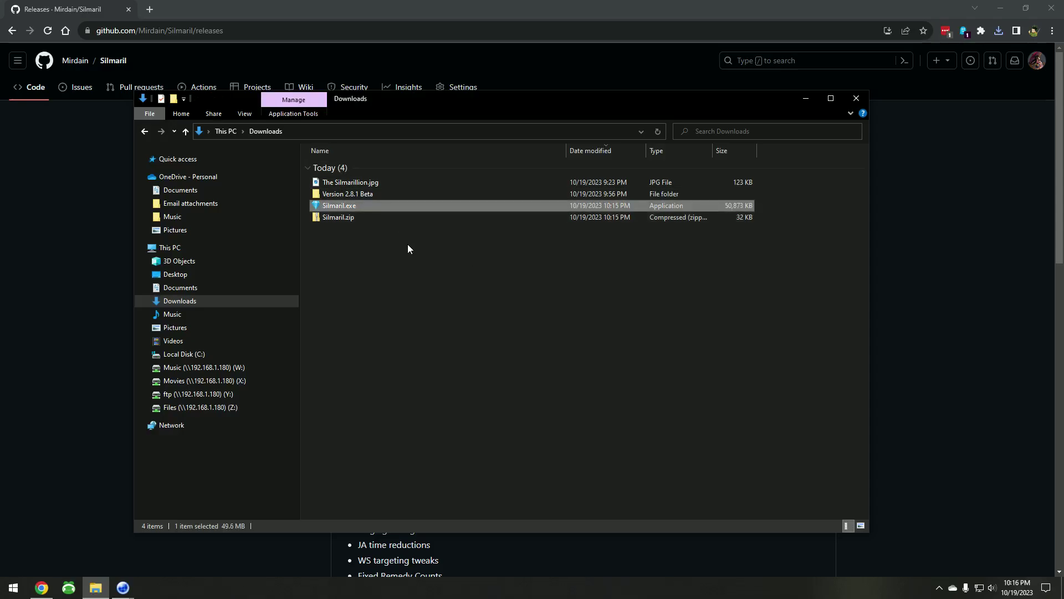
click(616, 155)
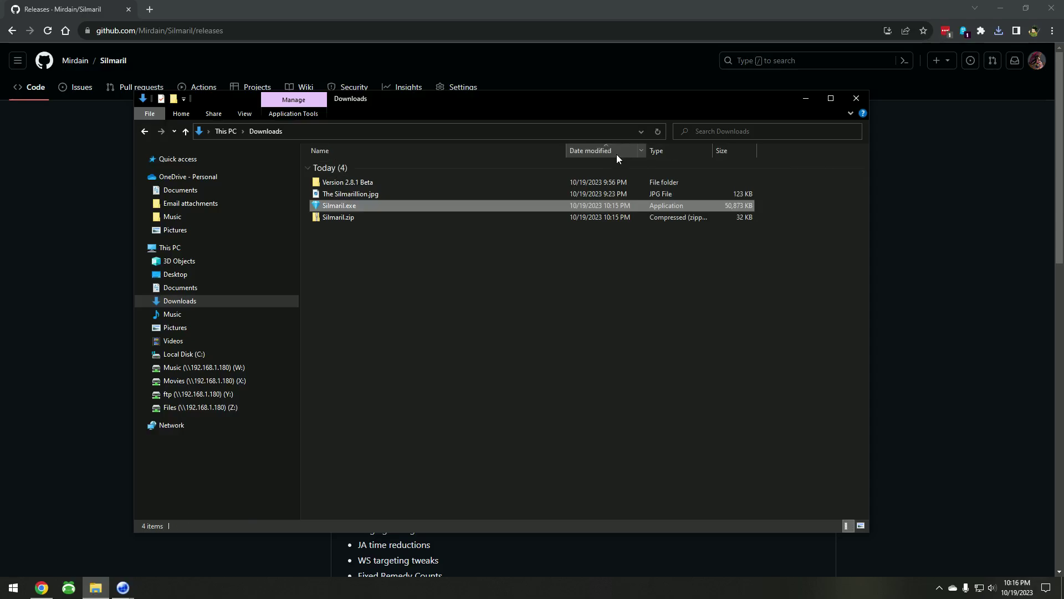
click(347, 218)
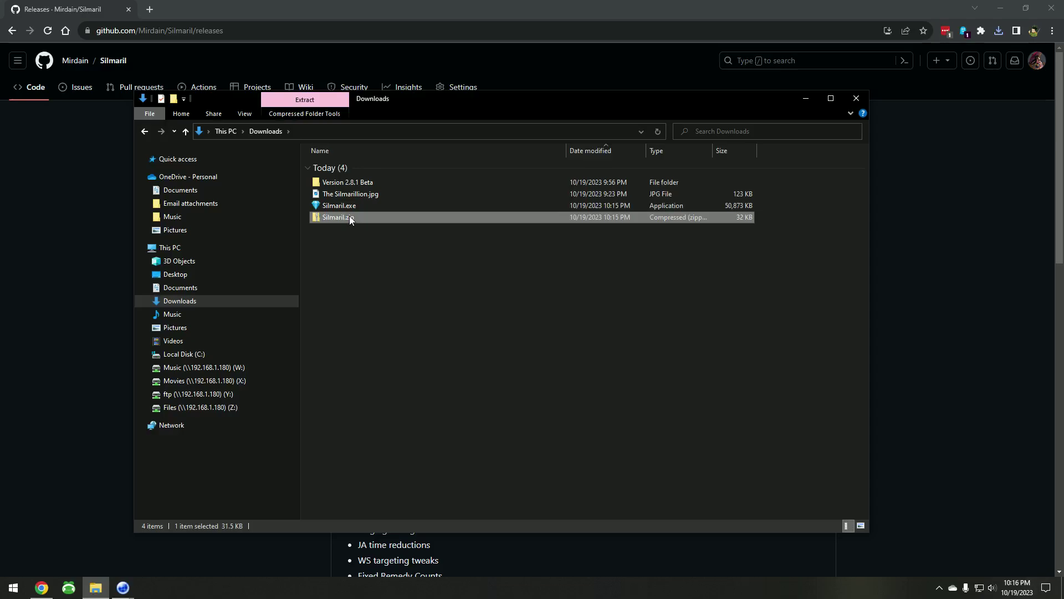
right_click(351, 218)
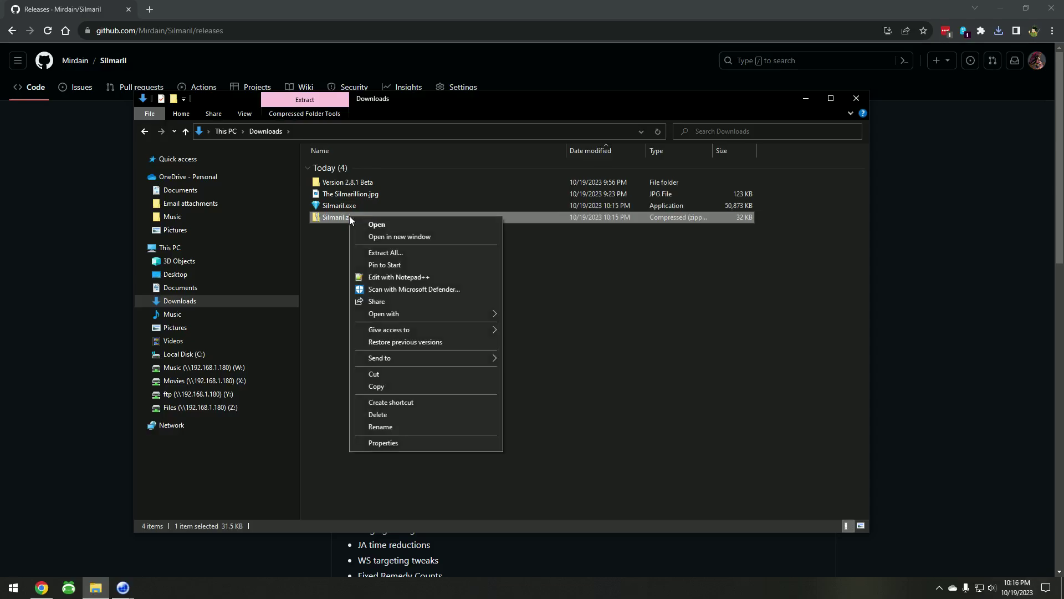
click(412, 254)
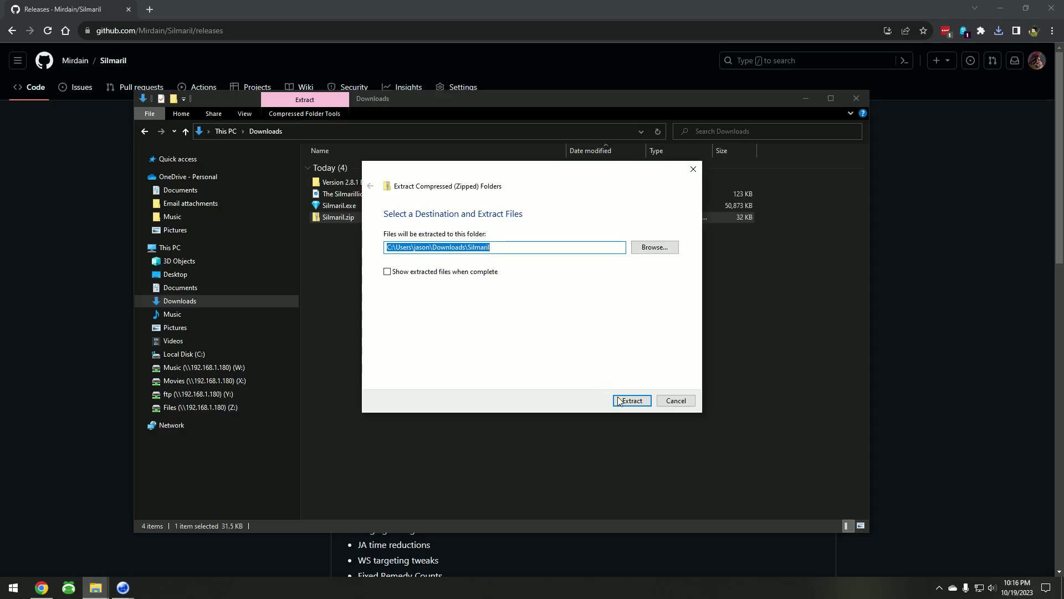
click(619, 400)
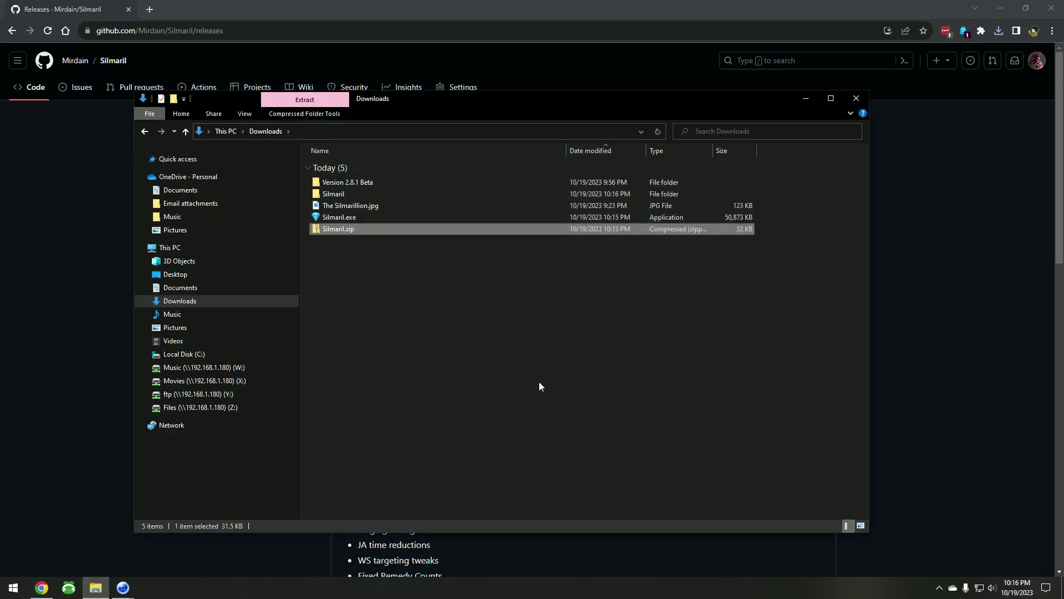
Inspect the contents of the extracted Silmaril folder and its lib subfolder, and return to Downloads.
click(380, 193)
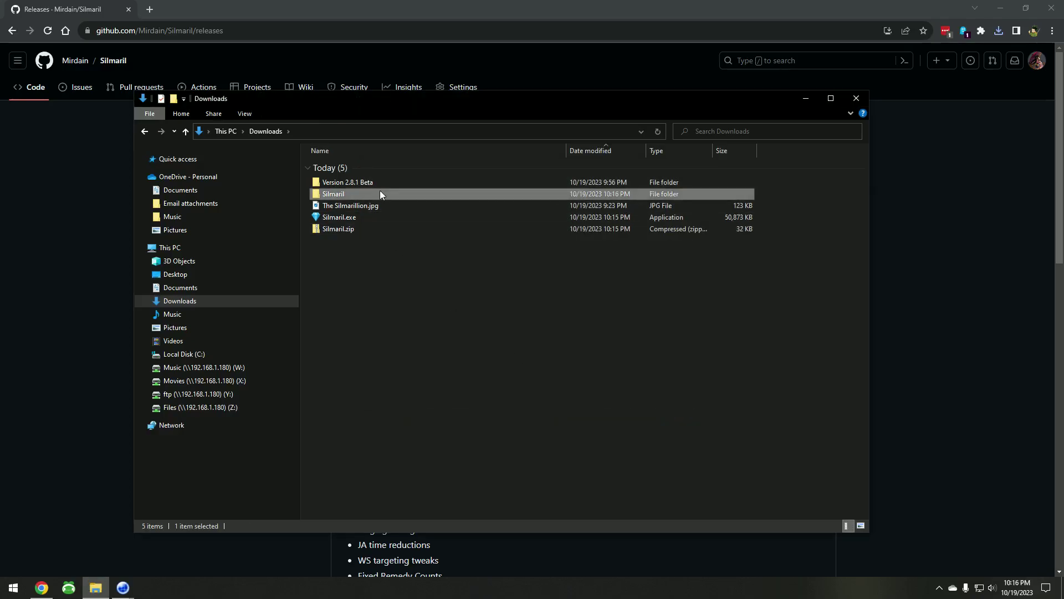
double_click(335, 195)
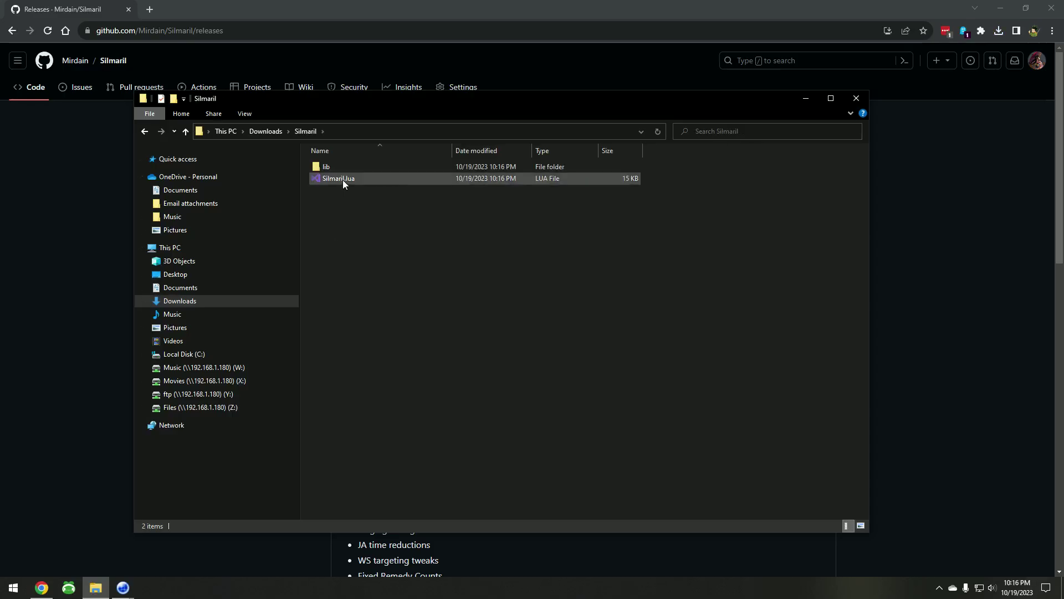
double_click(334, 165)
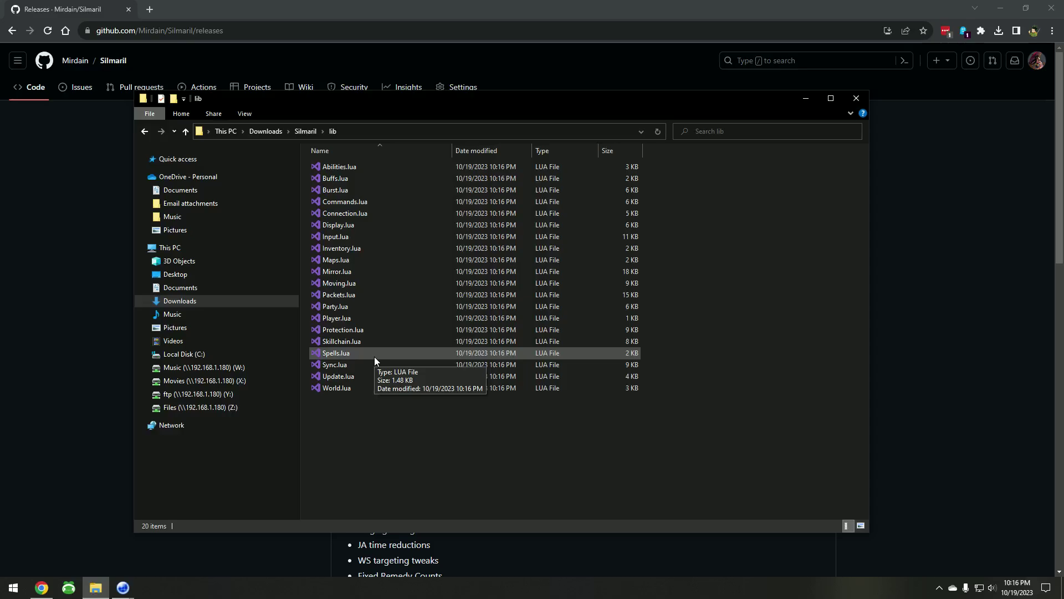
click(304, 131)
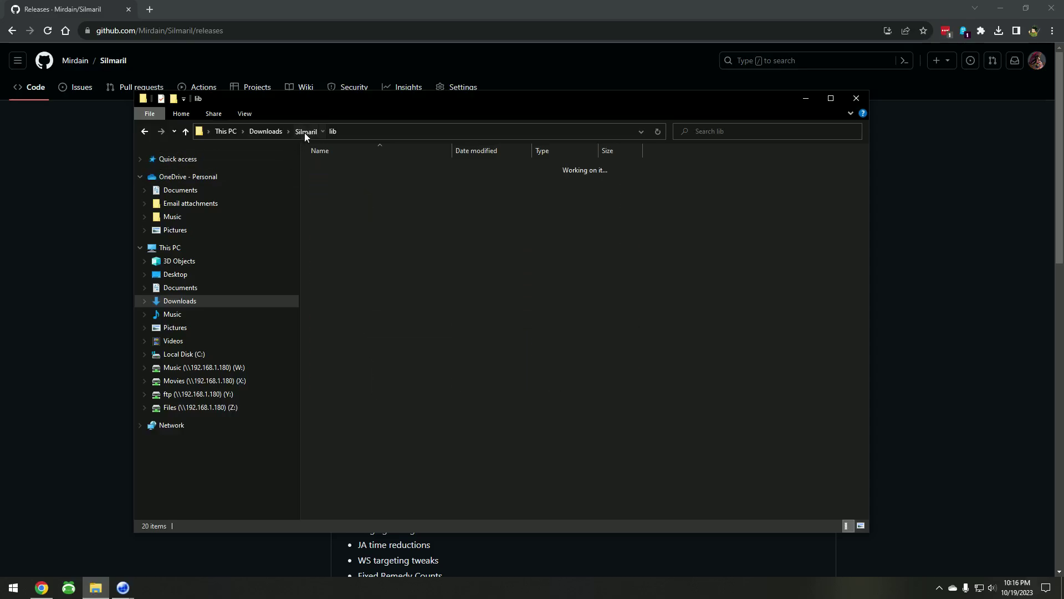
click(266, 131)
Select the extracted Silmaril folder in Downloads, and open Documents > Windower > addons at the folders starting with S.
click(336, 205)
click(340, 195)
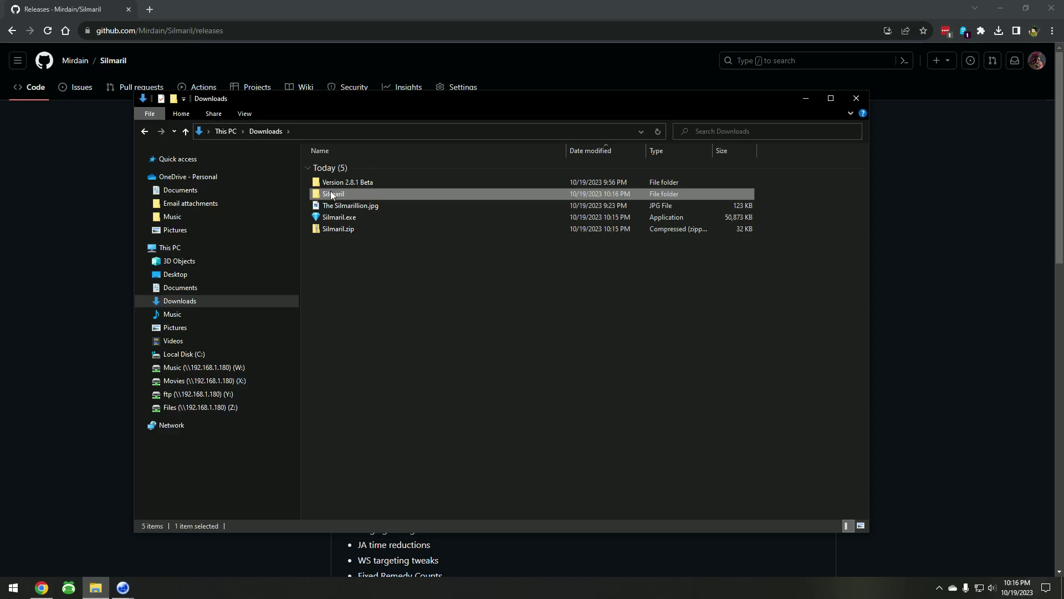
click(199, 191)
double_click(365, 470)
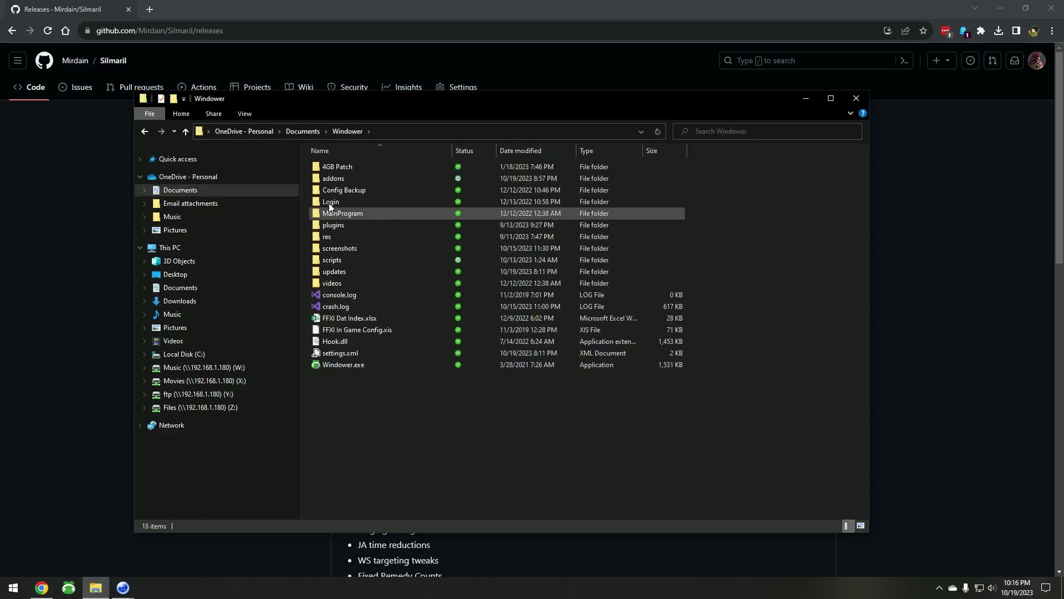
double_click(334, 180)
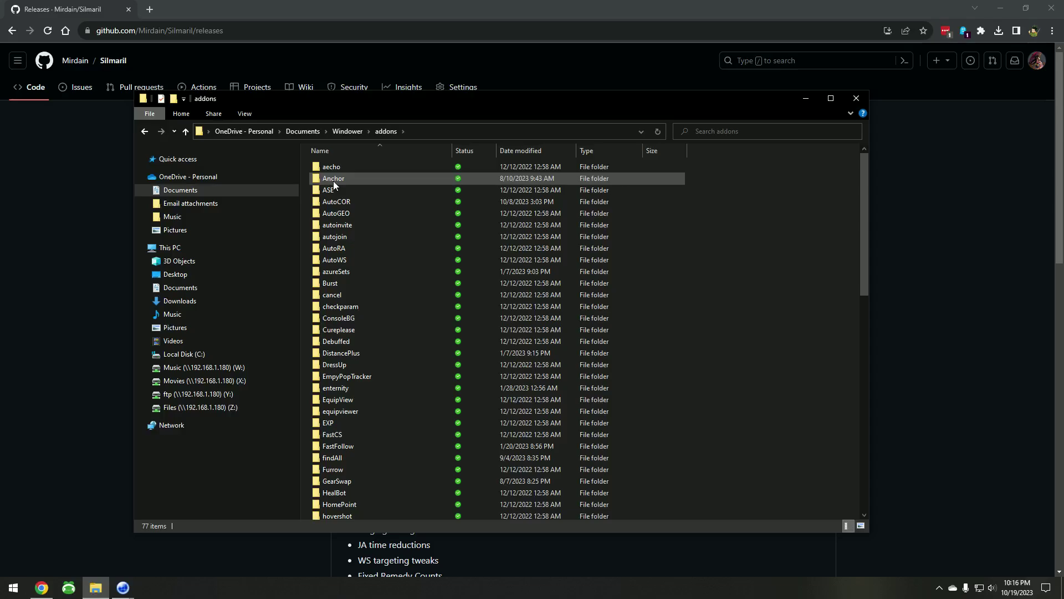
click(341, 213)
key(s)
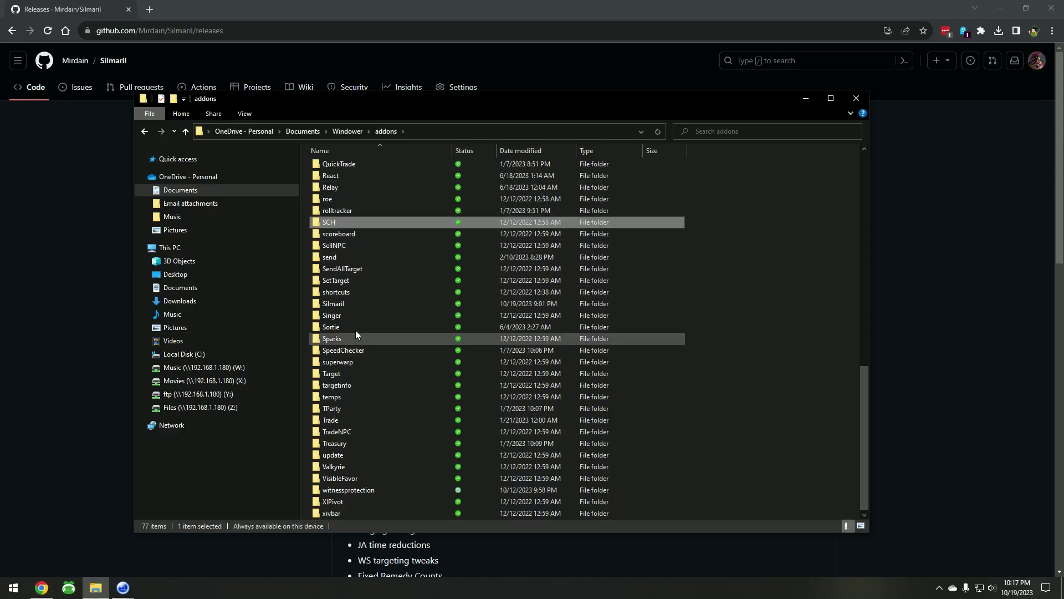
Inspect the Silmaril addon folder in Windower addons and its data subfolder, and return to the Silmaril folder.
double_click(354, 304)
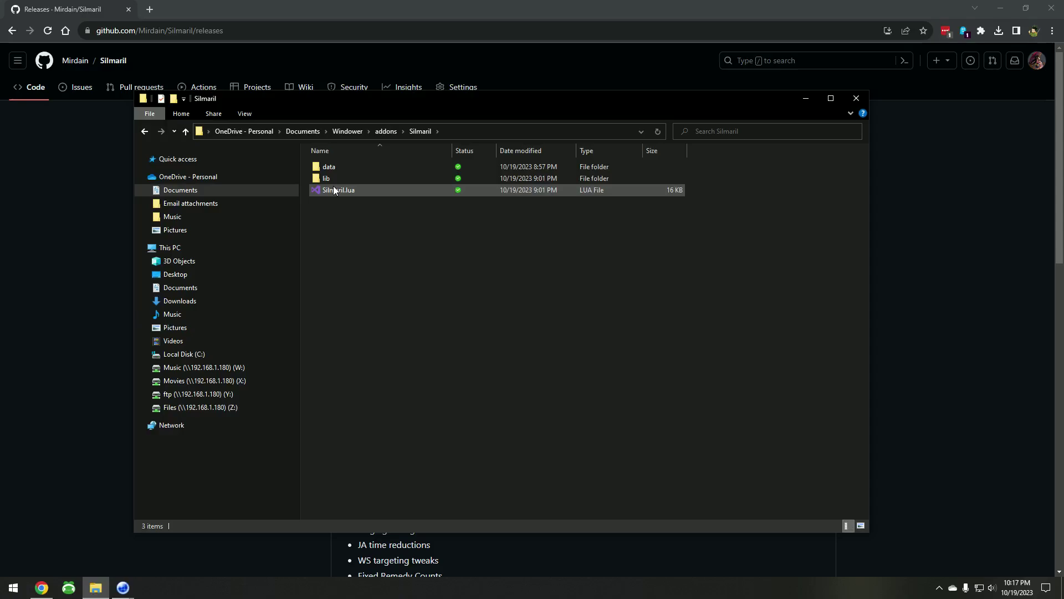
double_click(331, 167)
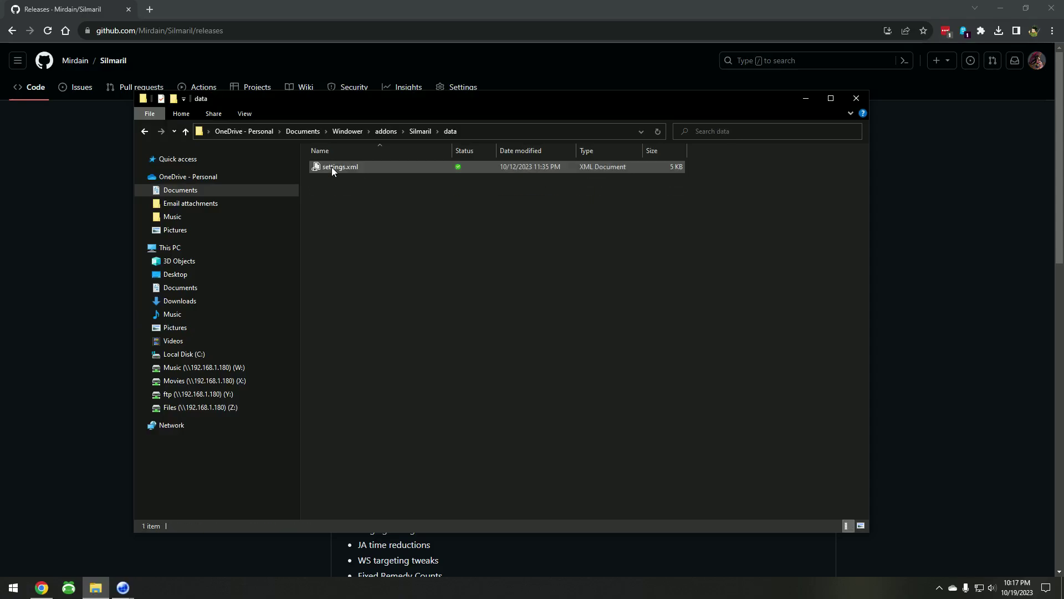
click(416, 131)
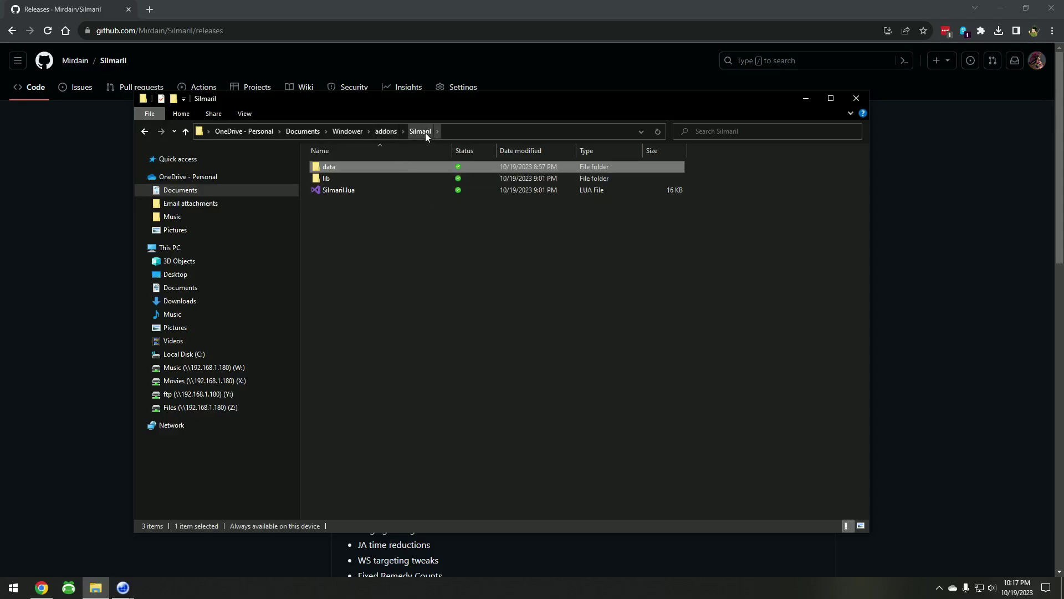
click(387, 267)
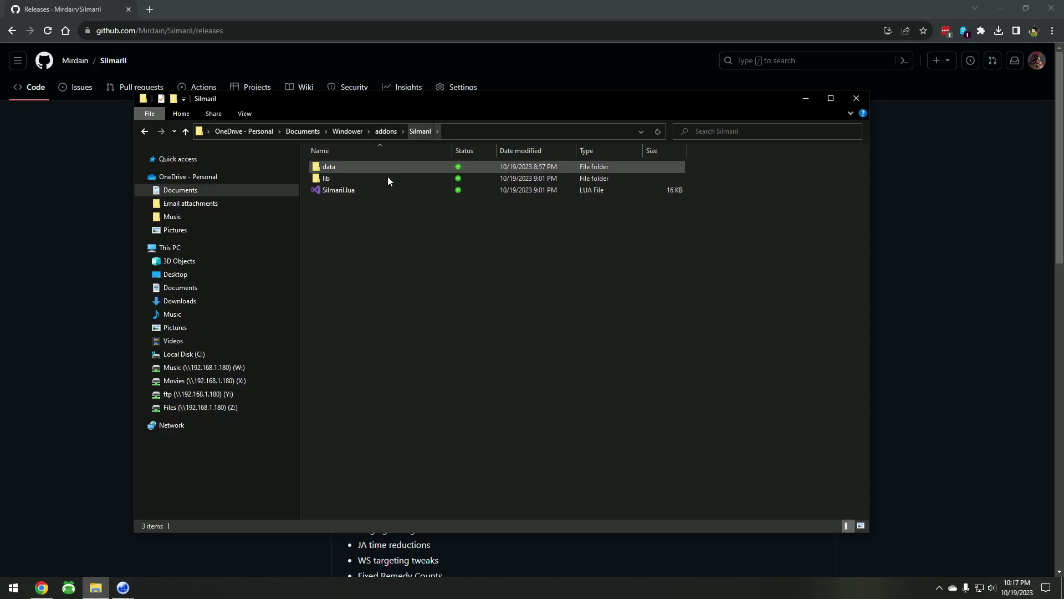
Open Silmaril.lua from the addon folder, check the addon version line, and close the file.
double_click(371, 189)
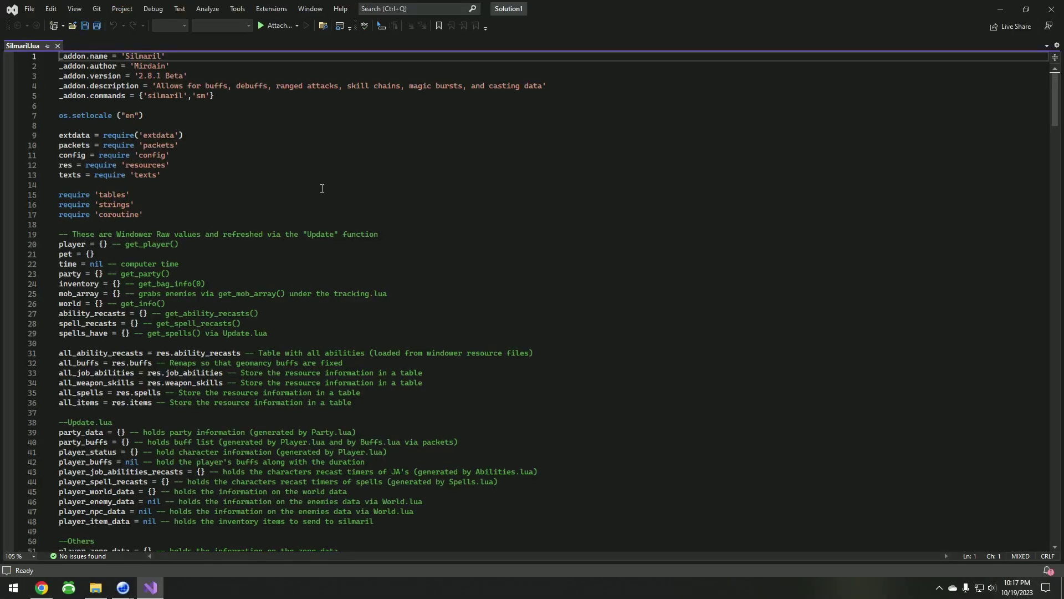
drag(197, 73, 134, 75)
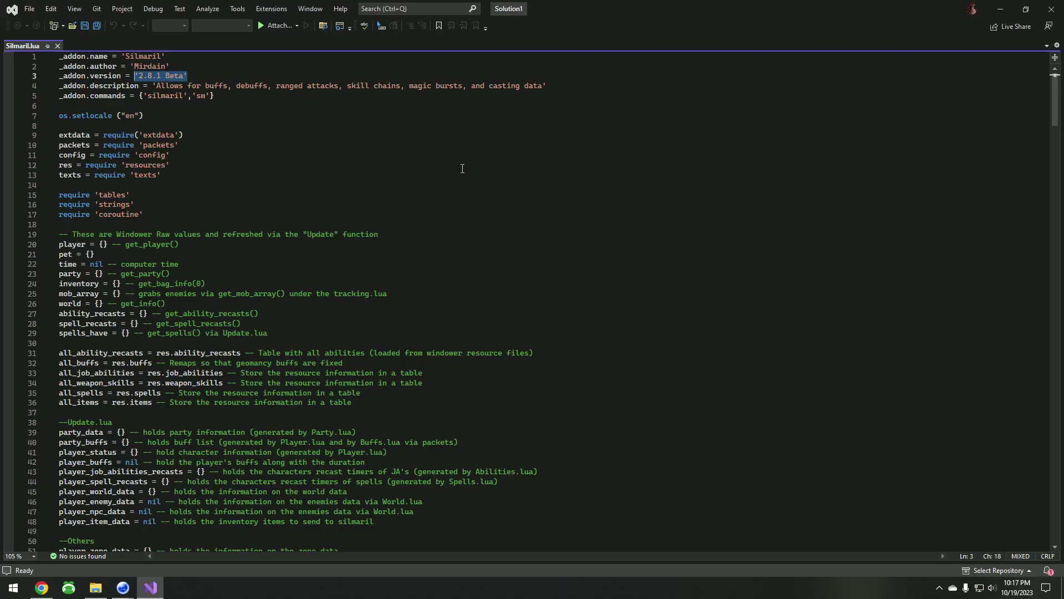
click(490, 170)
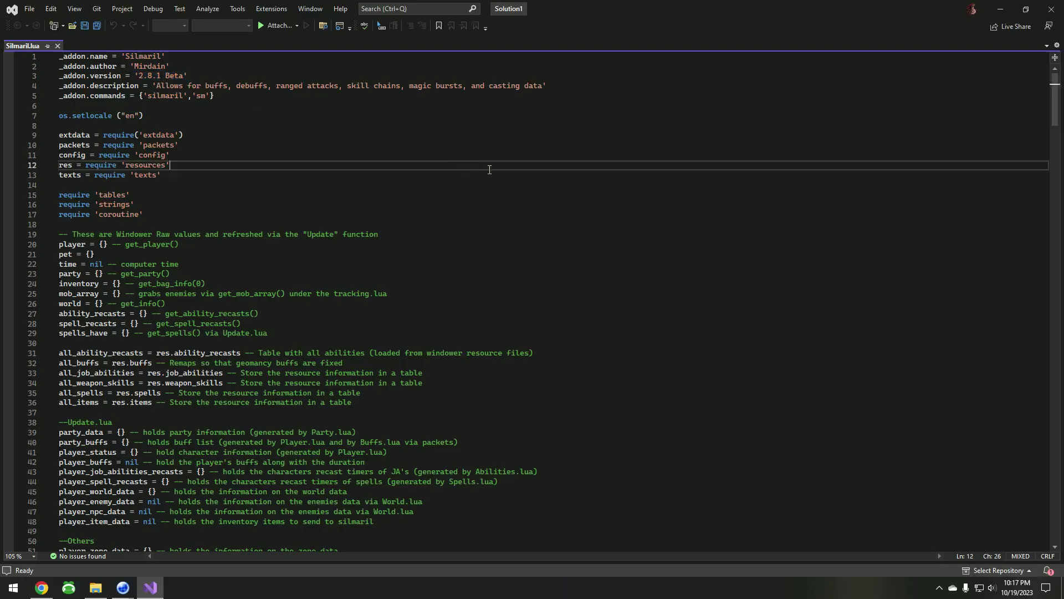
click(1052, 8)
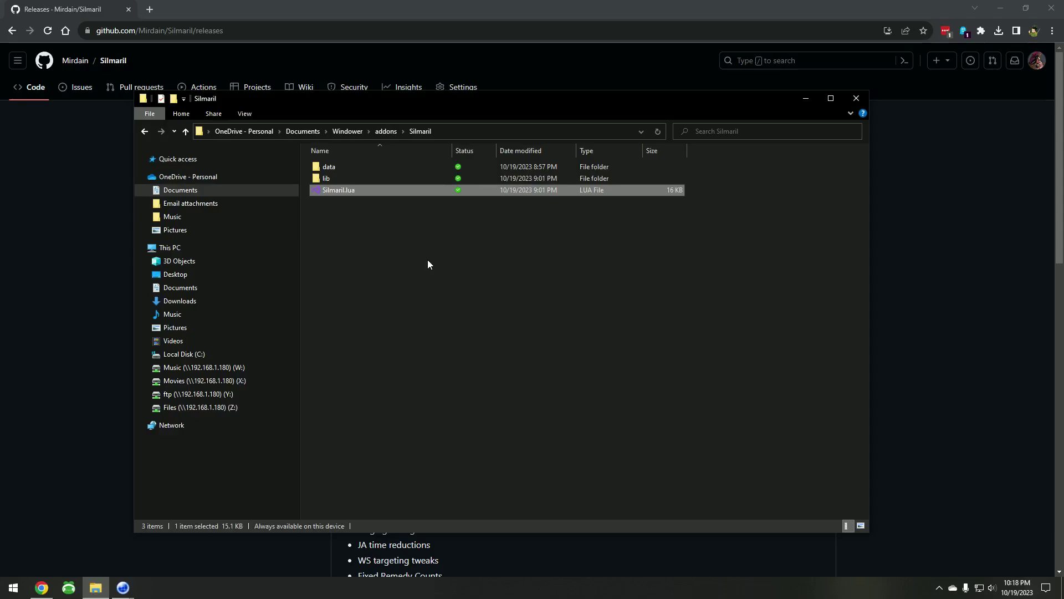
click(428, 259)
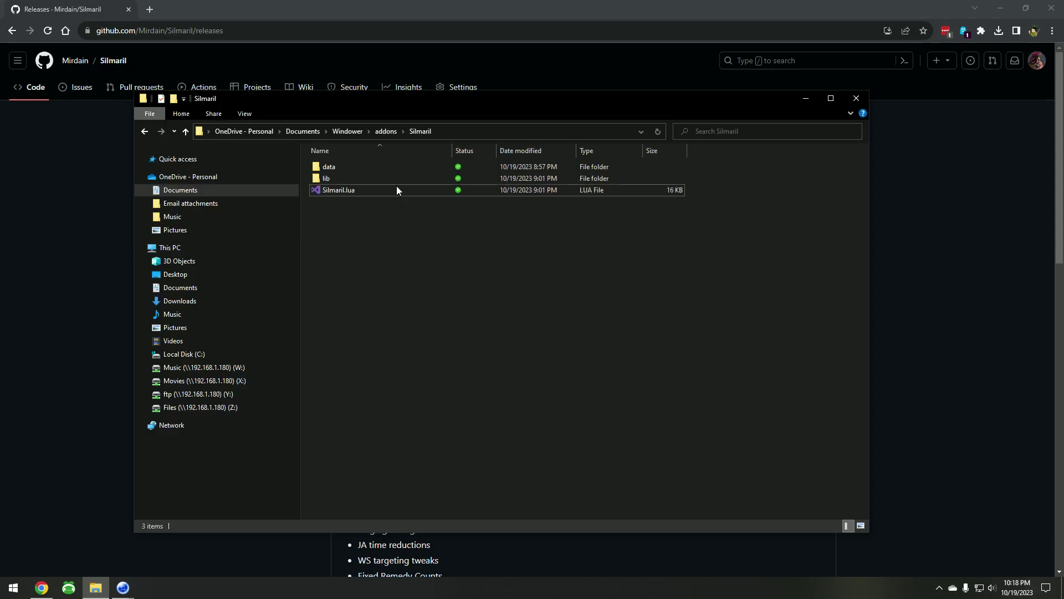
Open init.txt from the Windower scripts folder, examine the "lua l Silmaril" load line, and close the file.
click(357, 134)
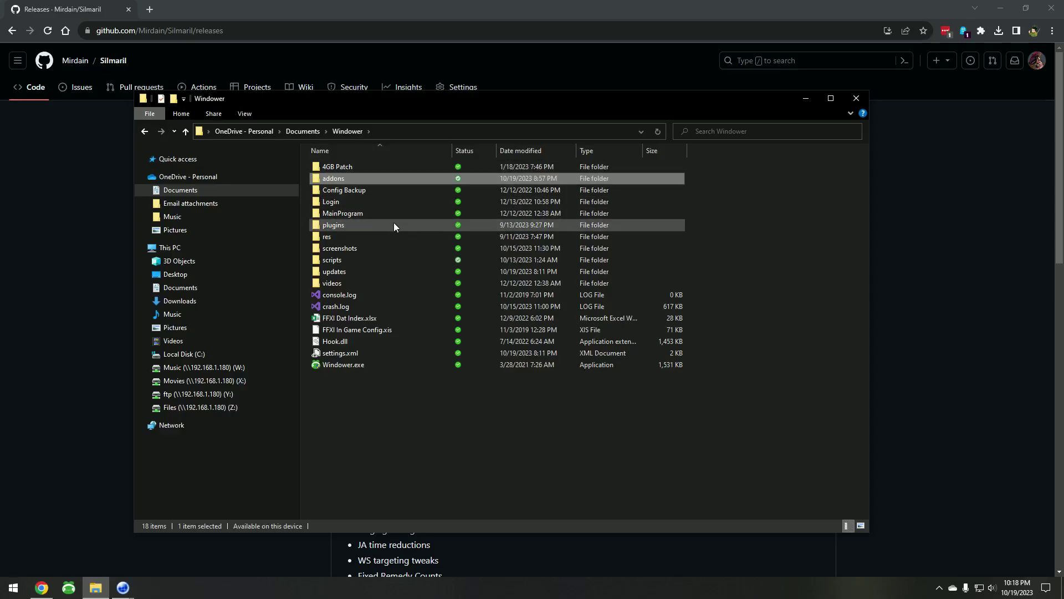
double_click(361, 259)
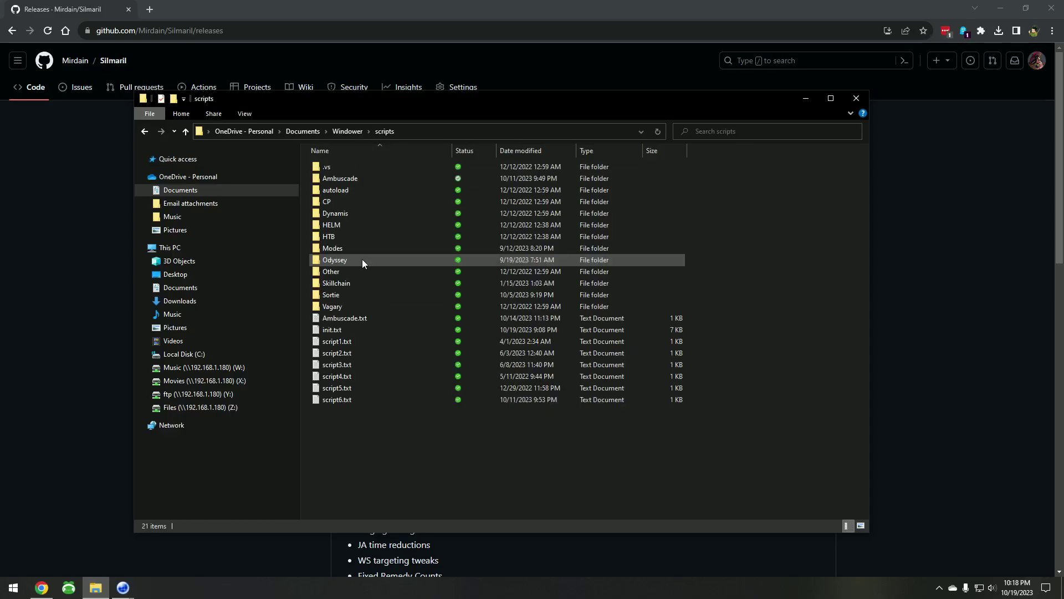
double_click(357, 330)
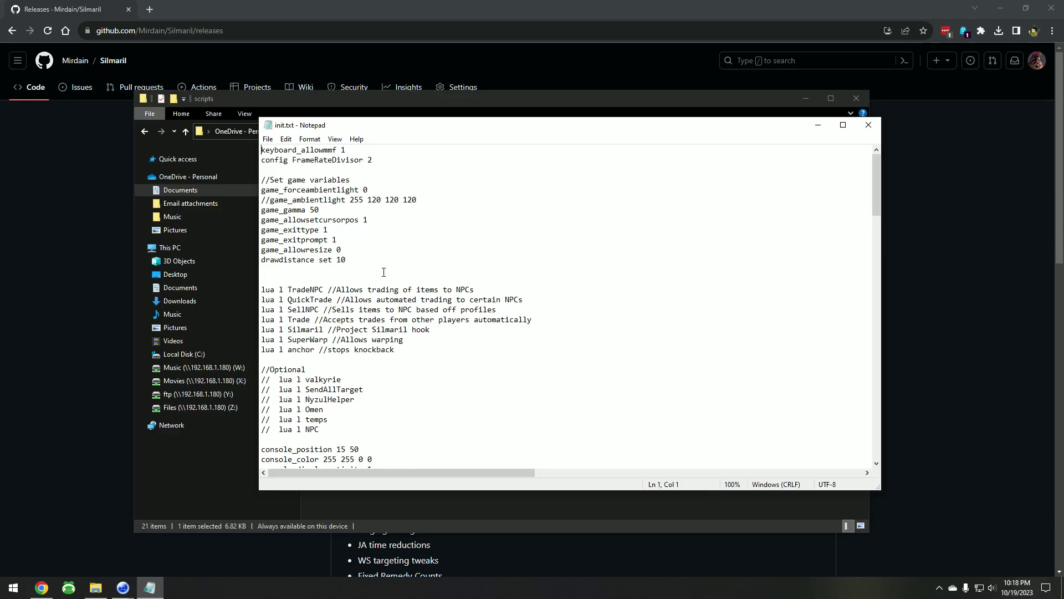
drag(445, 329, 264, 331)
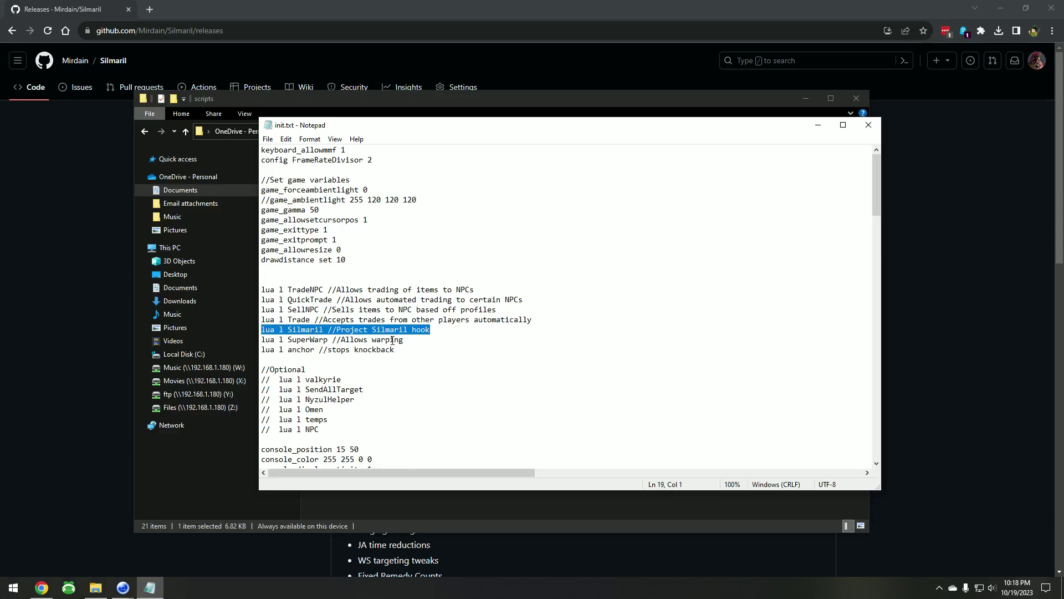
click(435, 330)
drag(439, 329, 262, 331)
click(517, 313)
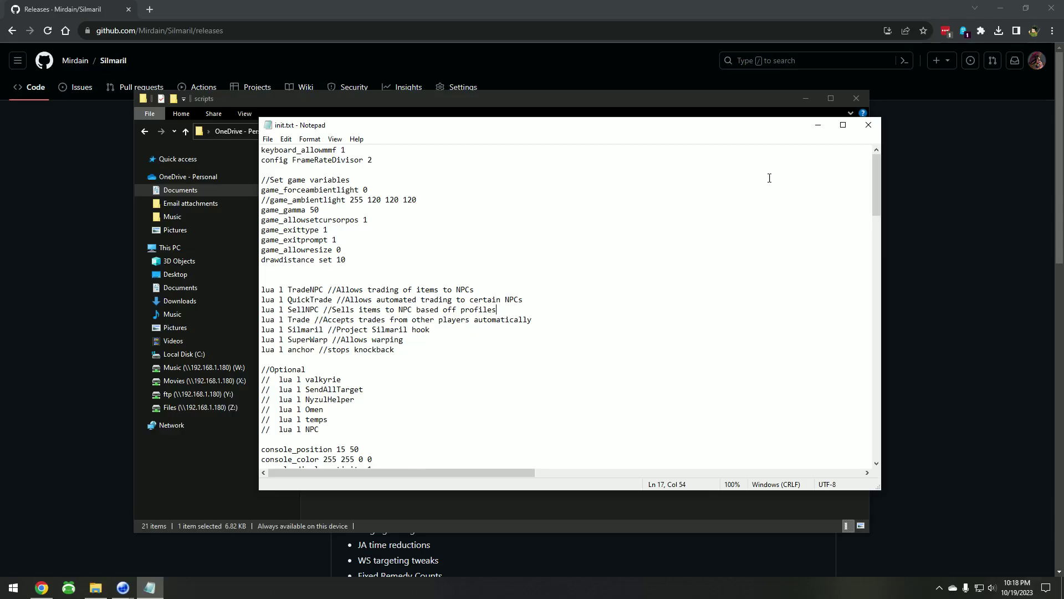
click(869, 124)
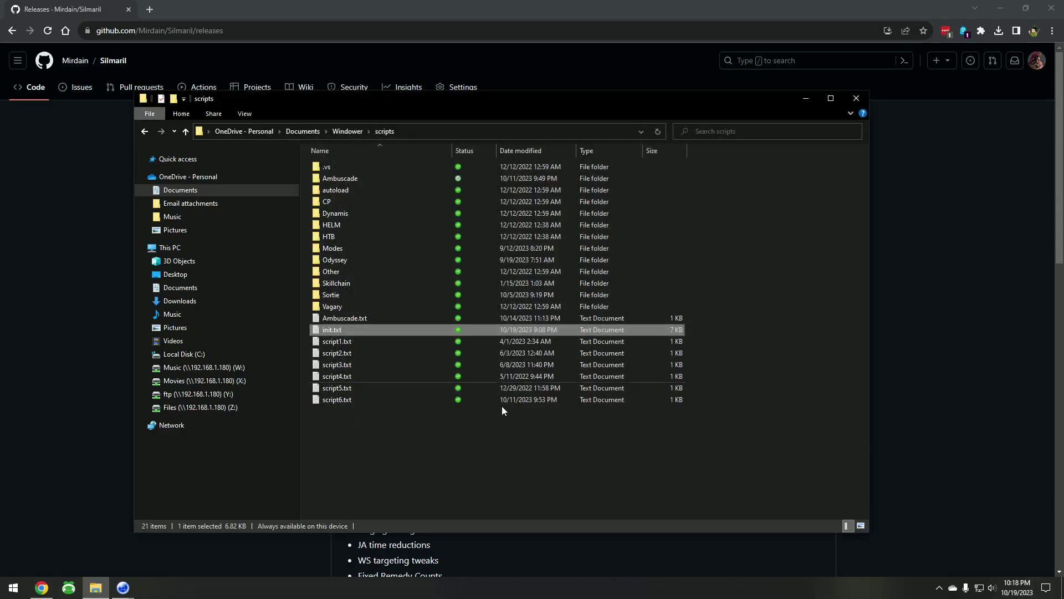
click(461, 454)
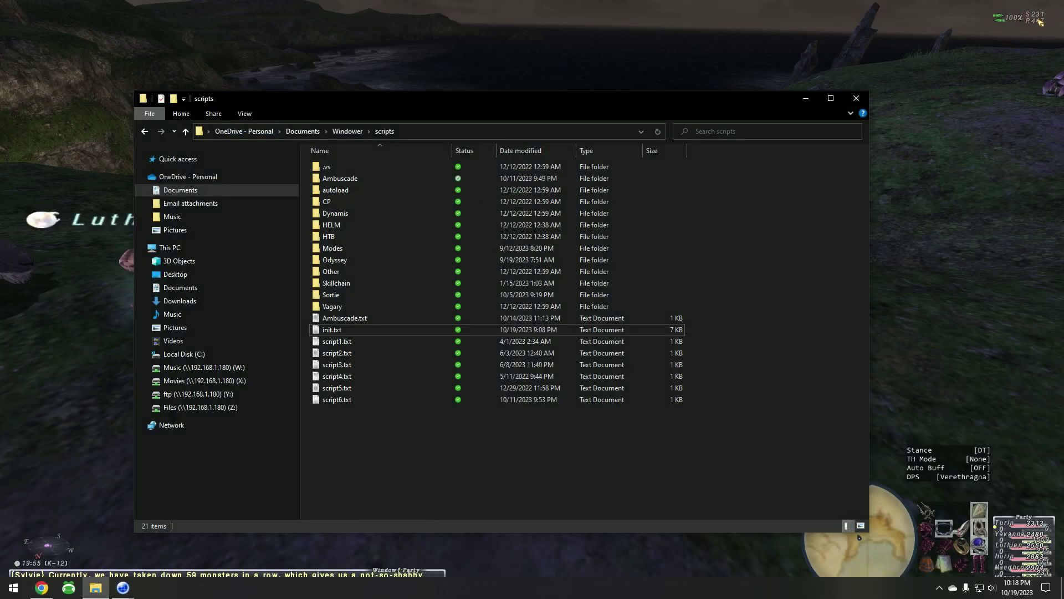
Delete the downloaded Silmaril.exe and Silmaril.zip files from the Downloads folder.
click(187, 302)
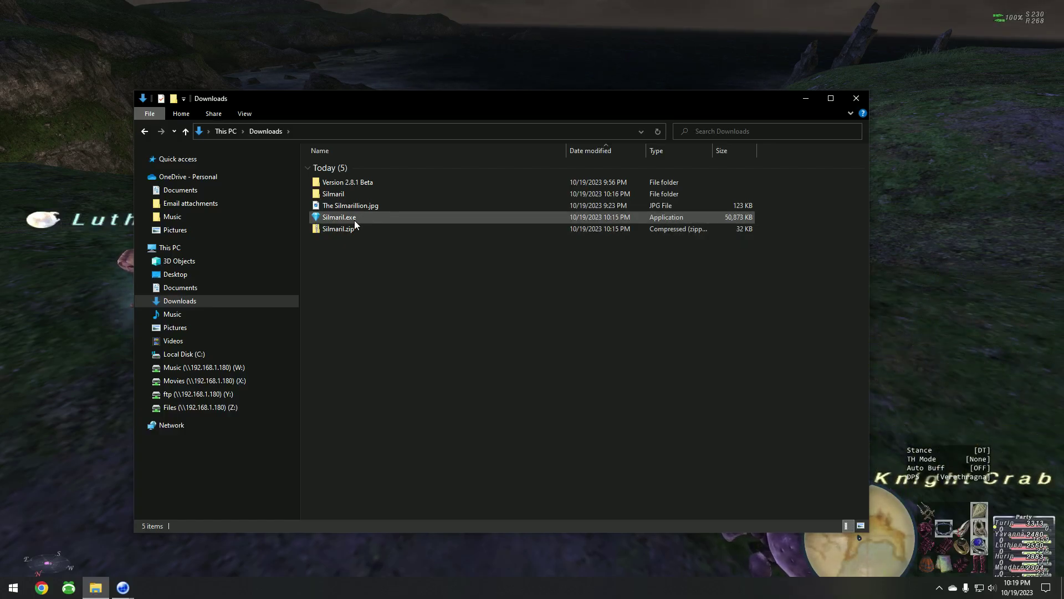
mouse_move(353, 220)
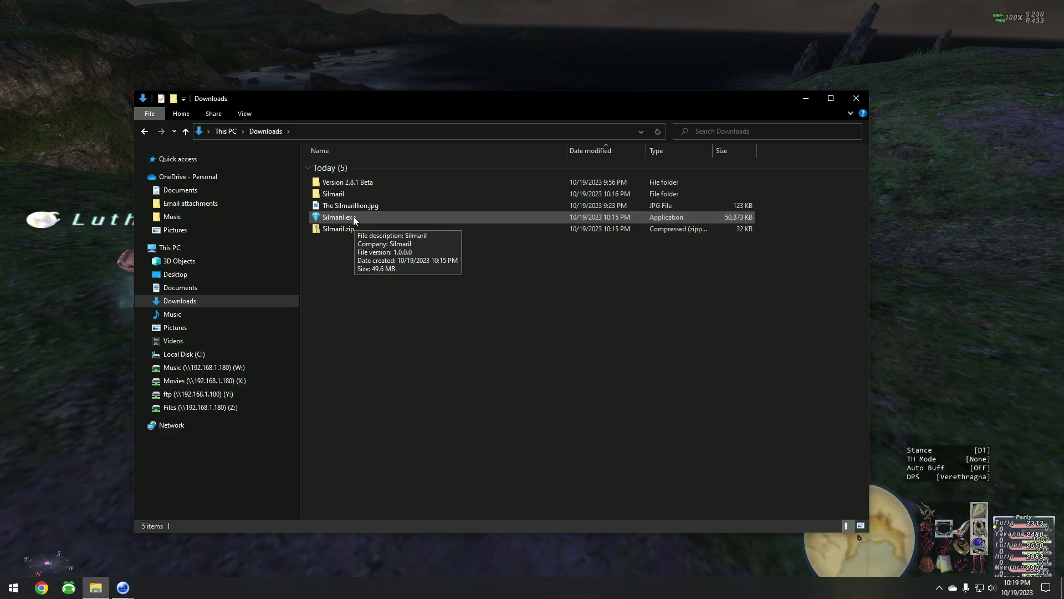
drag(381, 282, 347, 217)
key(Delete)
Open the Version 2.8.1 Beta folder in Downloads and examine its Silmaril.exe and key.txt files.
click(355, 185)
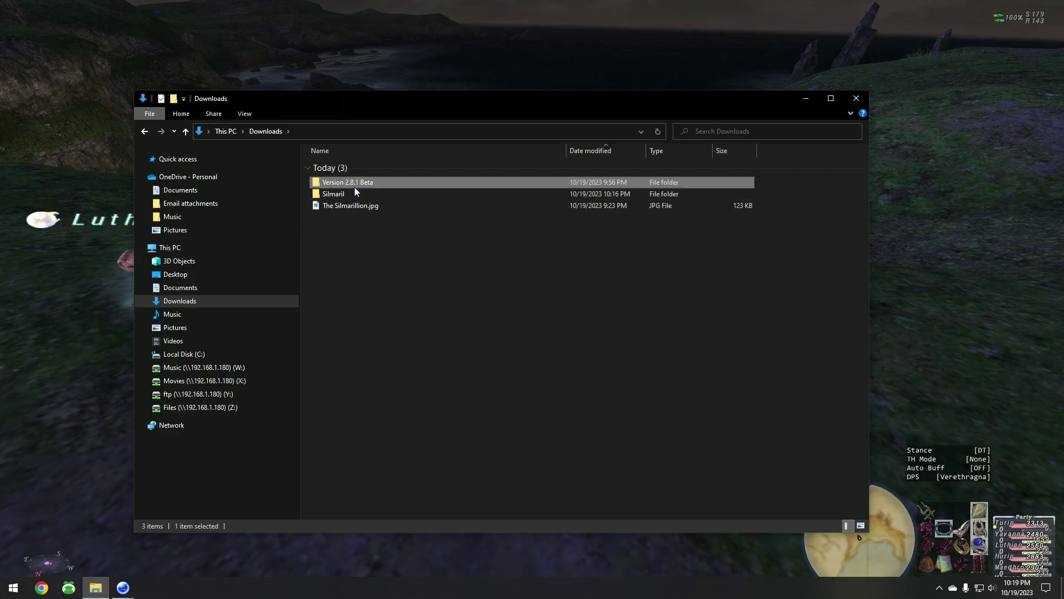
double_click(354, 186)
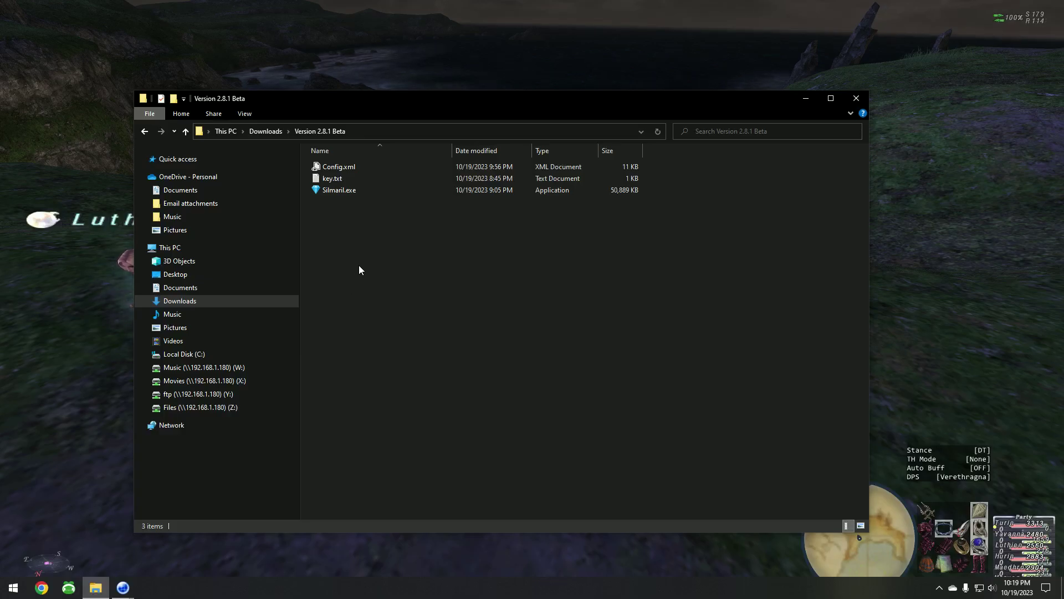
click(344, 192)
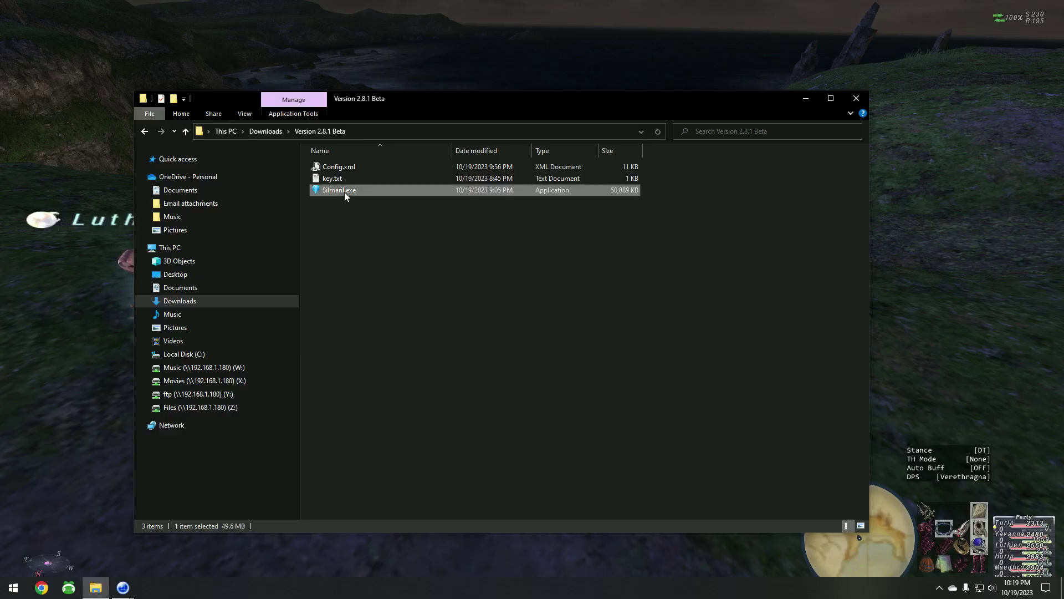
click(336, 180)
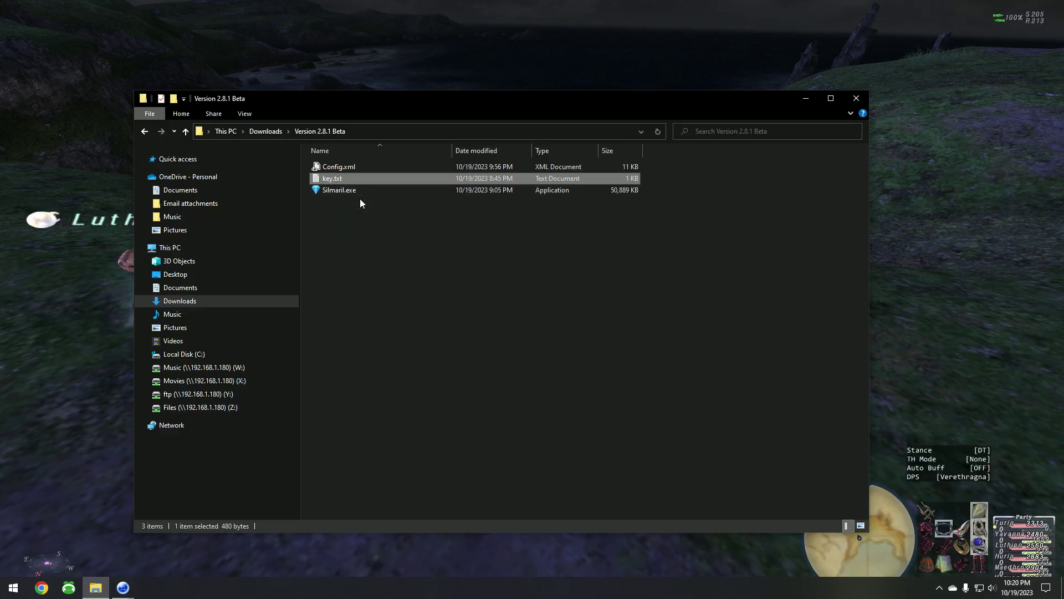
click(344, 188)
click(339, 178)
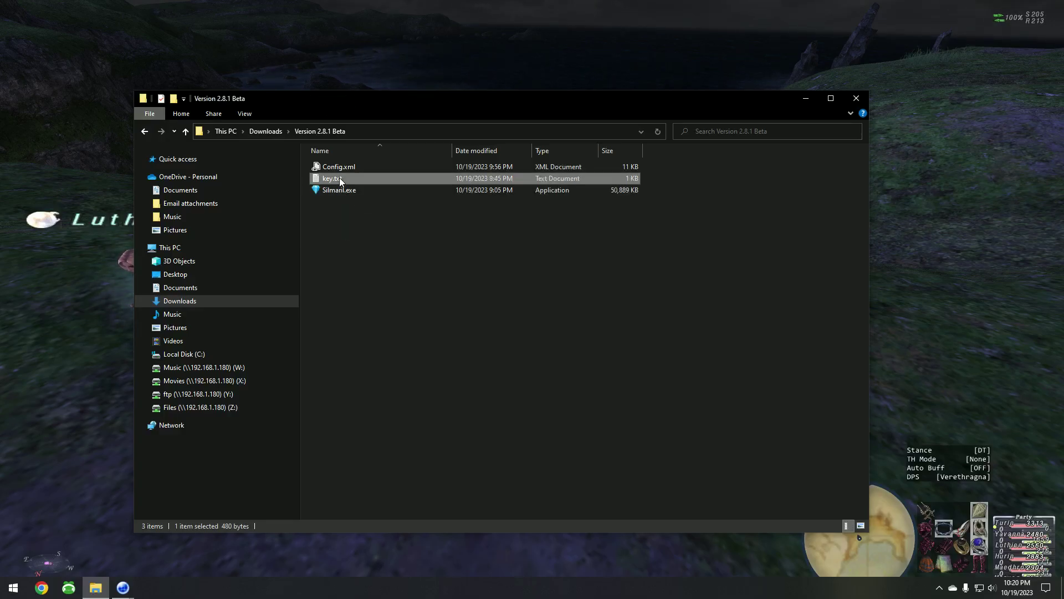
Check the contents of the extracted Silmaril folder in Downloads and return to Downloads.
click(265, 132)
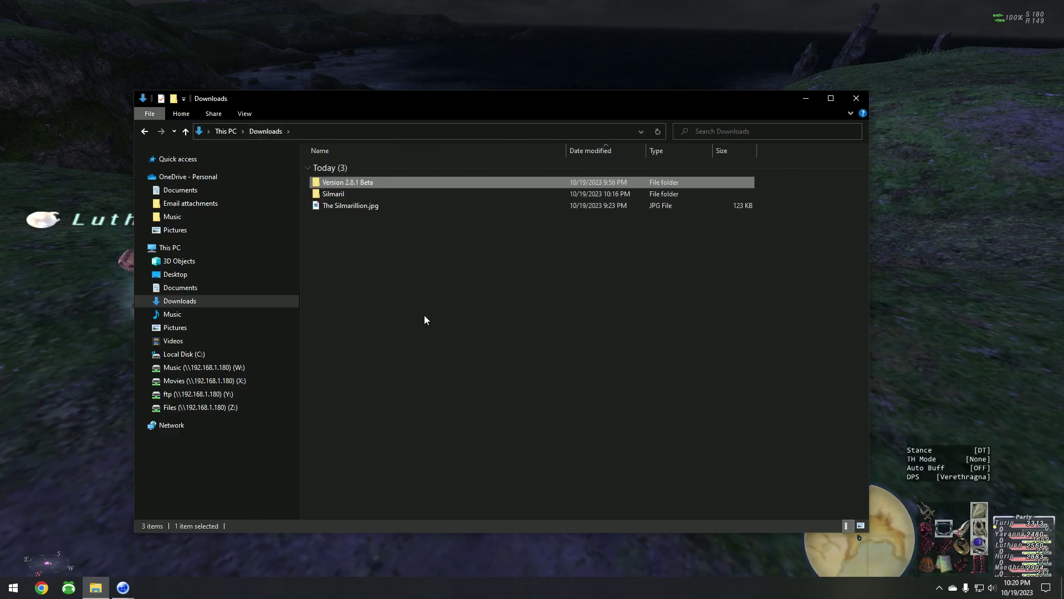
double_click(347, 193)
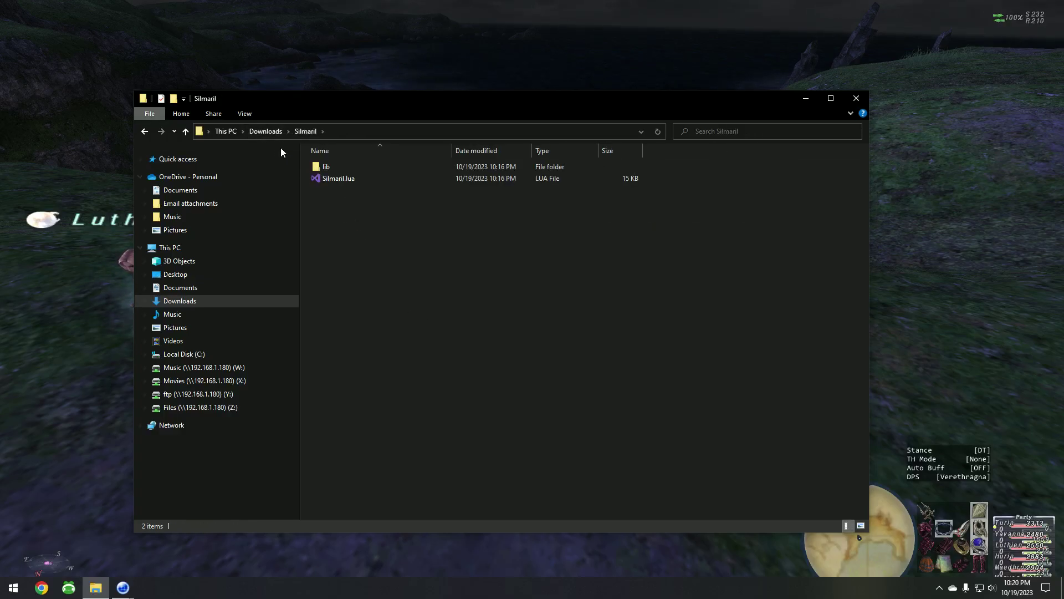
click(265, 132)
Launch Silmaril.exe from the Version 2.8.1 Beta folder, hide File Explorer, and move the Silmaril window clear of the game characters.
double_click(345, 192)
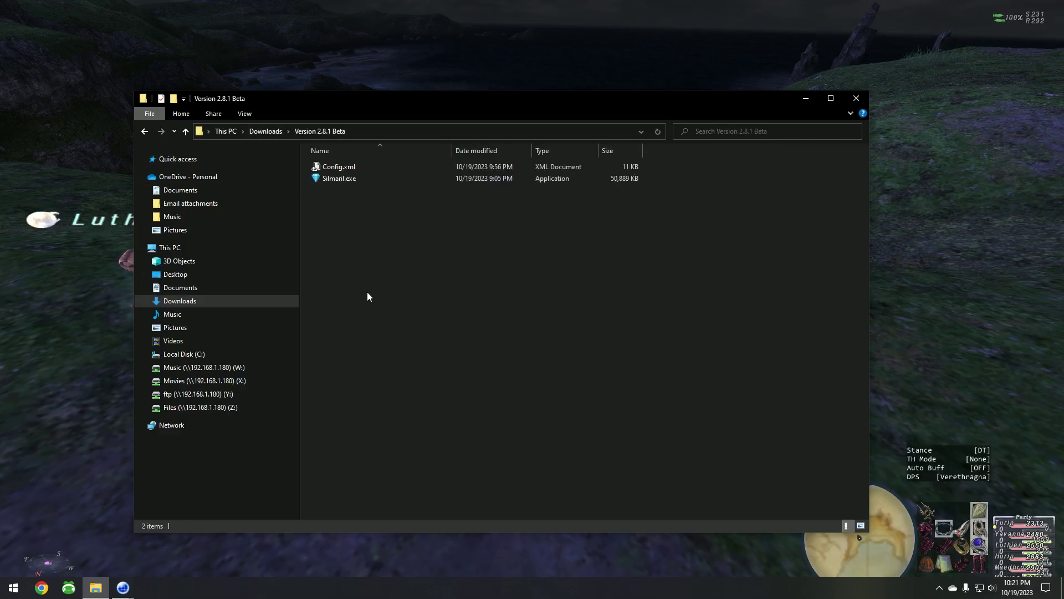
double_click(353, 178)
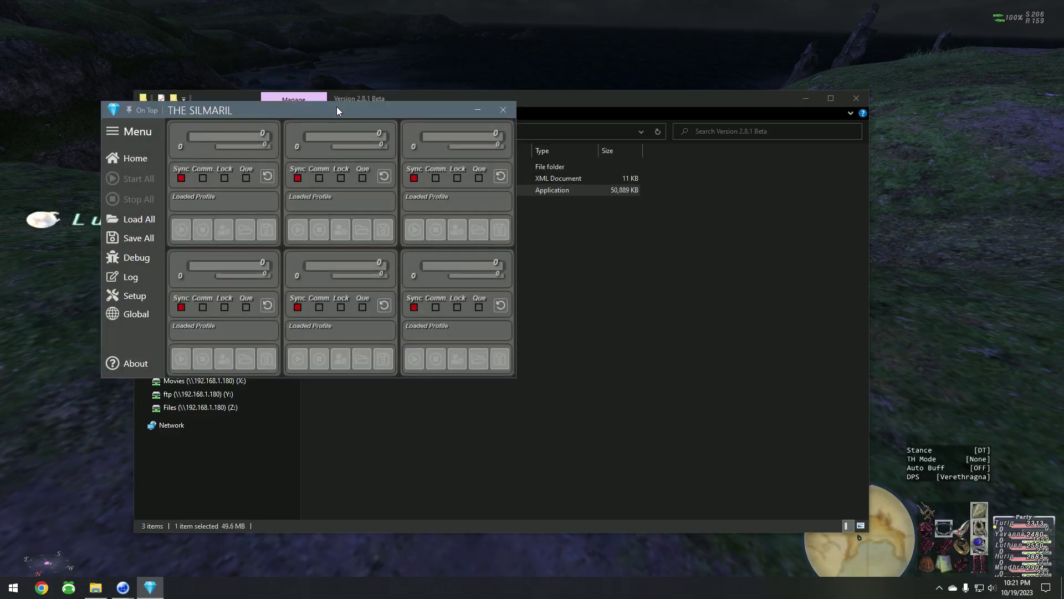
drag(337, 107, 838, 54)
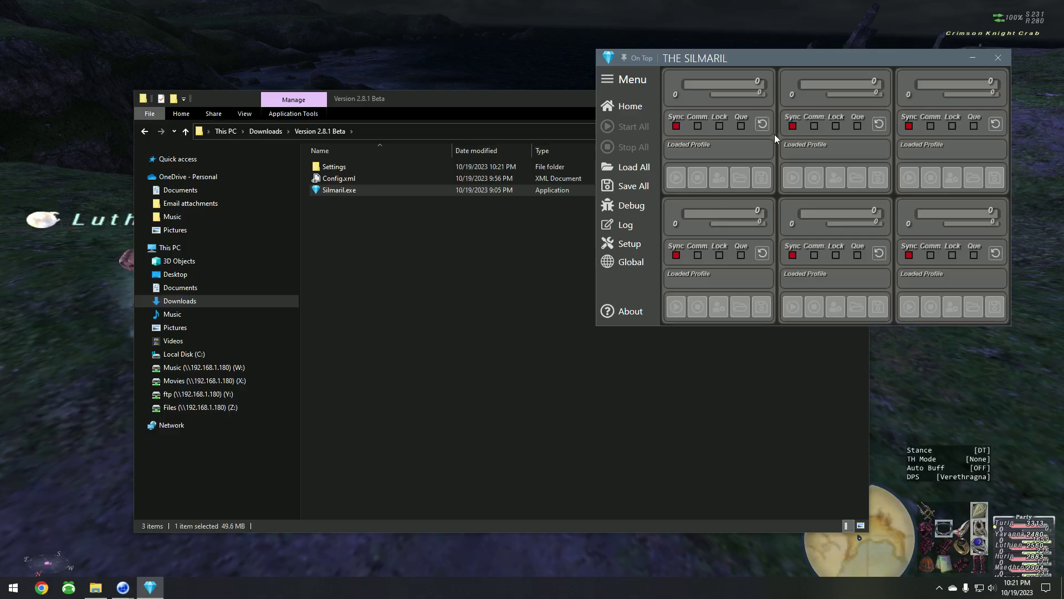
drag(508, 99, 288, 119)
click(288, 119)
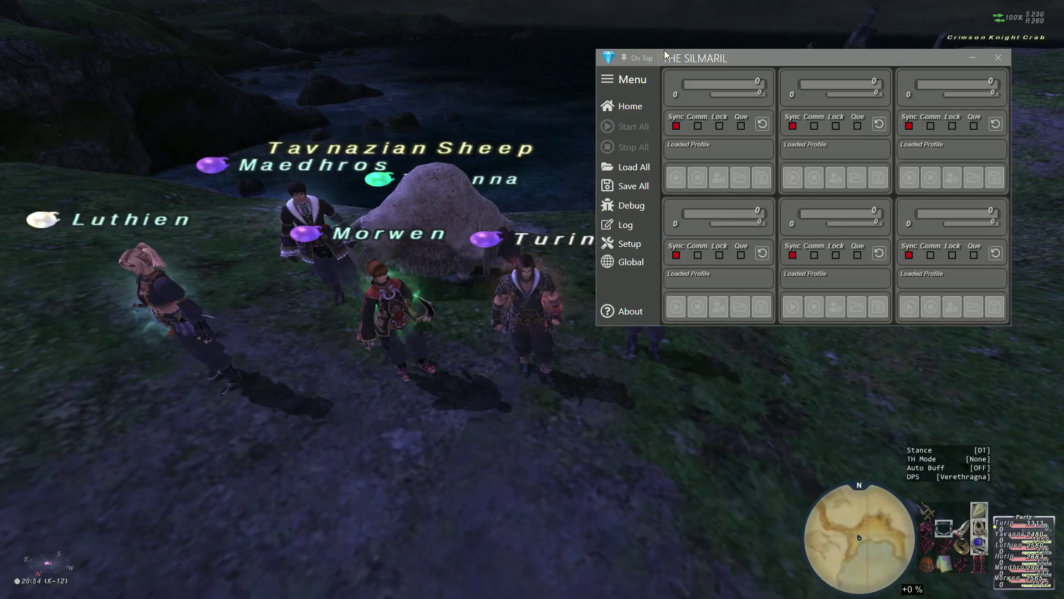
drag(824, 59, 871, 25)
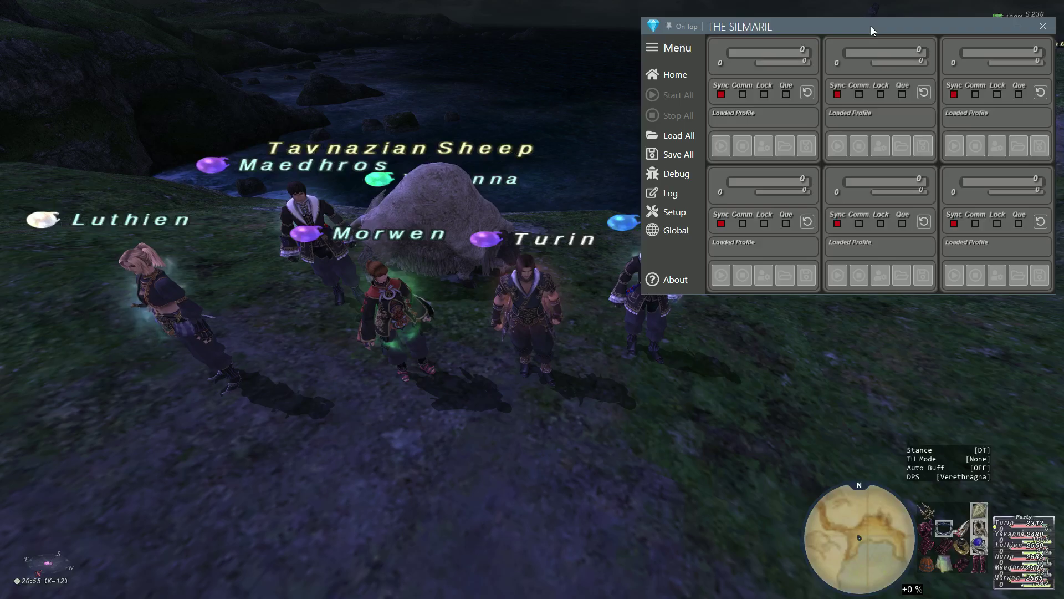
Load the Silmaril addon in the game by running the chat command "//lua l silmaril".
click(361, 400)
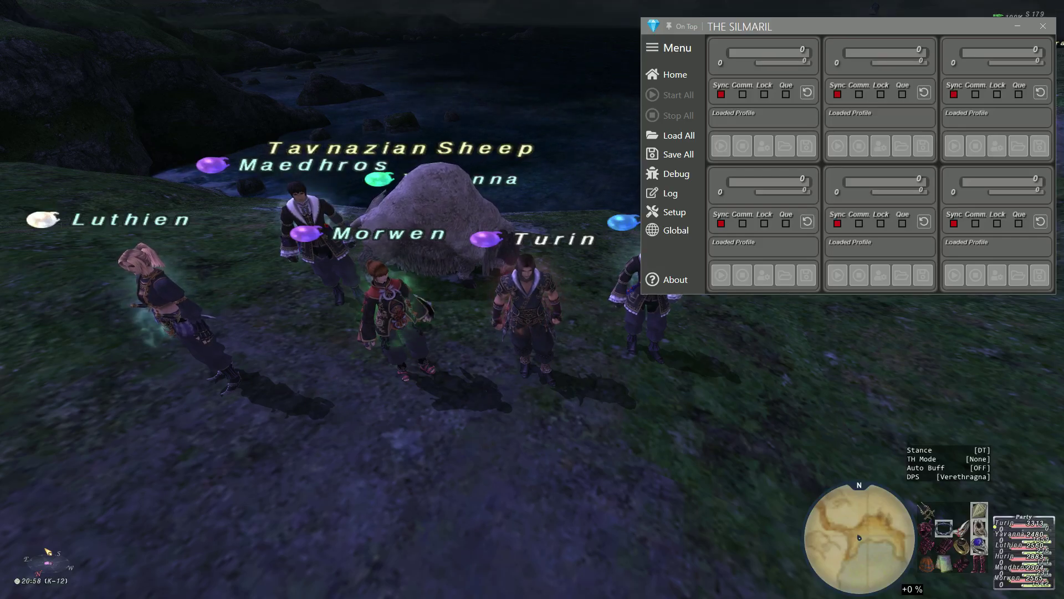
text(//l)
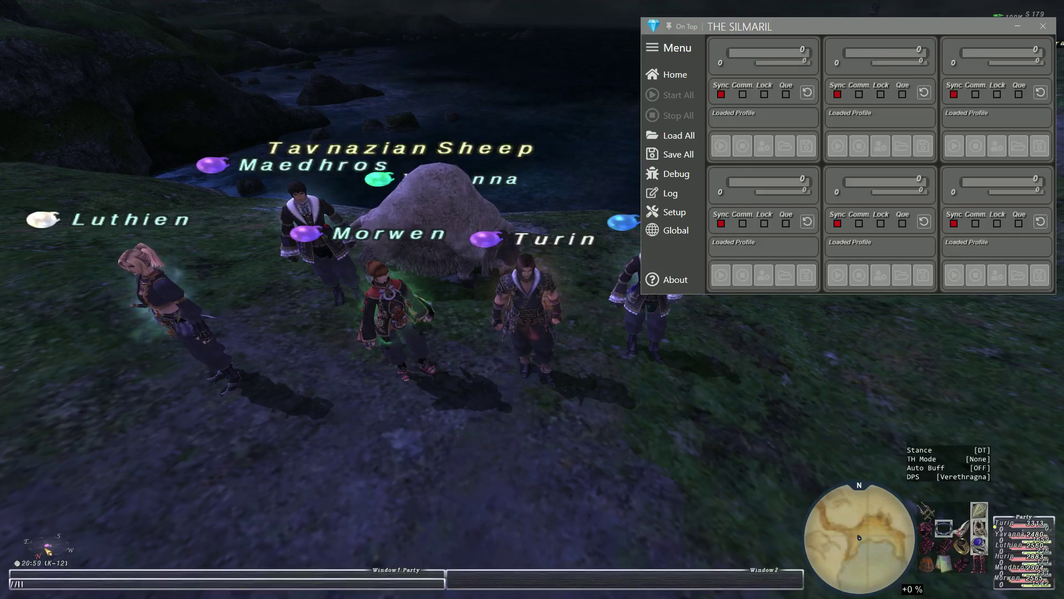
text(ua )
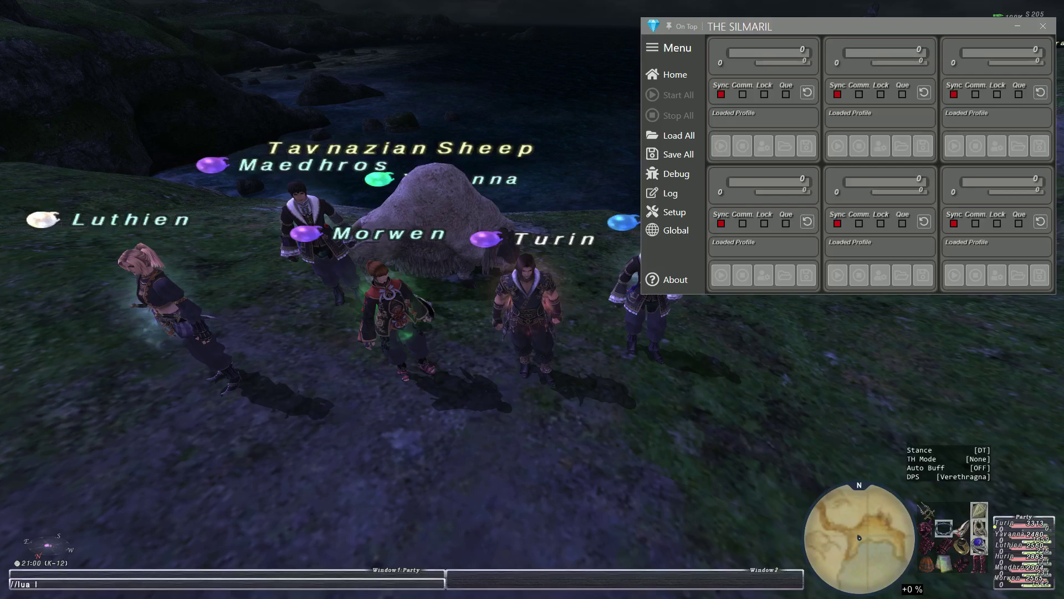
text(l)
text( silmaril)
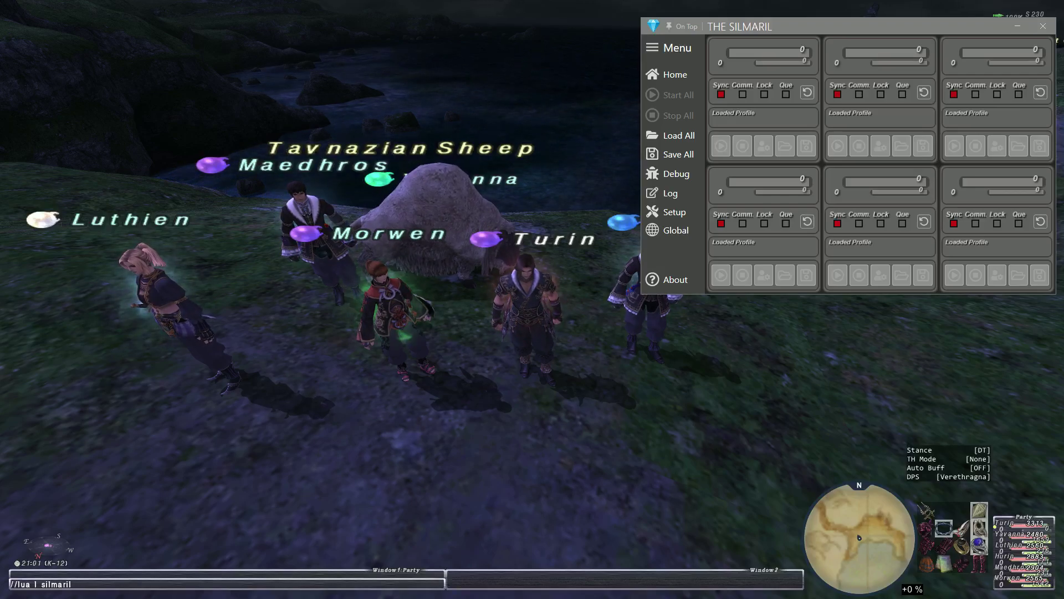
key(Return)
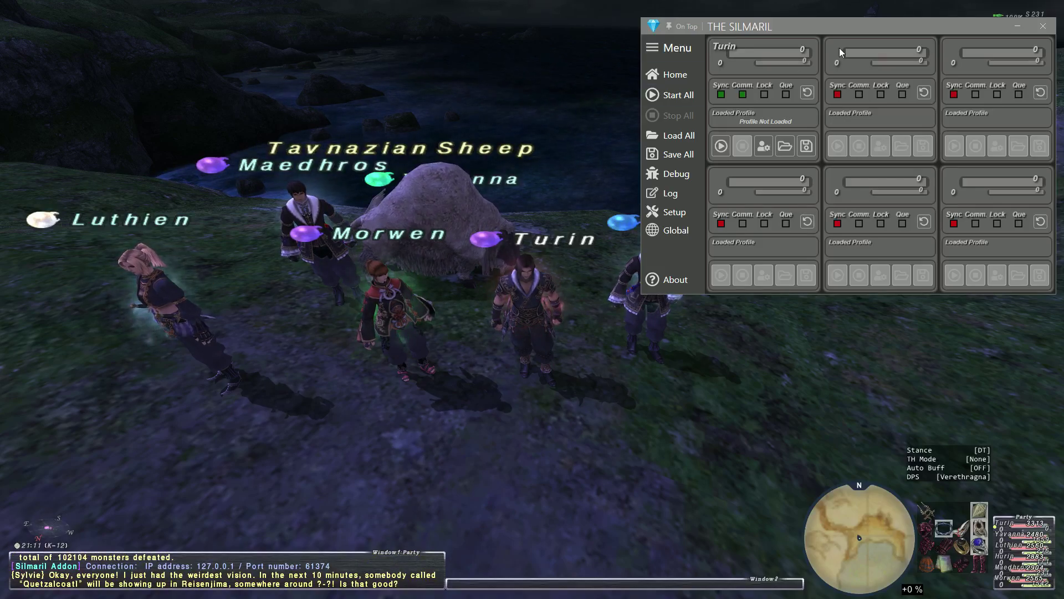
Shift the Silmaril window slightly aside and check the version and key file status on its About page.
drag(859, 28, 832, 32)
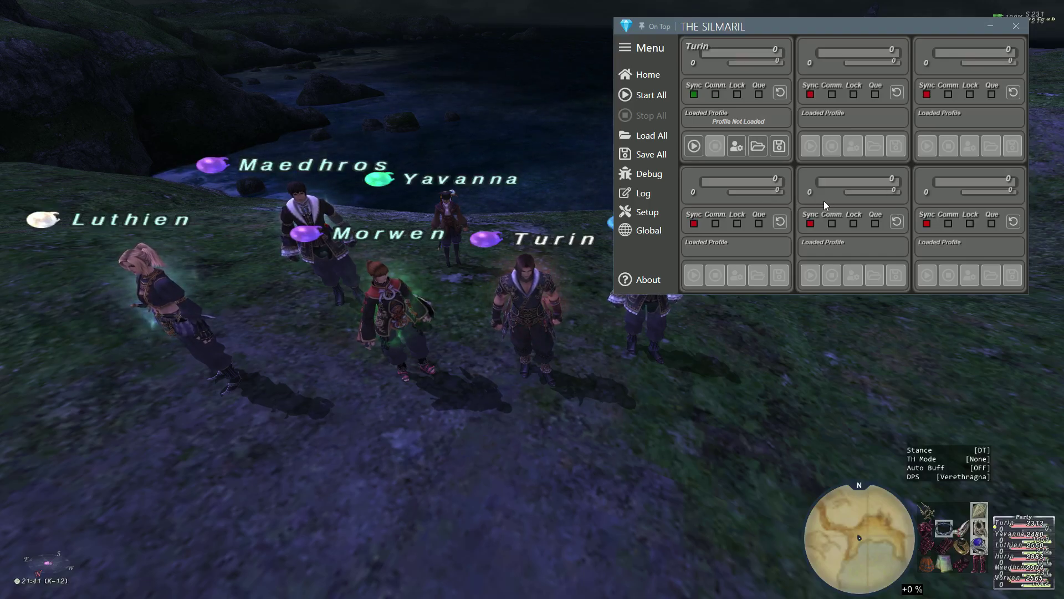
click(644, 274)
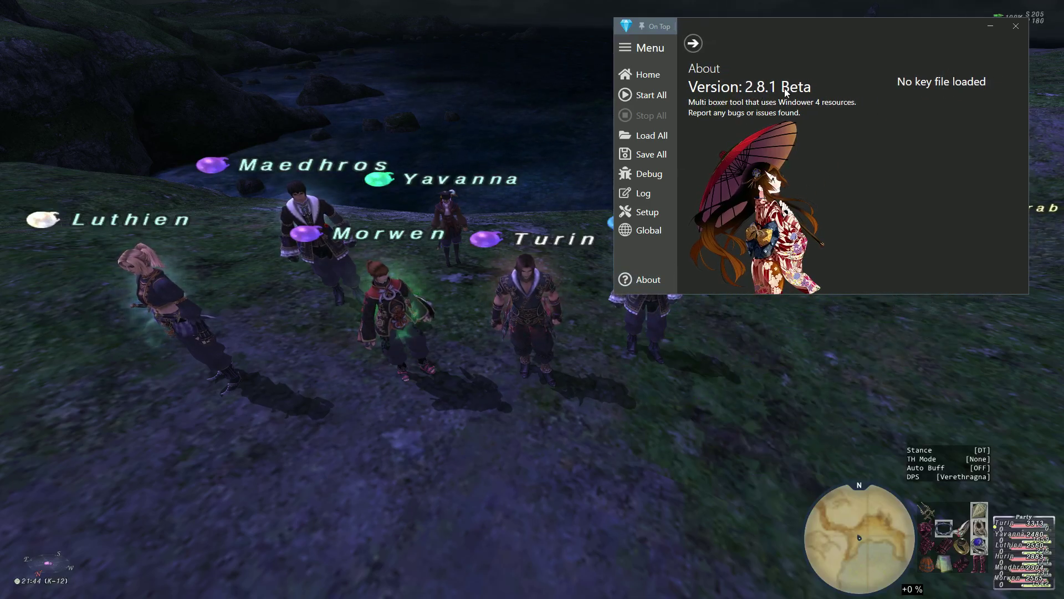
click(635, 285)
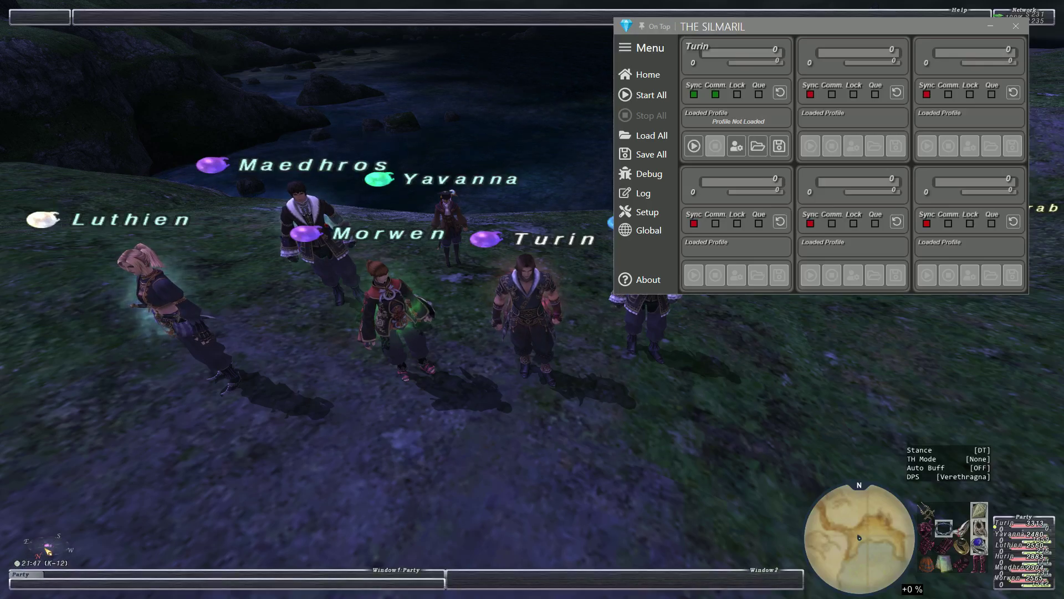
text(//send @ot)
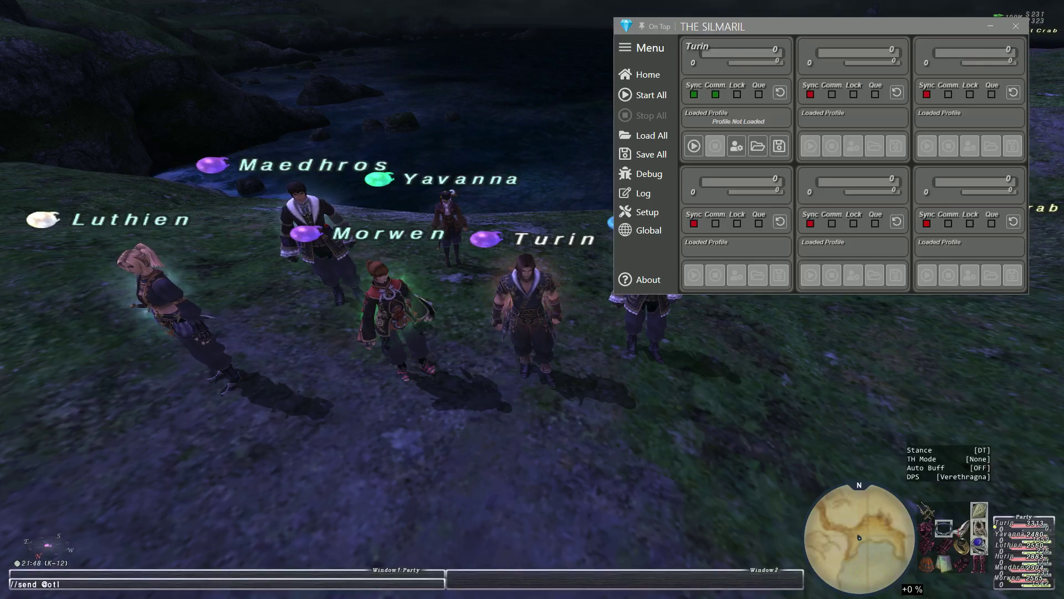
text(hers lua l silm)
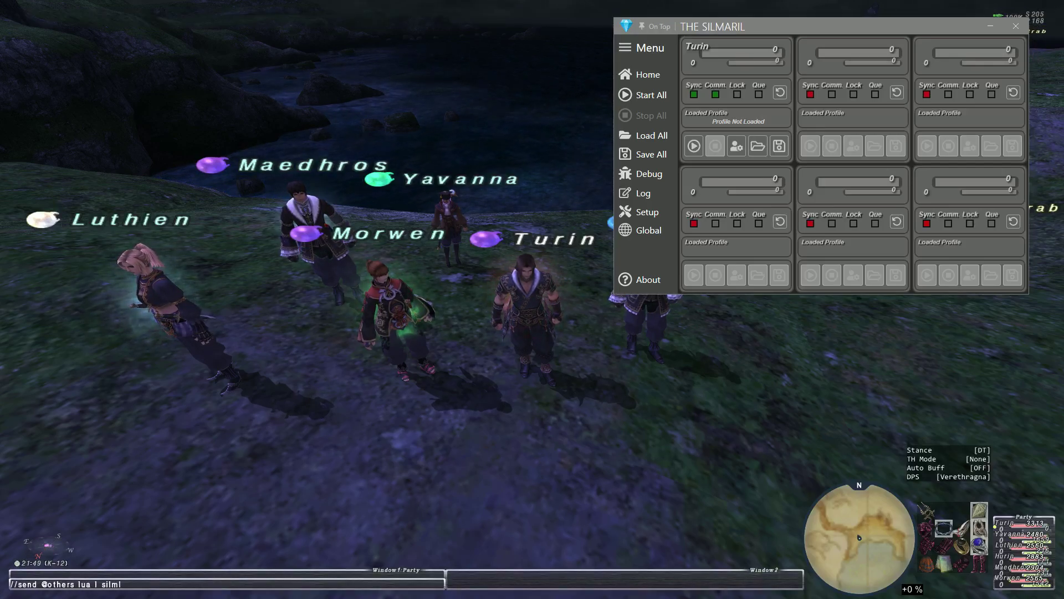
text(aril)
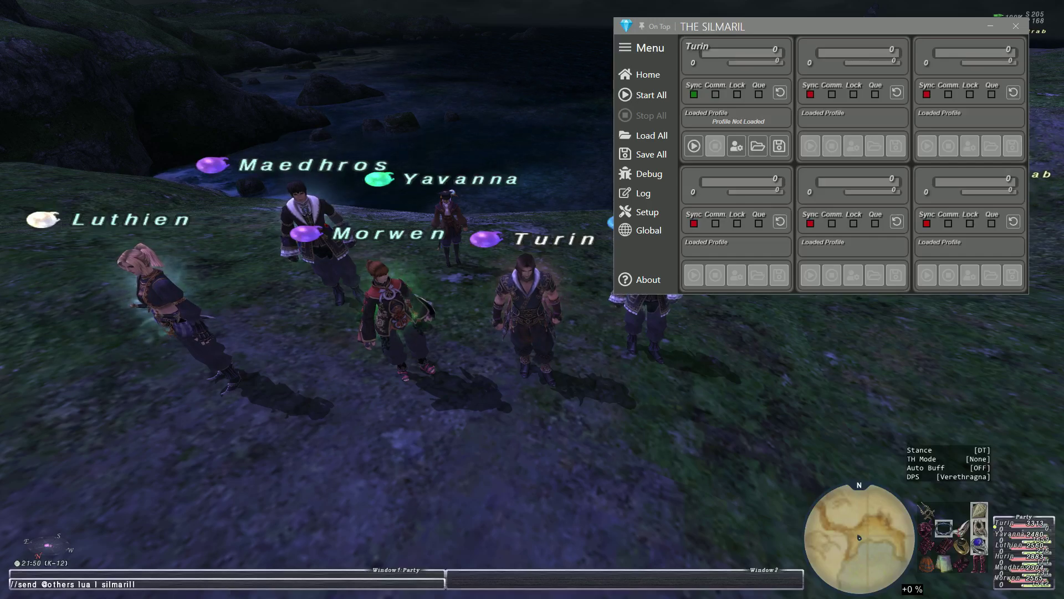
key(Return)
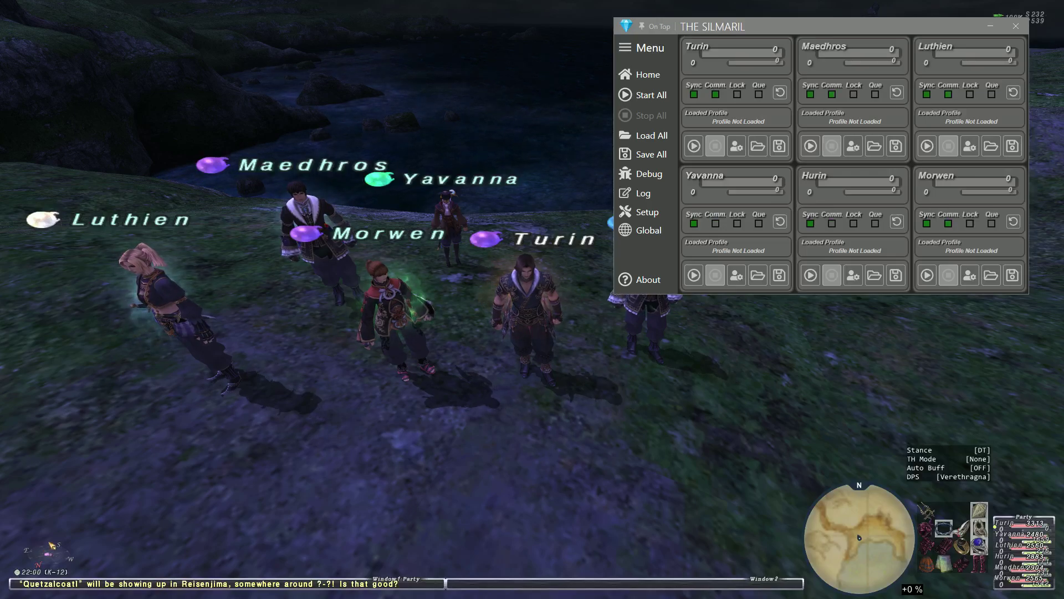
Open Morwen's configuration, move the window higher, and examine the available actions in the priority list.
click(971, 270)
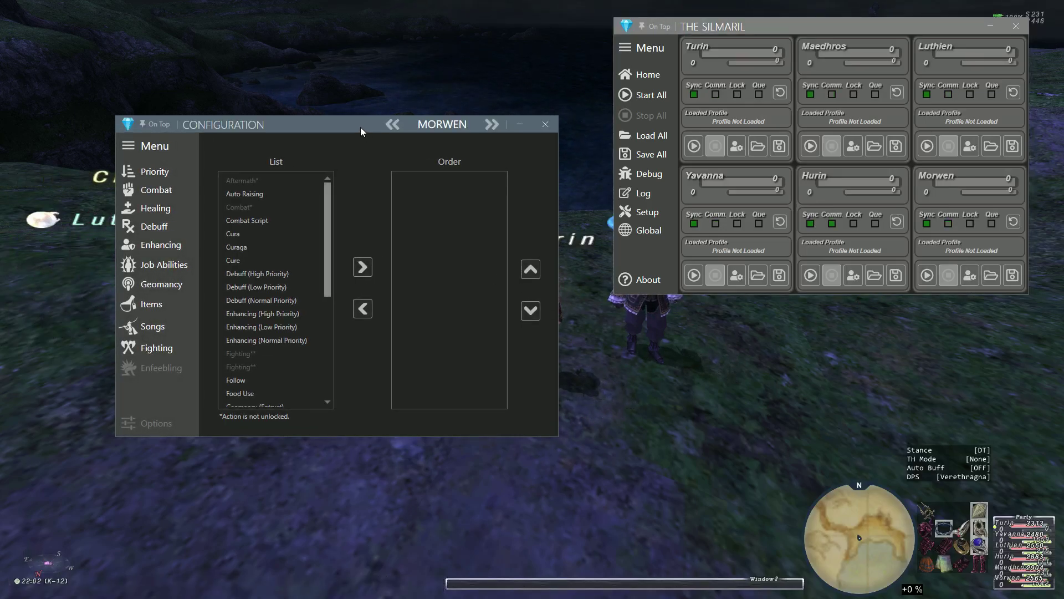
drag(361, 125, 379, 65)
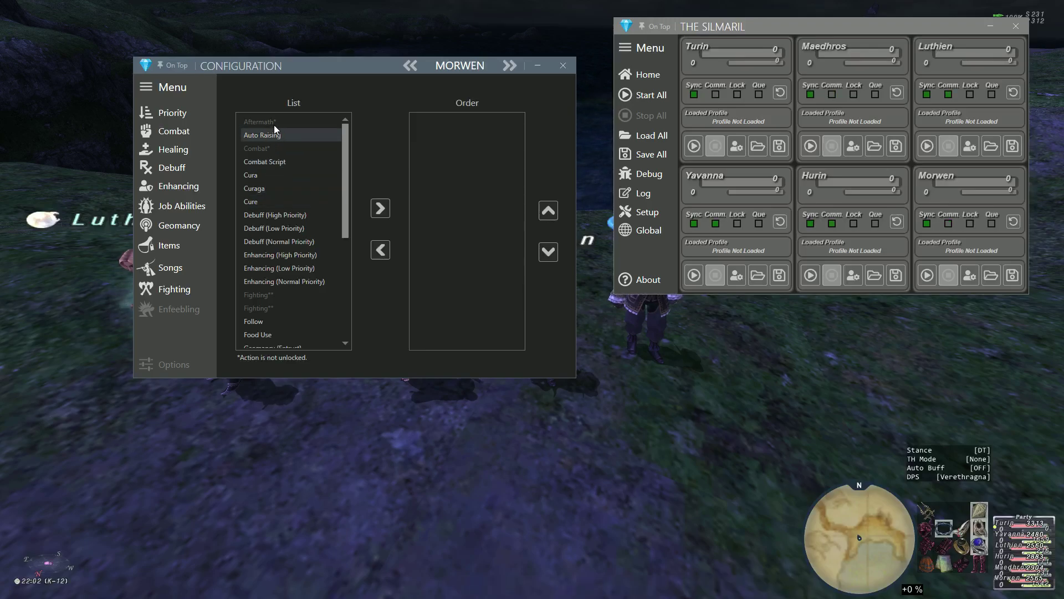
scroll(274, 152, down, 5)
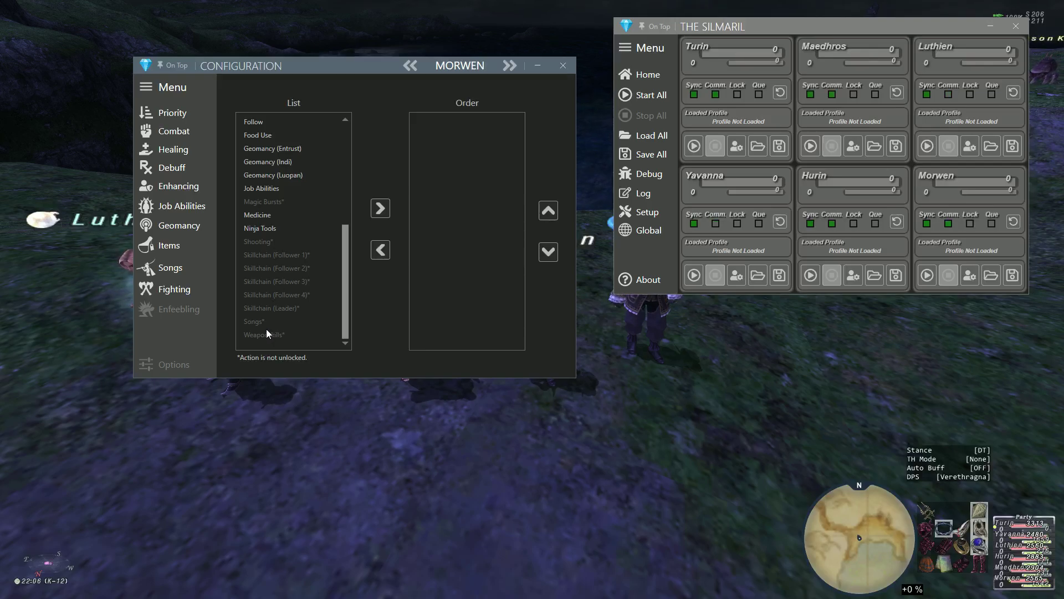
scroll(285, 289, up, 4)
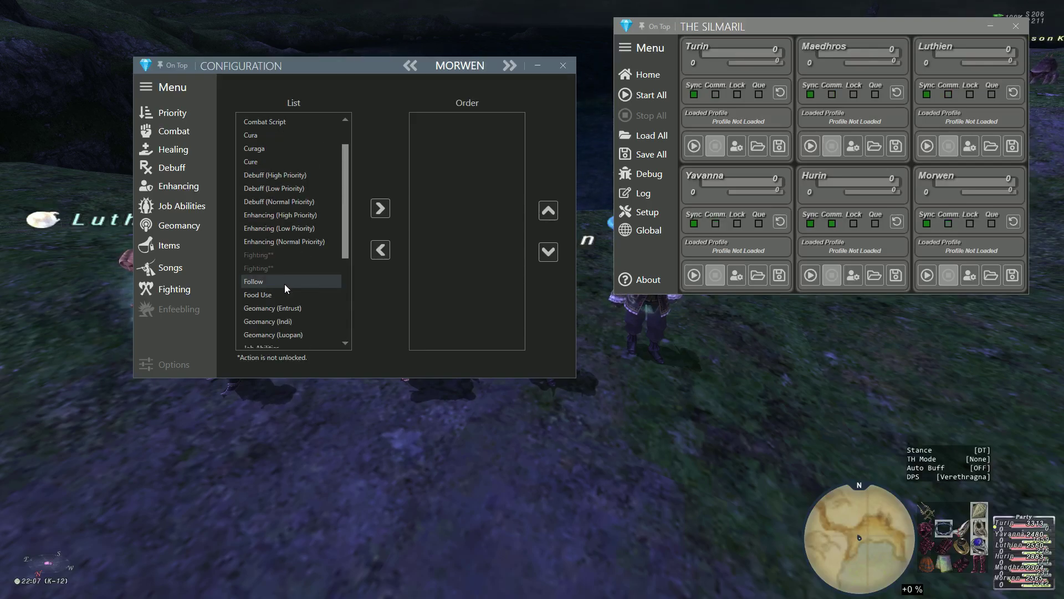
scroll(285, 284, up, 1)
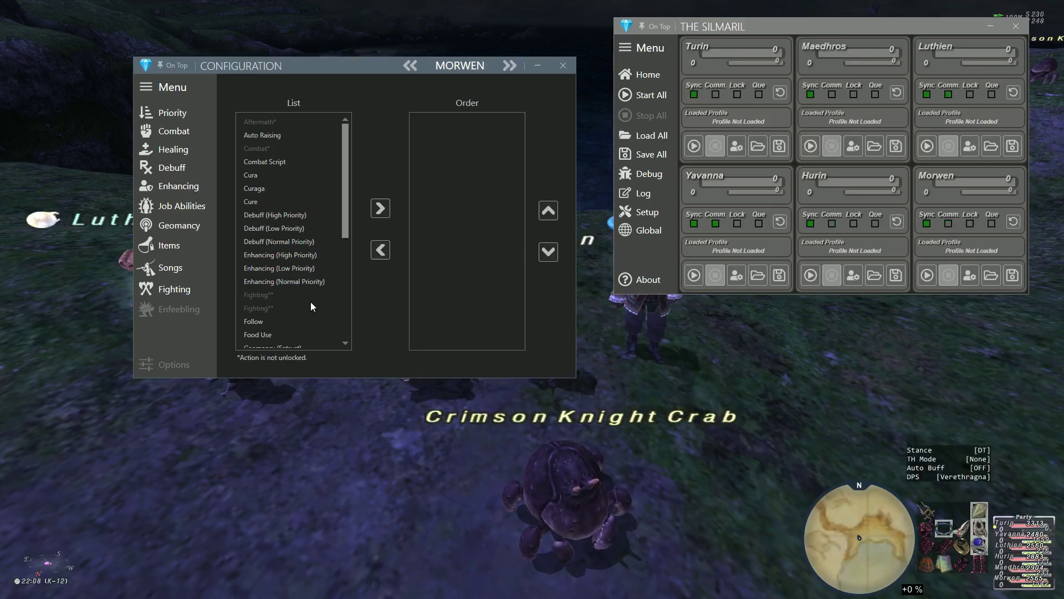
scroll(314, 300, down, 5)
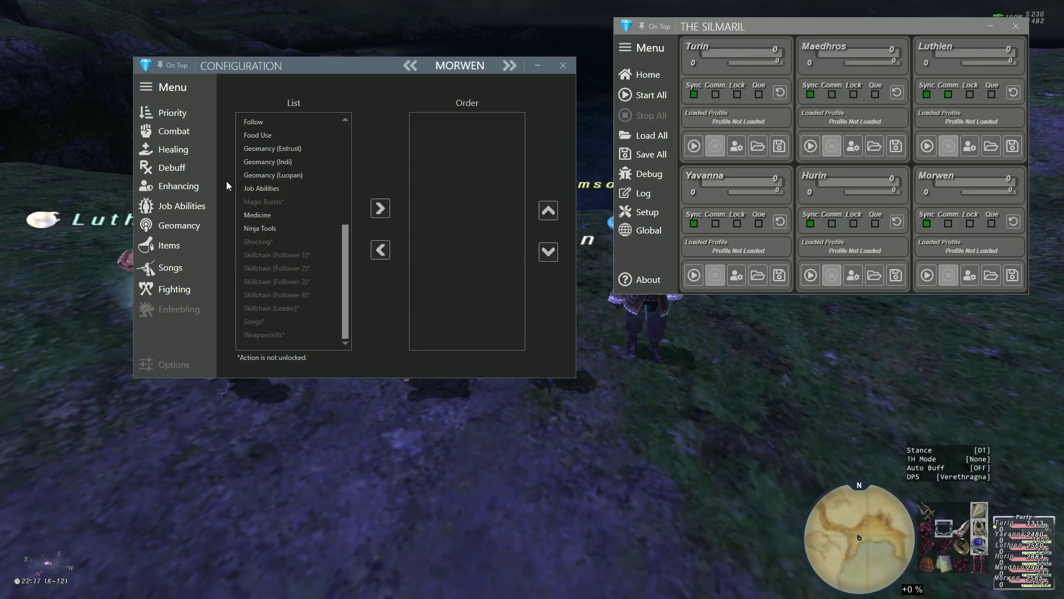
Enable Geomancy (Indi) for Morwen with Fury as the spell, and start that character.
click(194, 229)
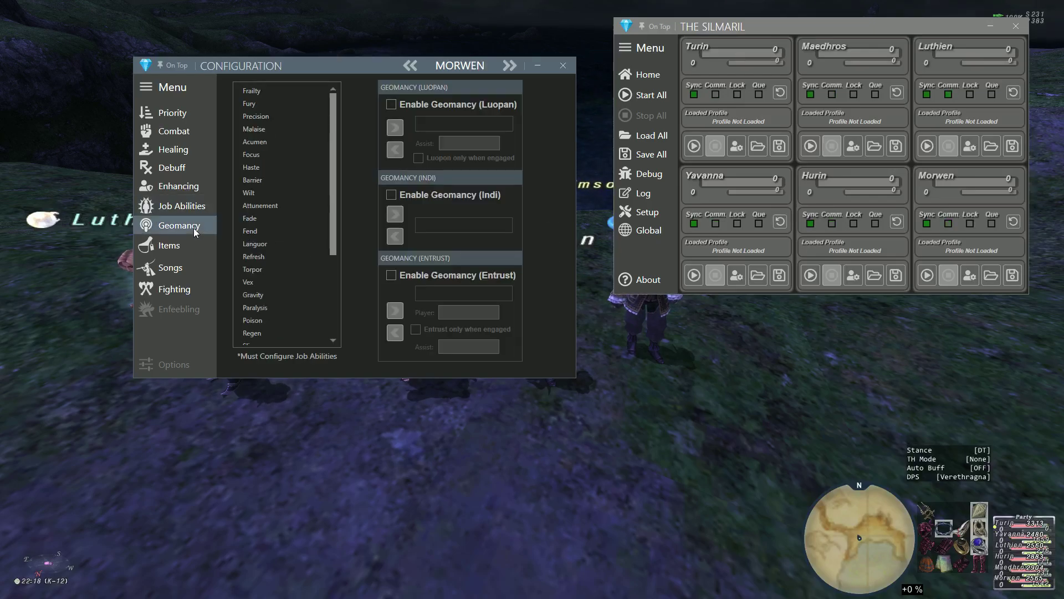
click(392, 195)
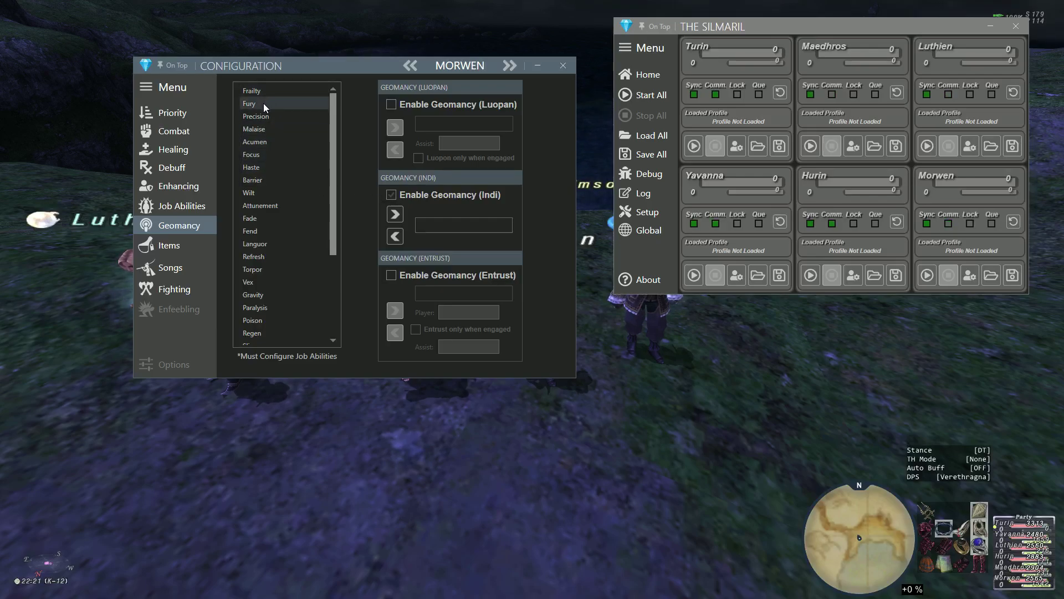
click(264, 103)
click(388, 213)
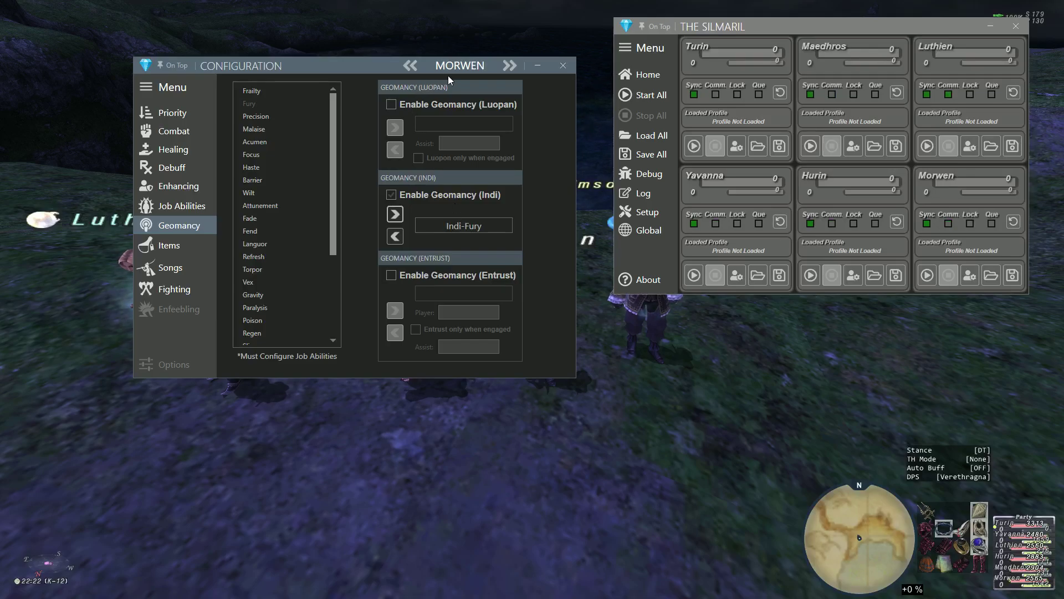
drag(344, 70, 226, 31)
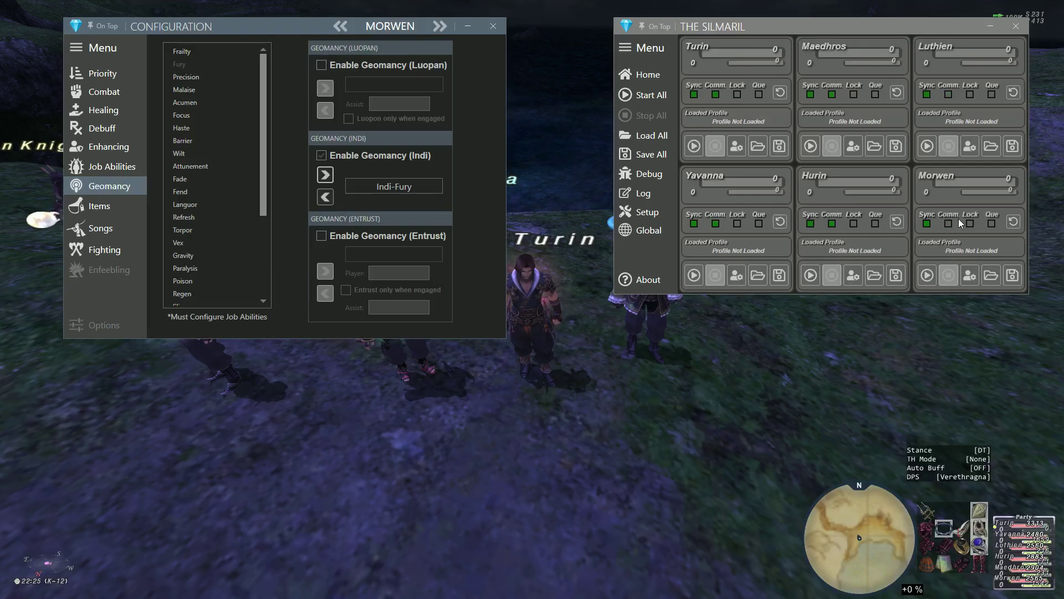
click(932, 275)
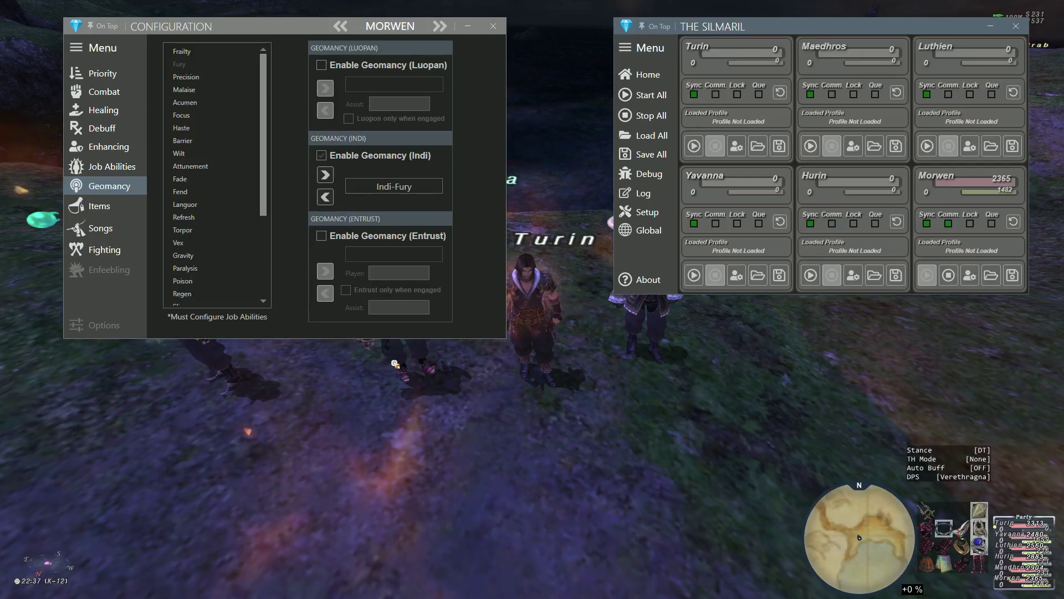
click(1012, 275)
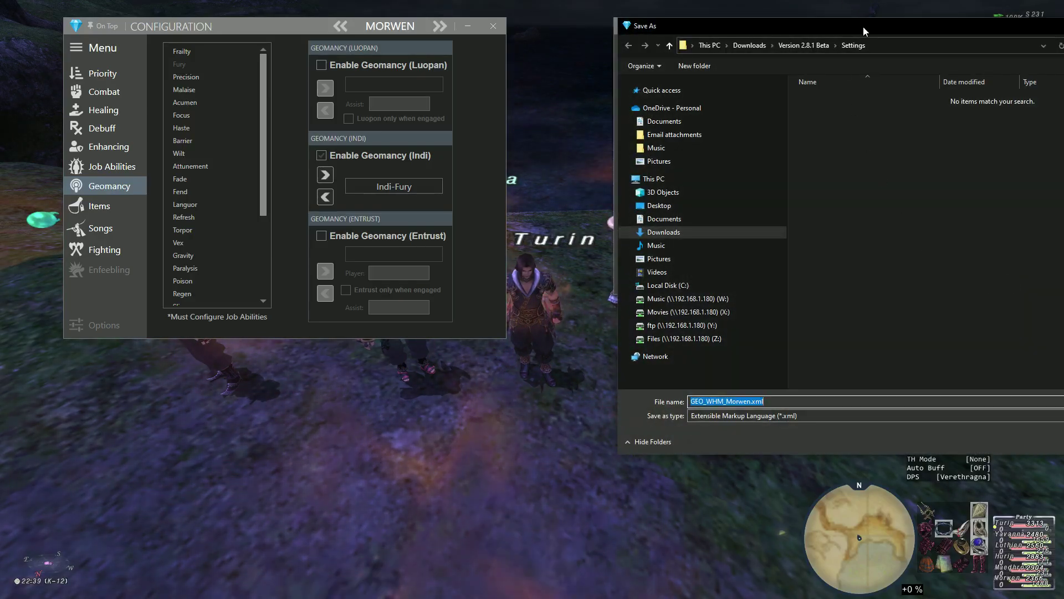
drag(863, 26, 477, 70)
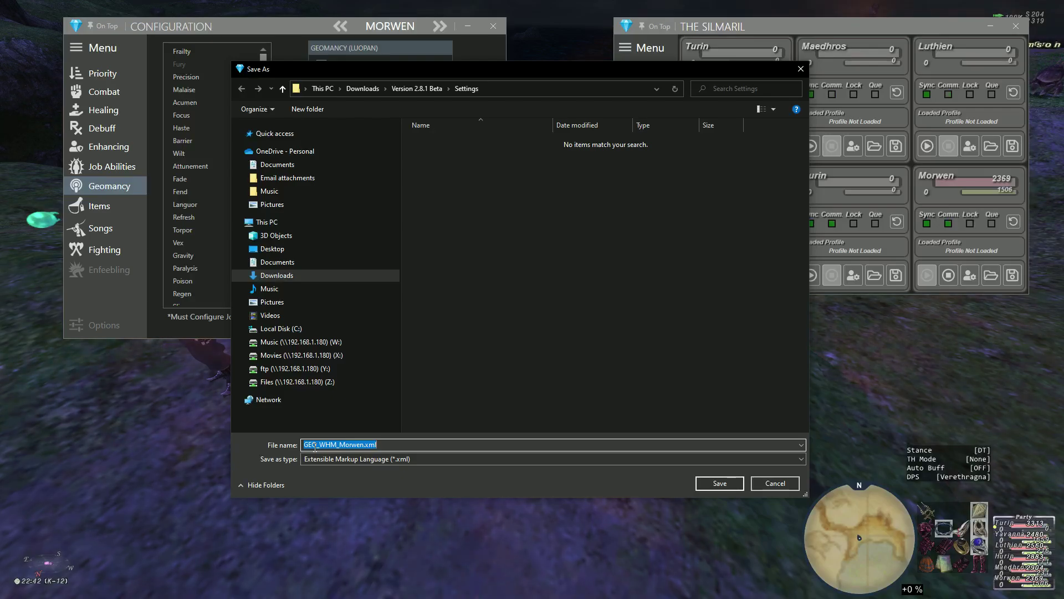
click(708, 484)
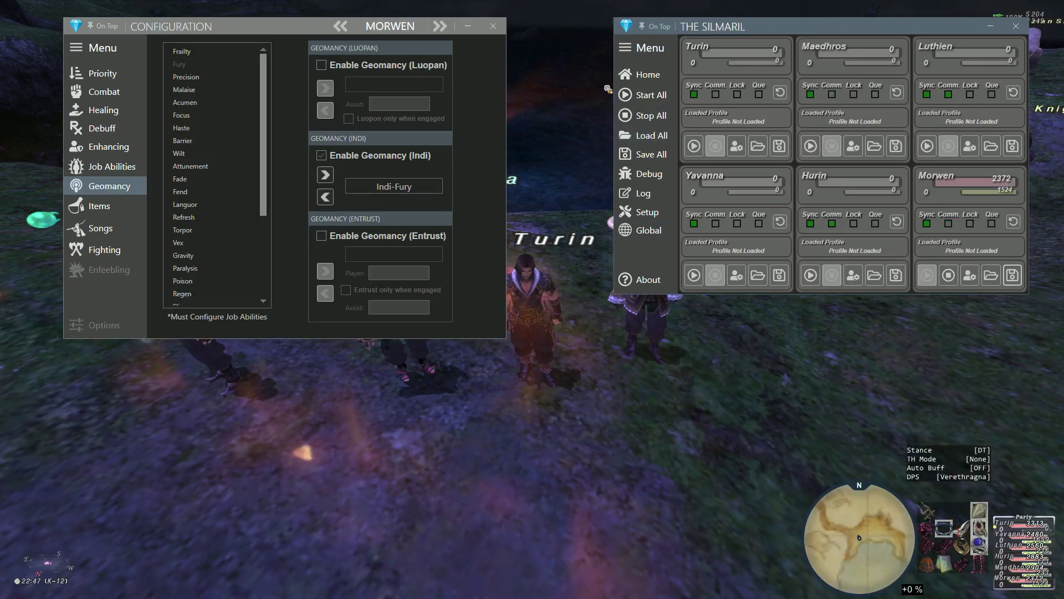
Switch the configuration to Luthien, enable job abilities, and set the main job to Thief.
click(442, 26)
click(442, 26)
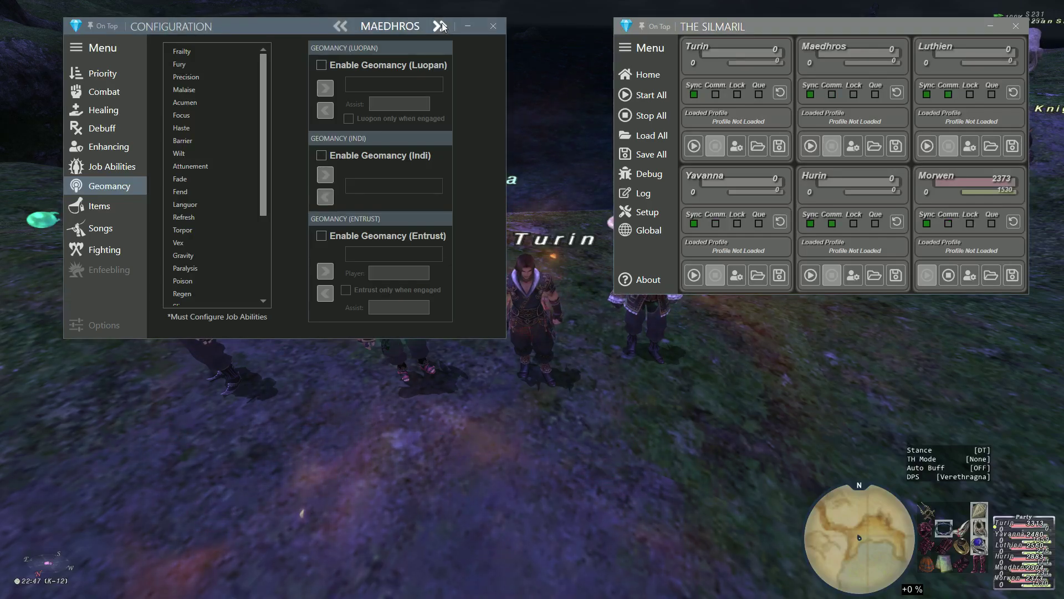
click(441, 26)
click(111, 167)
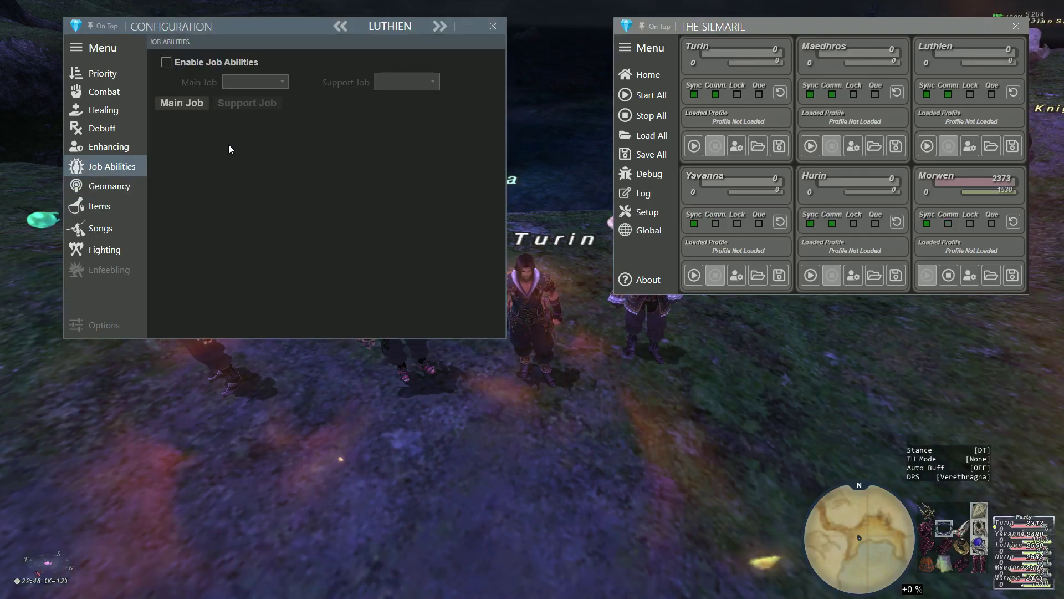
click(200, 64)
click(255, 81)
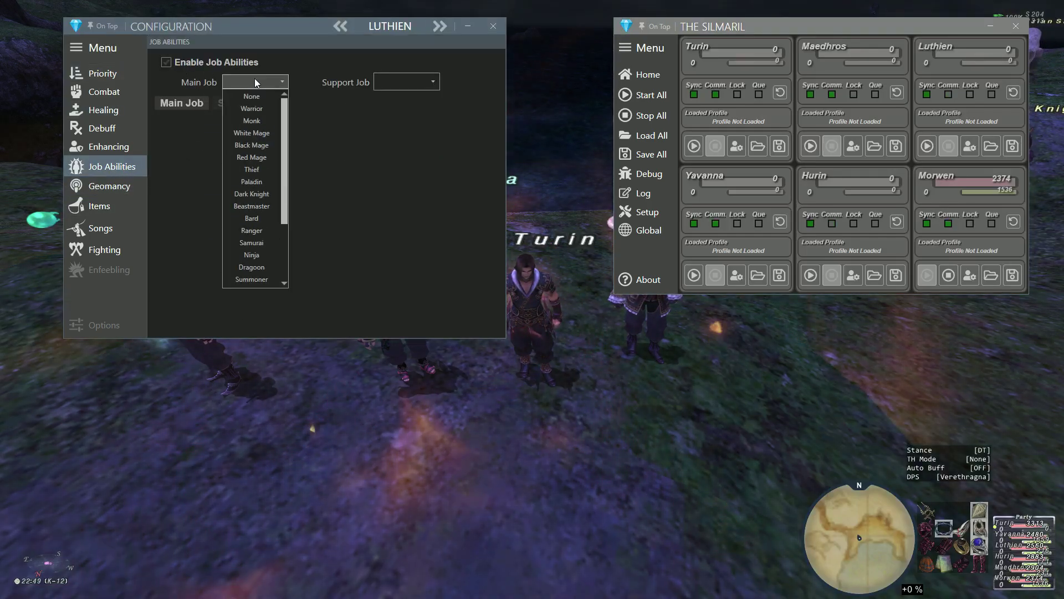
click(261, 168)
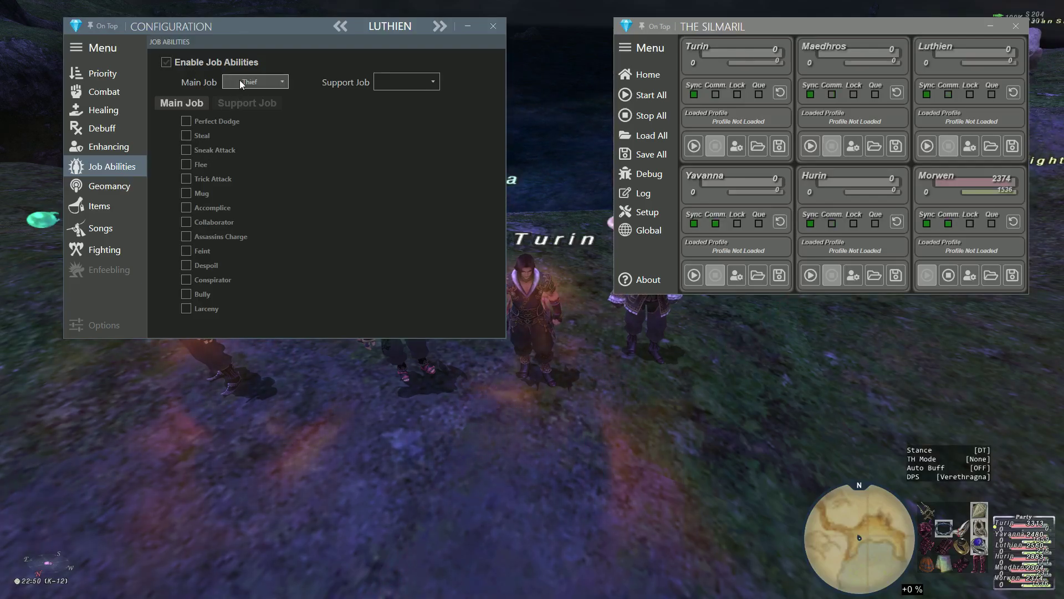
Change Luthien's main job to Corsair and enable Phantom Roll.
click(255, 81)
scroll(260, 183, down, 3)
click(261, 211)
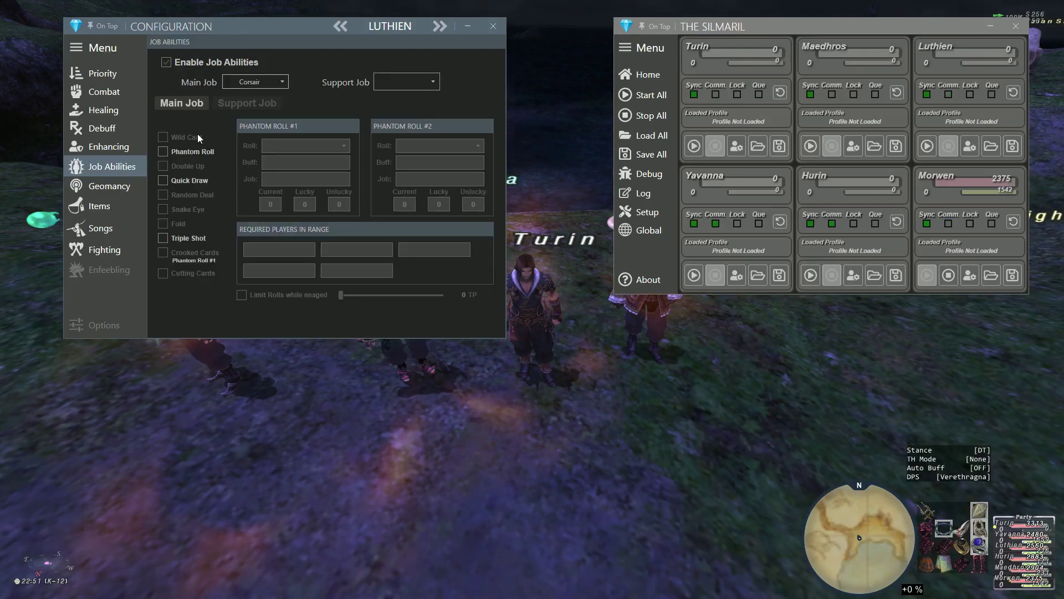
click(163, 151)
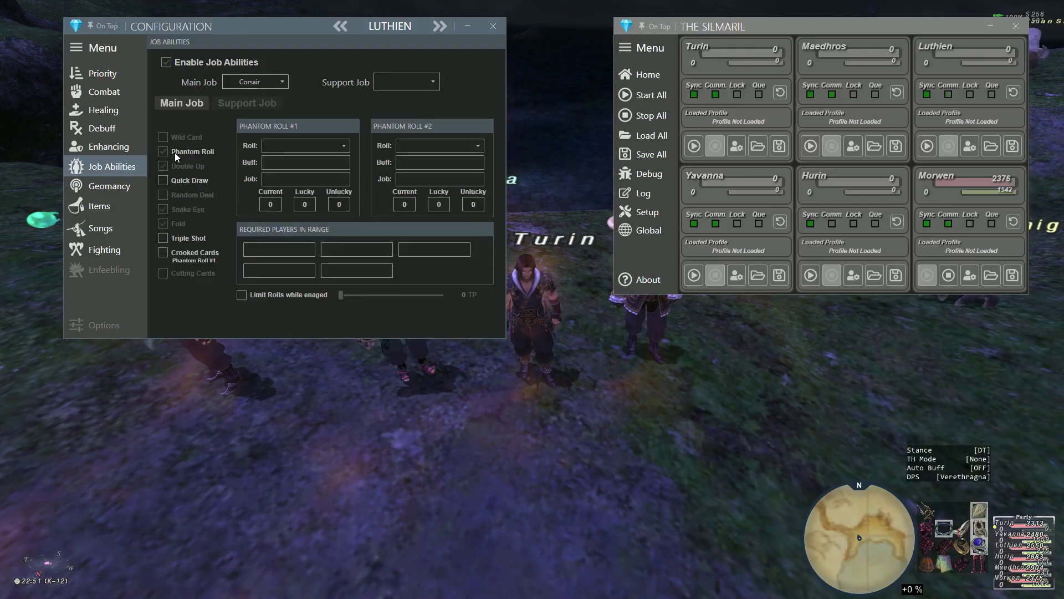
Switch the configuration to Turin and view the combat action settings.
click(440, 26)
click(440, 26)
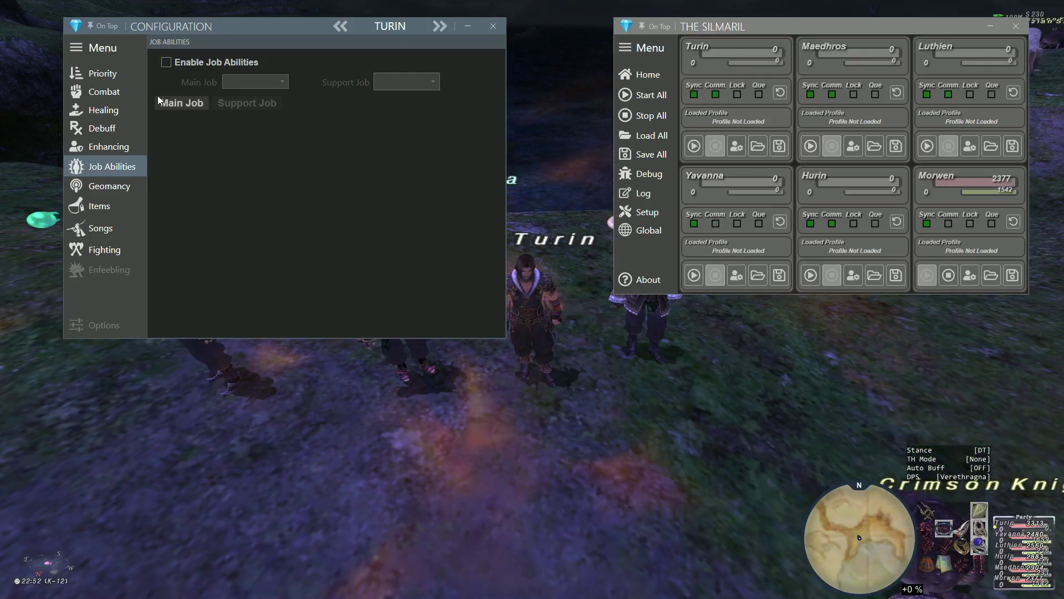
click(105, 91)
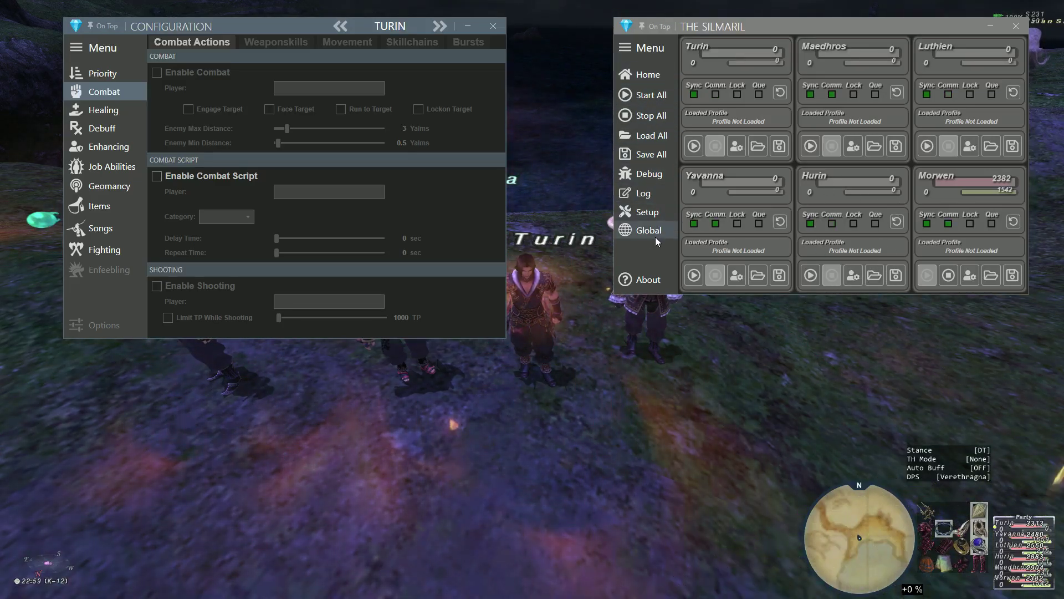
Collapse the main Silmaril window's side menu to icons, and check the Save All folder prompt without saving.
click(627, 49)
click(628, 50)
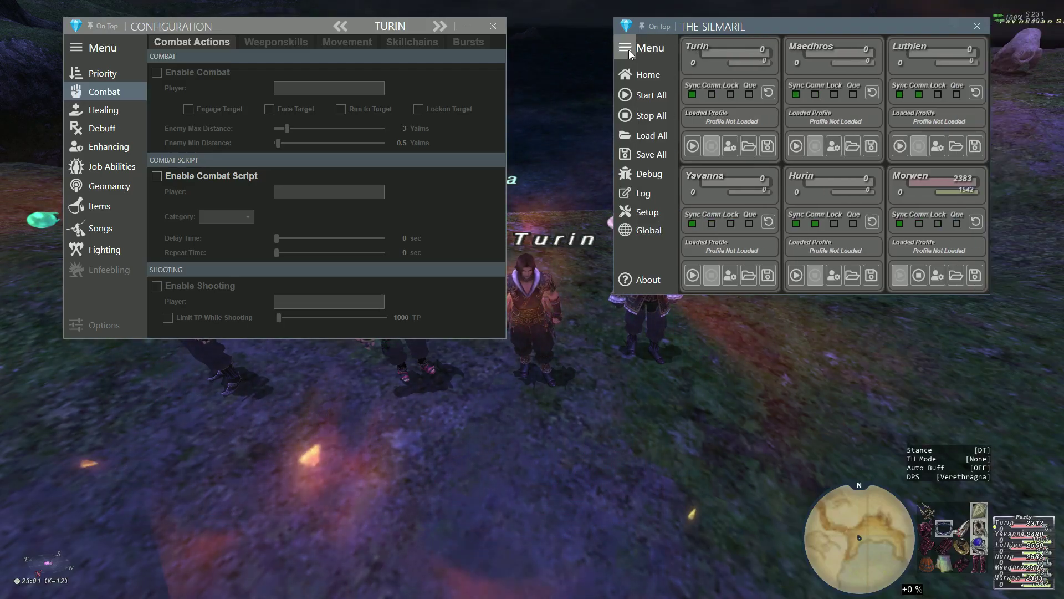
click(627, 49)
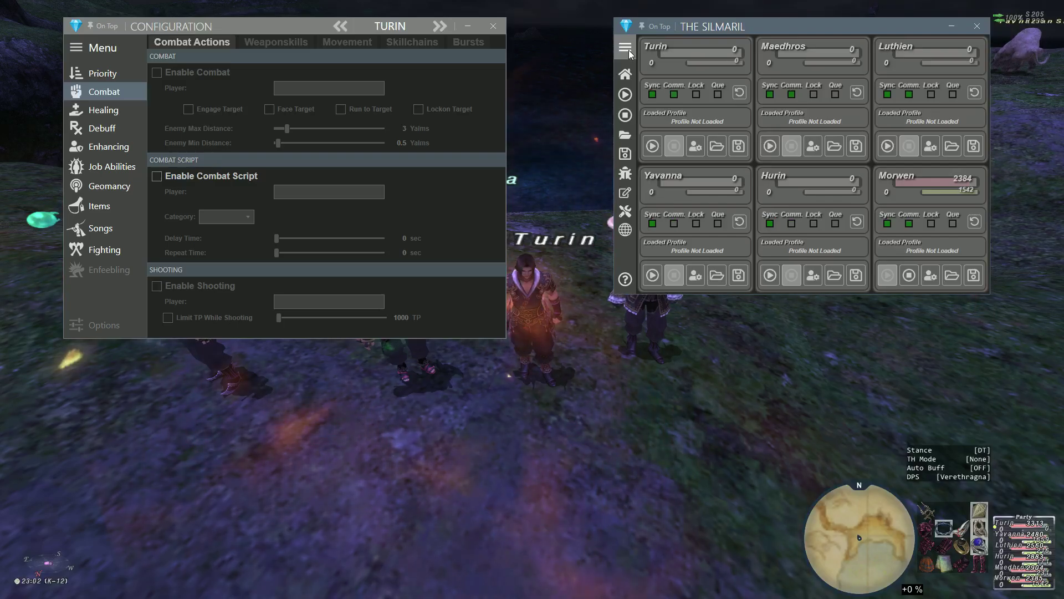
click(627, 152)
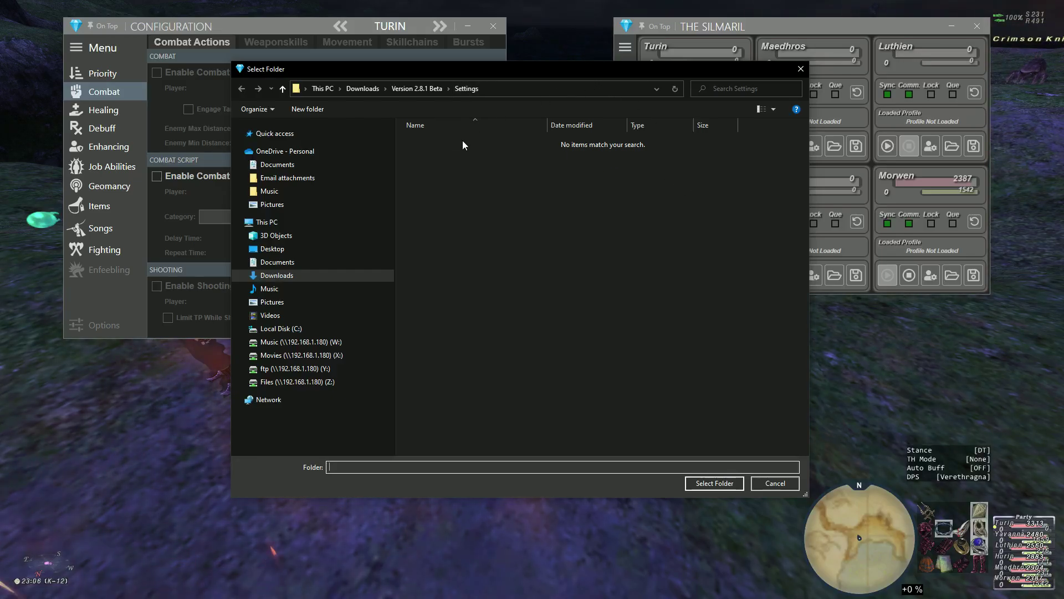
click(775, 483)
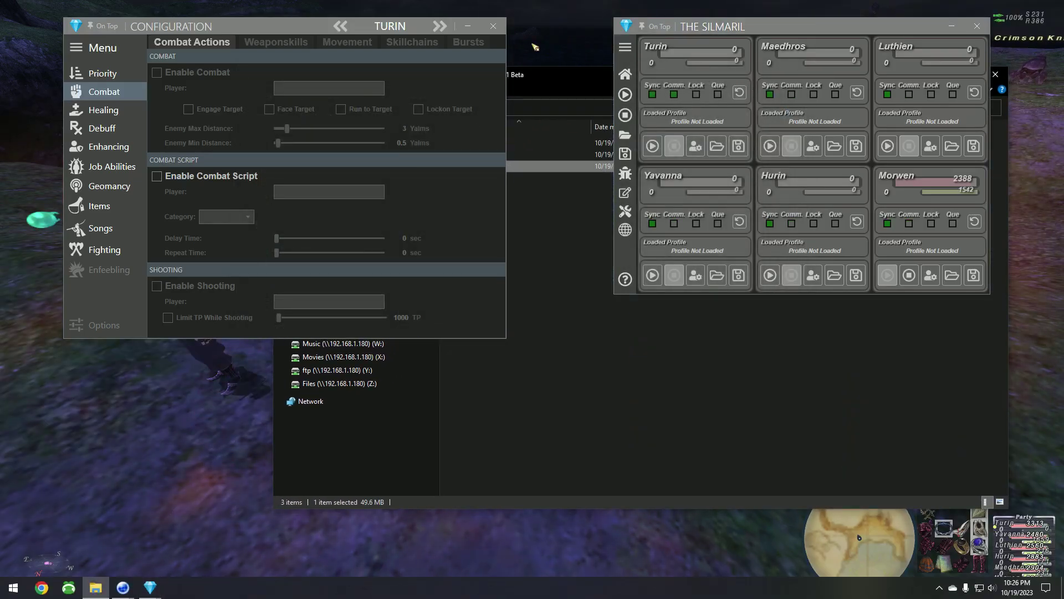
Rearrange the Configuration, Silmaril and File Explorer windows, and turn off On Top for the main Silmaril window.
drag(282, 25, 270, 20)
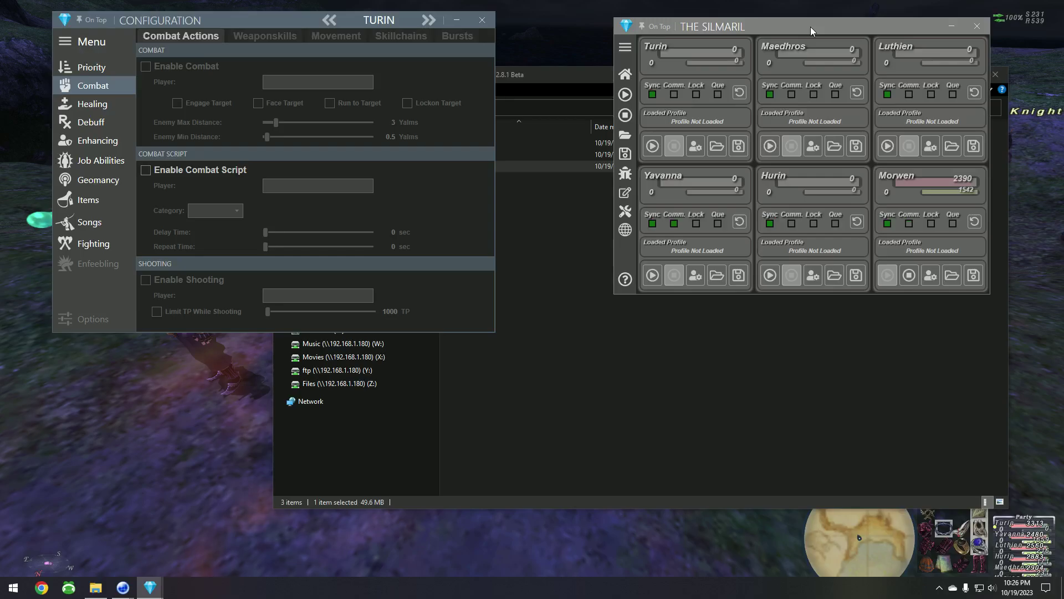
drag(811, 26, 785, 34)
click(547, 194)
drag(550, 76, 524, 106)
click(618, 34)
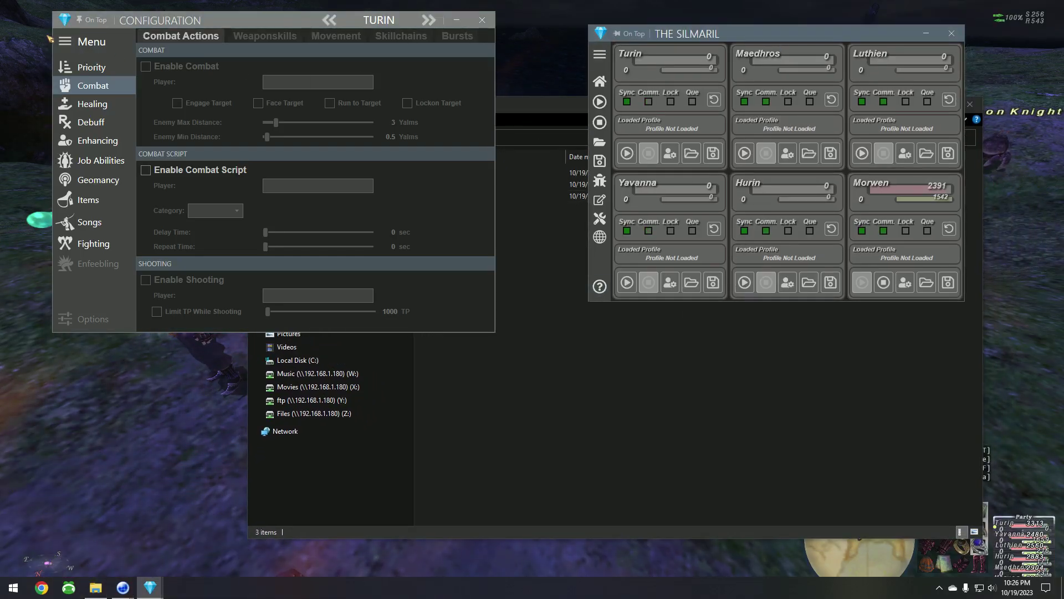
Turn off On Top for the Configuration window and open the Settings folder inside Version 2.8.1 Beta in File Explorer.
click(89, 22)
click(602, 359)
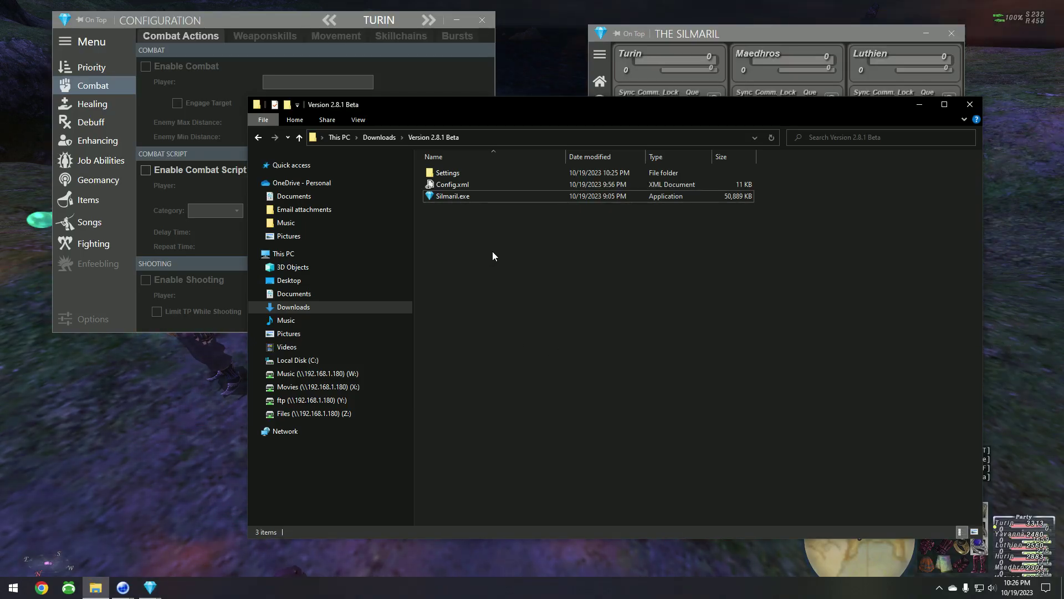
double_click(465, 173)
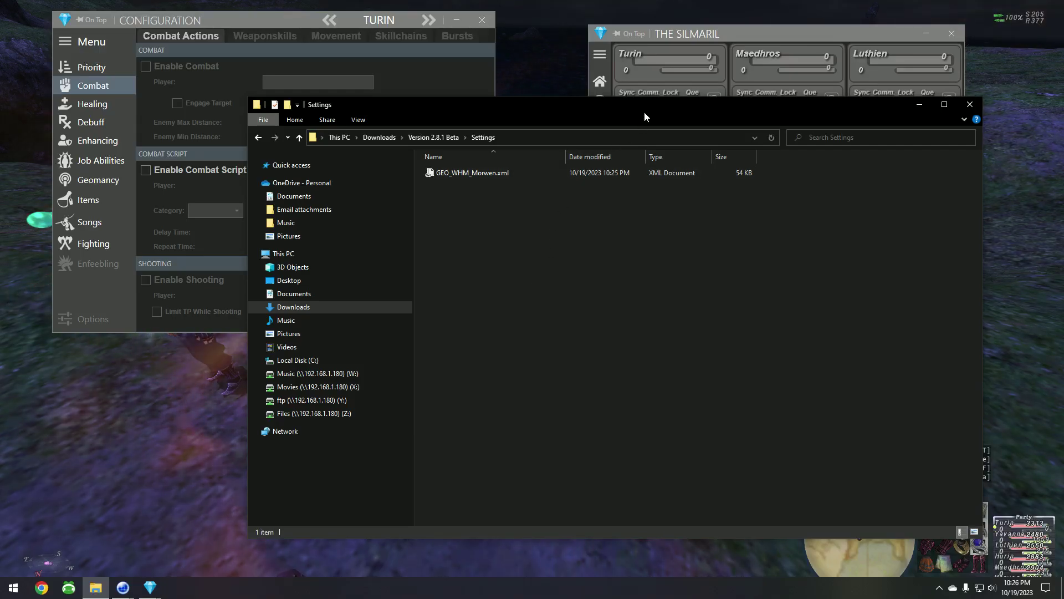
drag(645, 111, 570, 145)
Save all characters' profiles from the main Silmaril window into the Settings folder.
click(707, 35)
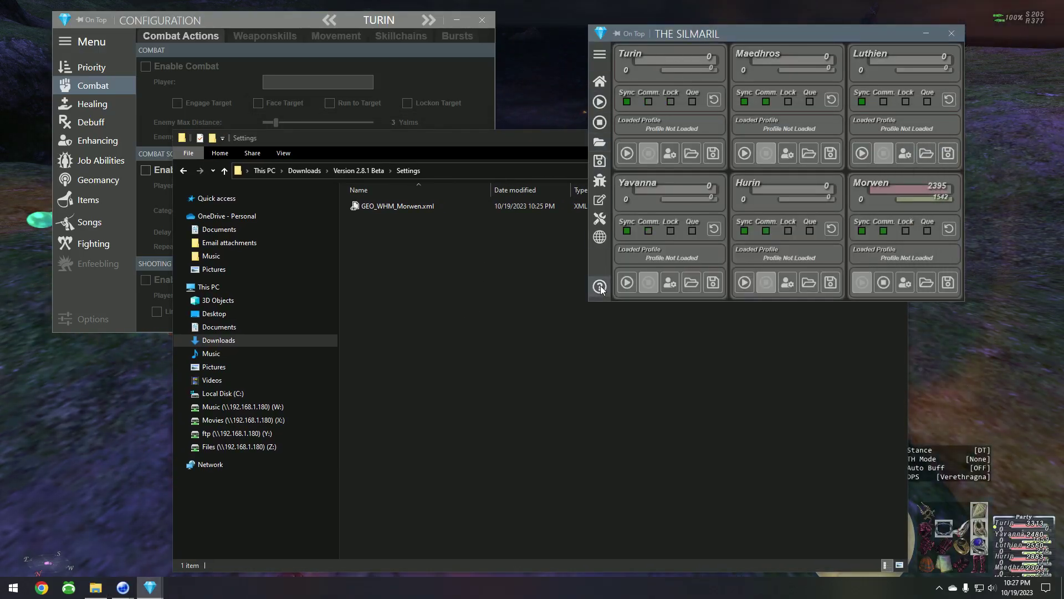
click(599, 162)
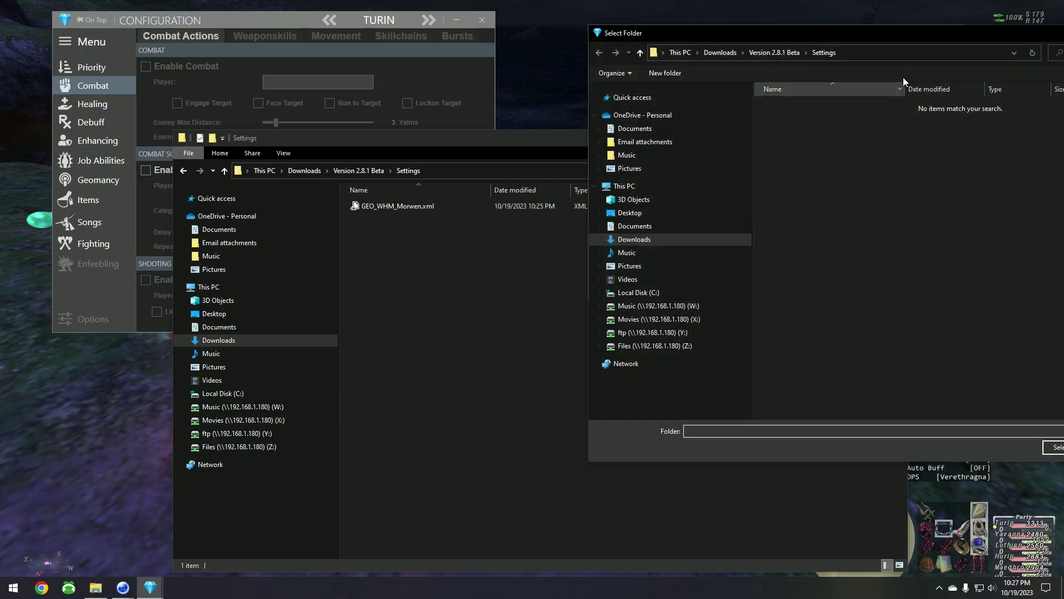
drag(945, 34, 724, 35)
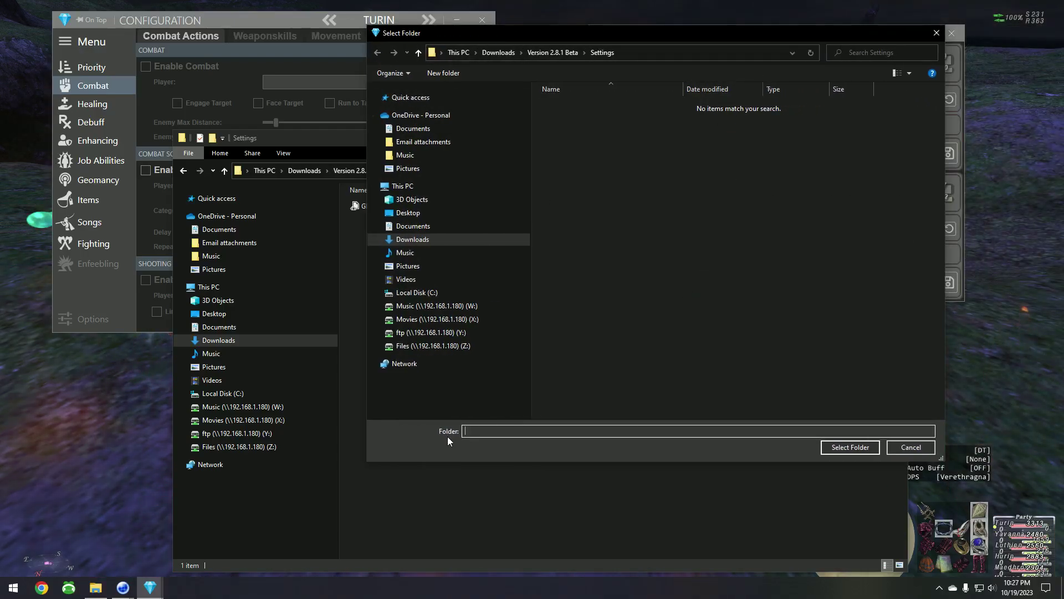
click(850, 447)
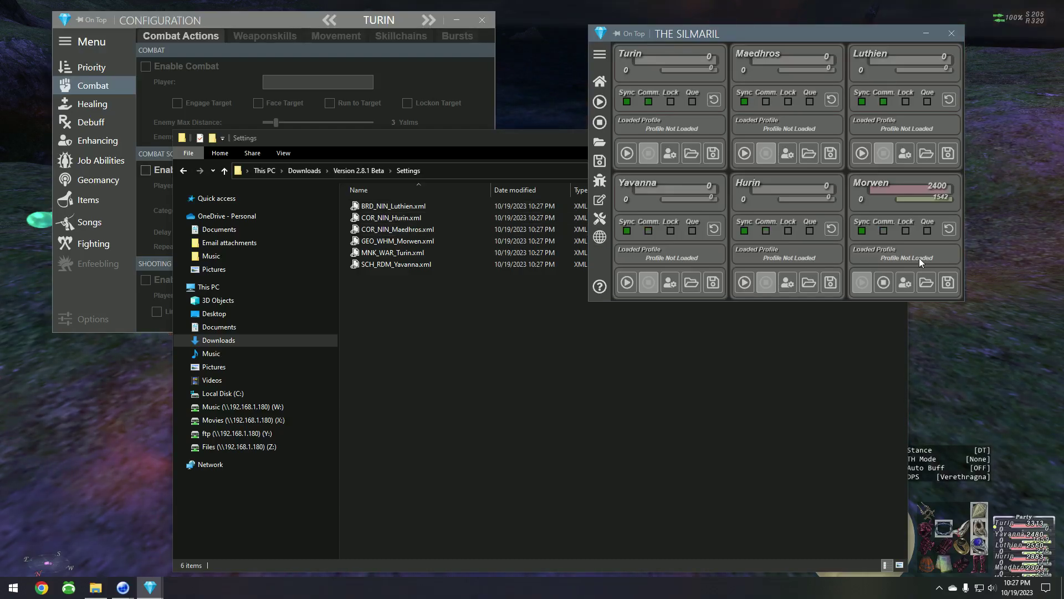
Load the profile GEO_WHM_Morwen.xml for Morwen.
click(927, 283)
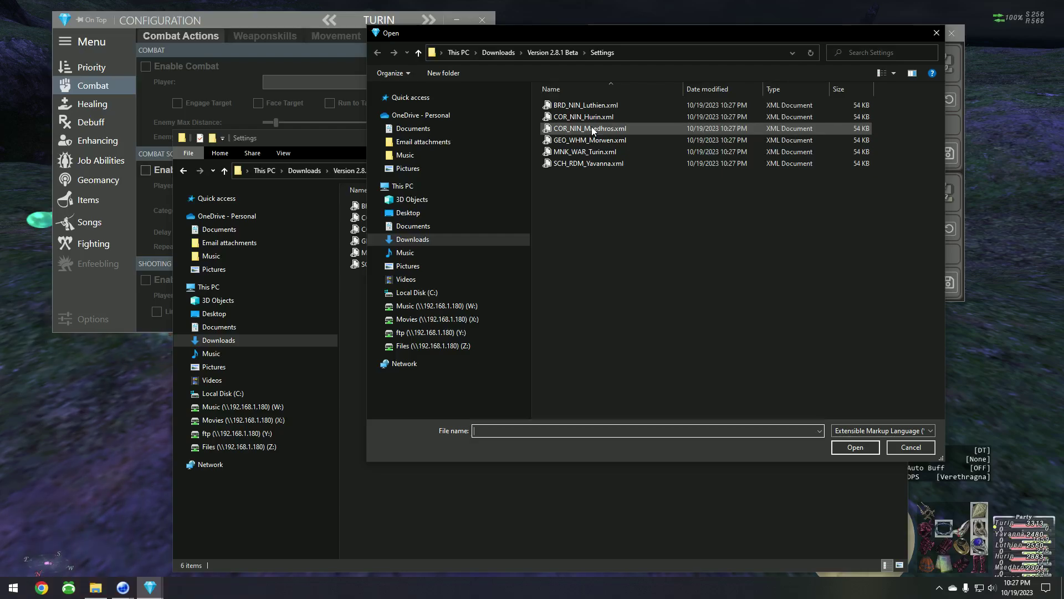
click(590, 144)
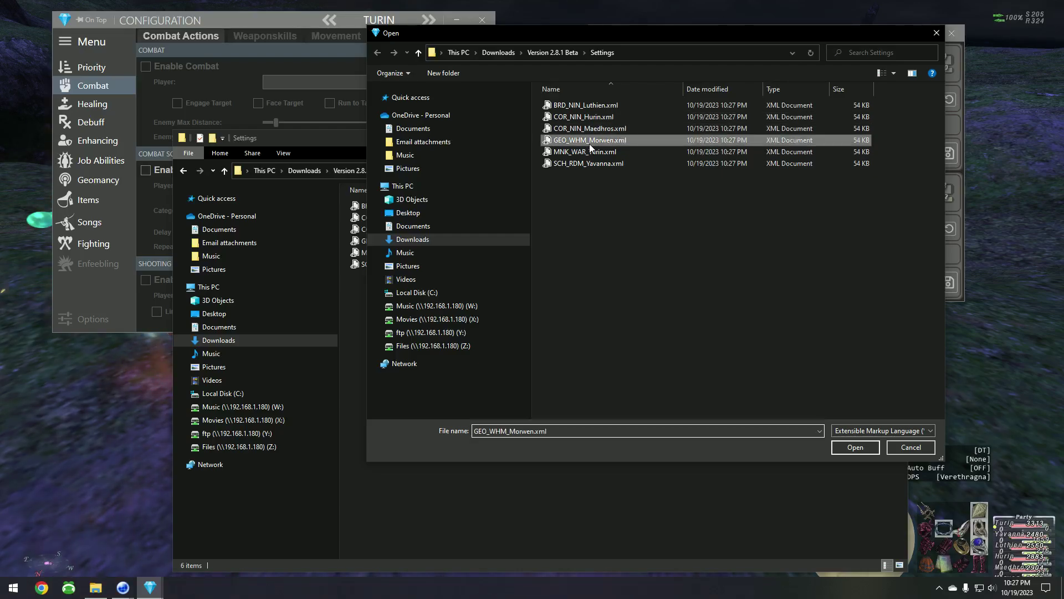
double_click(590, 144)
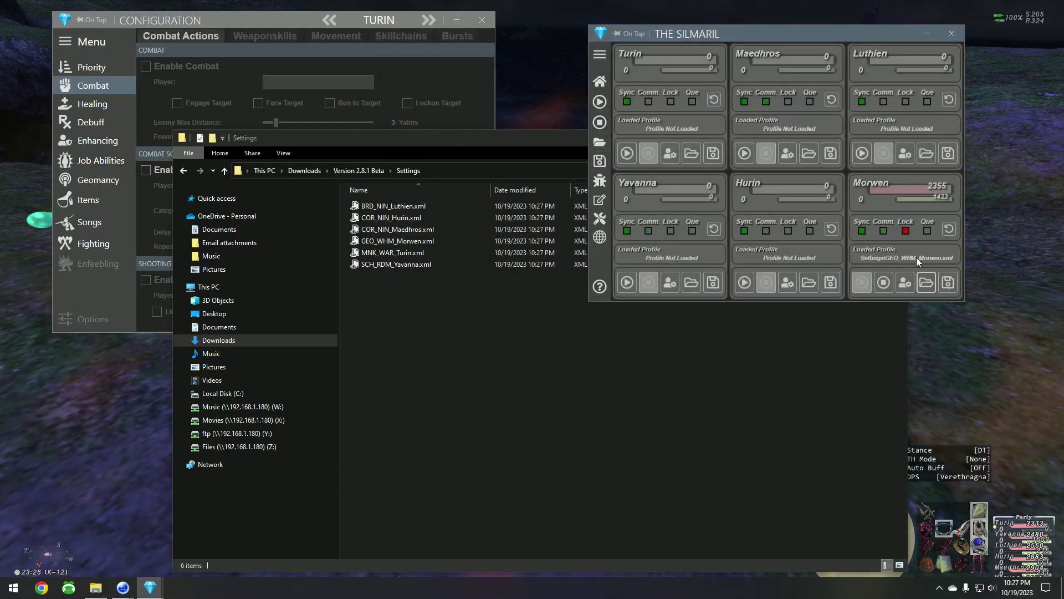
Load all characters' profiles from the Settings folder and switch the configuration to Morwen.
click(605, 142)
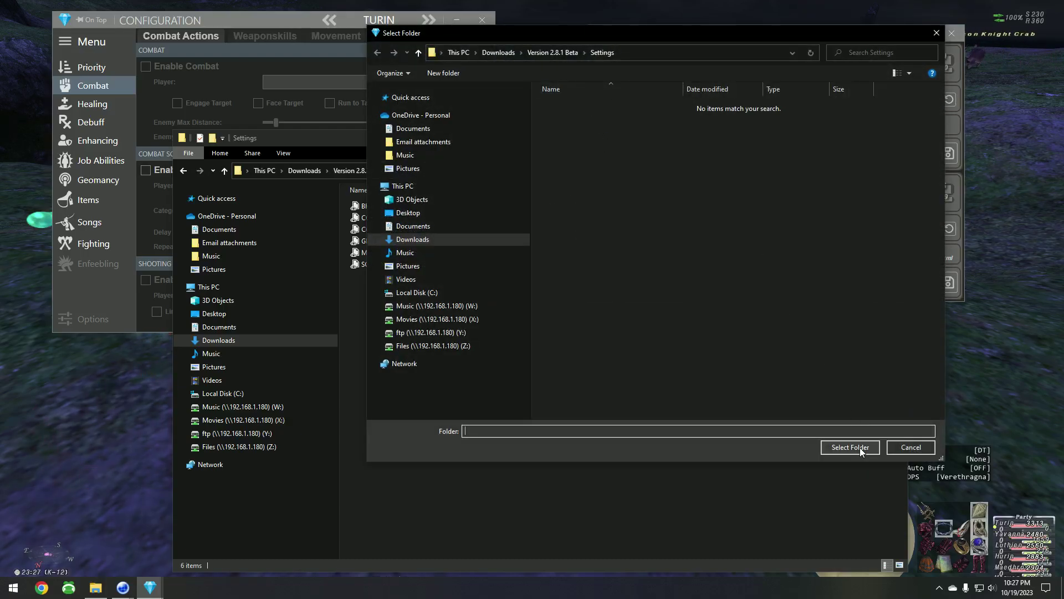
click(860, 447)
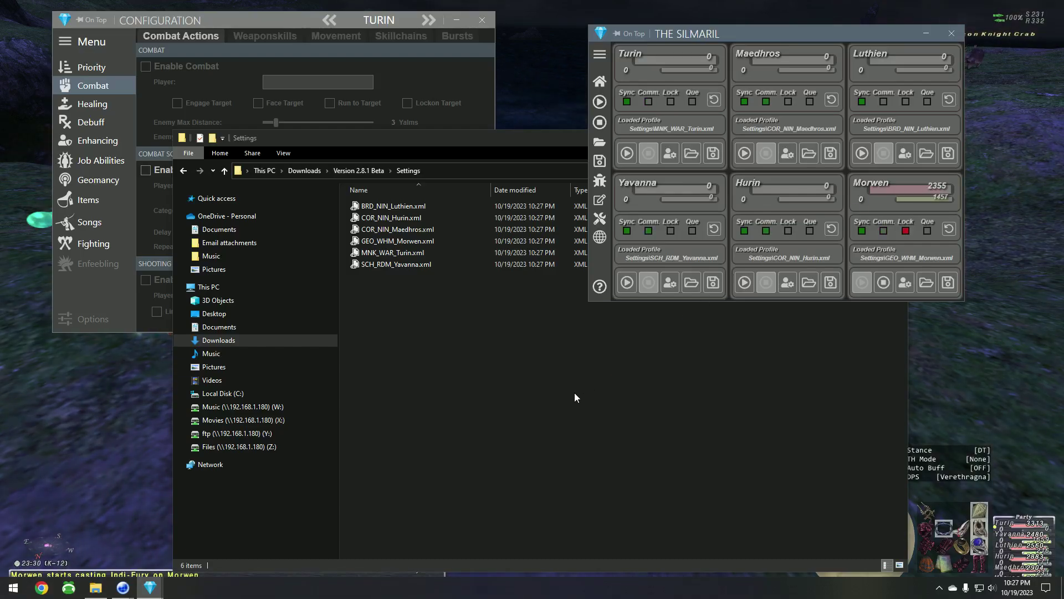
click(305, 22)
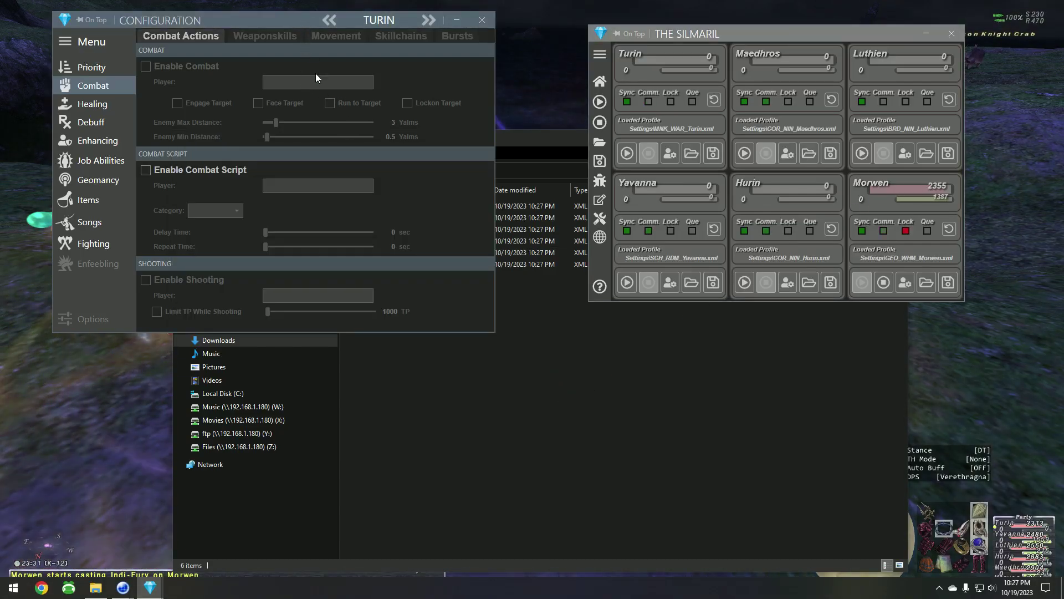
click(430, 21)
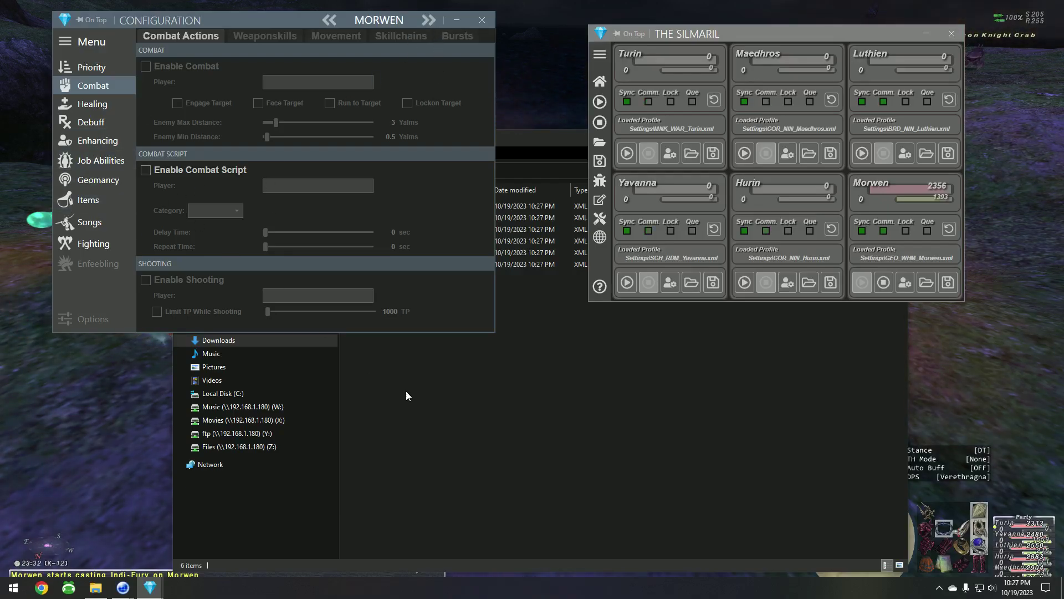
Create a folder named Ambuscade inside the Settings folder in File Explorer.
click(554, 452)
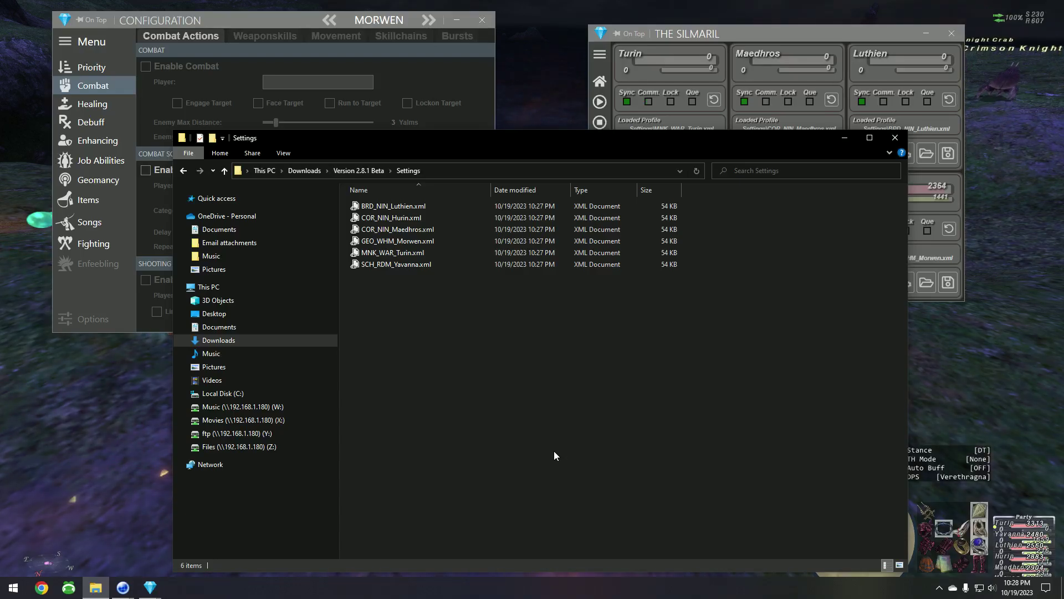
right_click(515, 423)
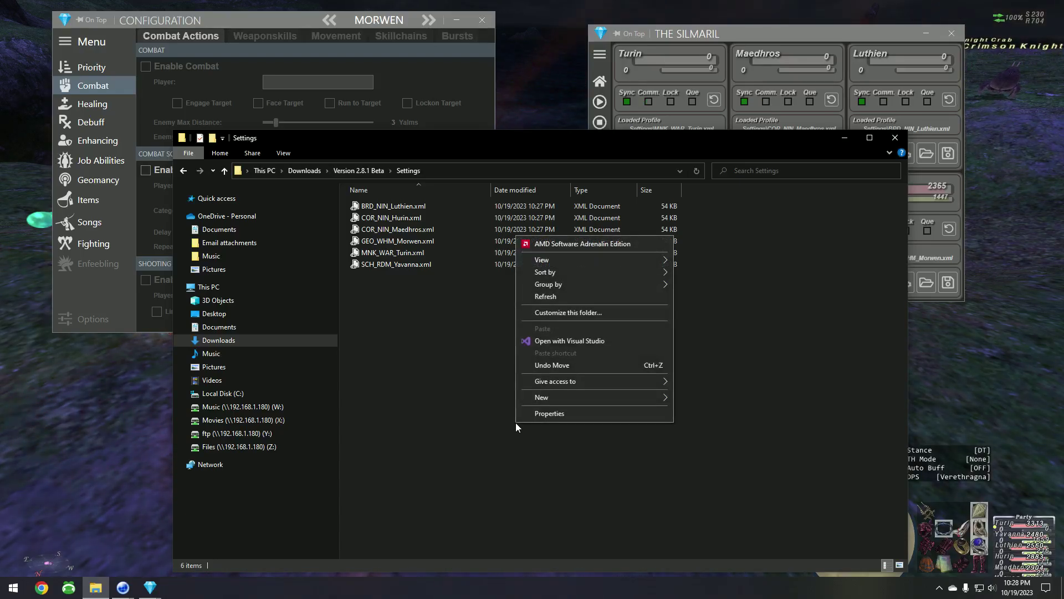
mouse_move(574, 398)
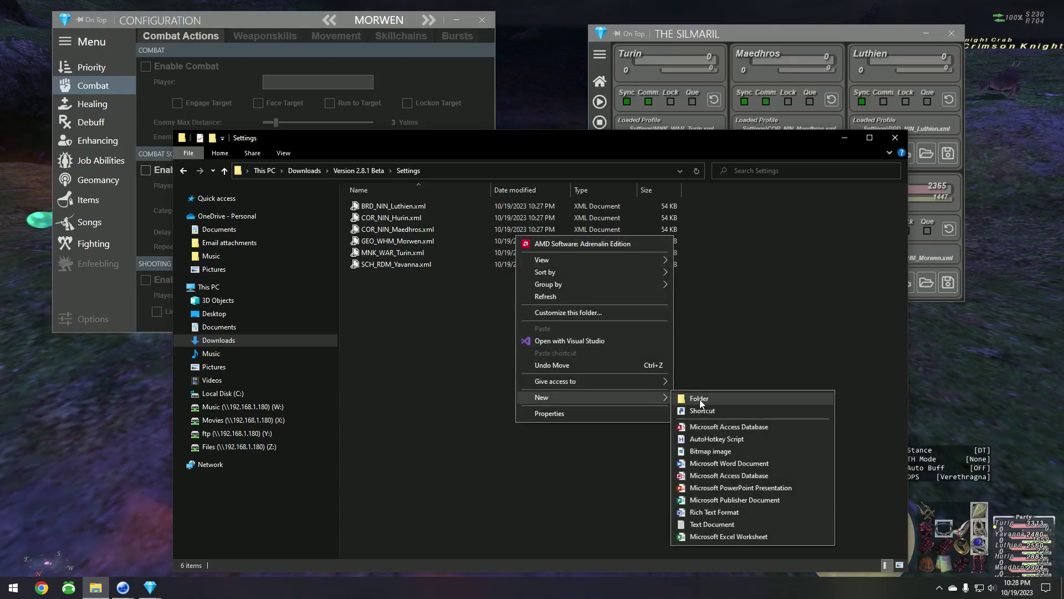
click(701, 398)
text(Ambuscade)
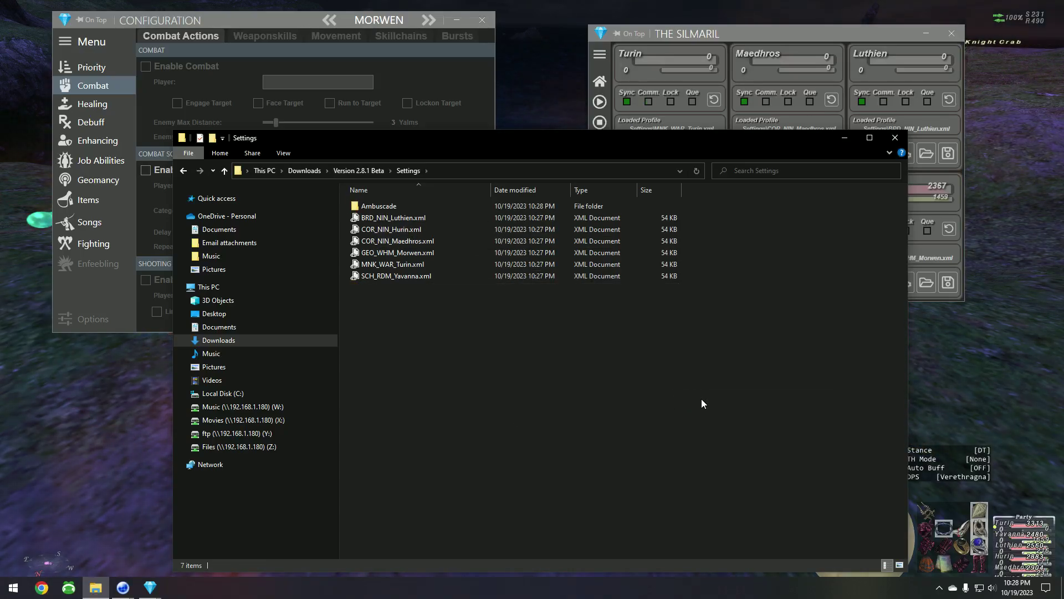
Create a subfolder named Trolls inside the Ambuscade folder and shift the File Explorer window aside.
double_click(412, 205)
right_click(408, 273)
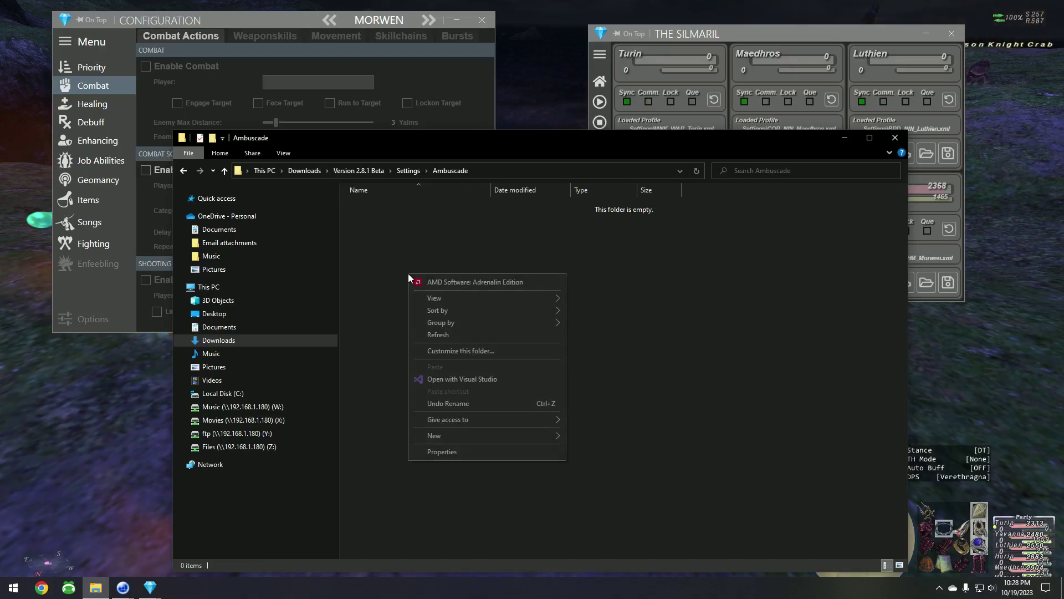
mouse_move(497, 436)
click(587, 432)
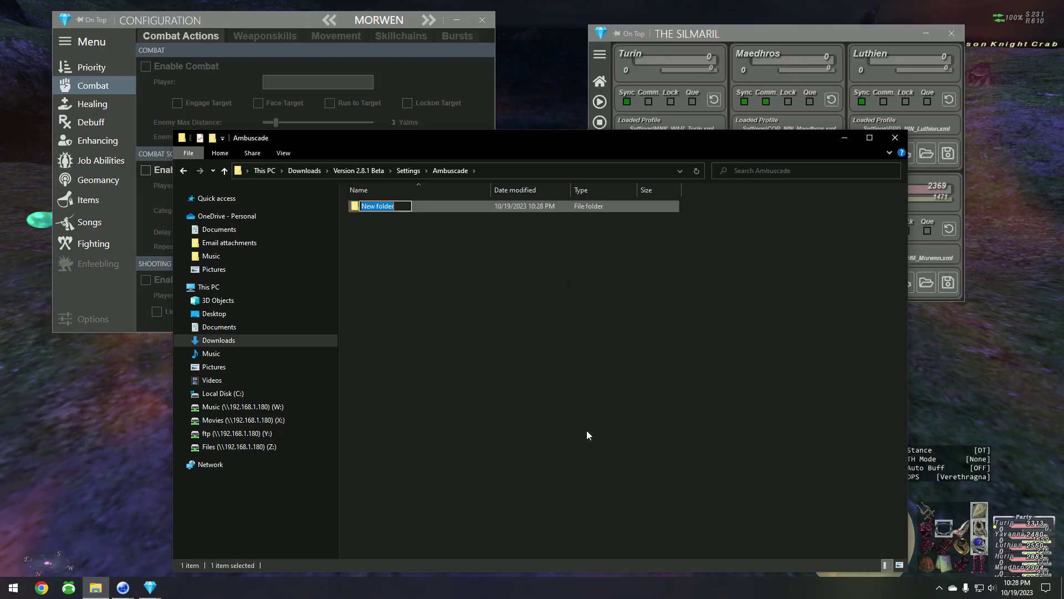
text(Trolls)
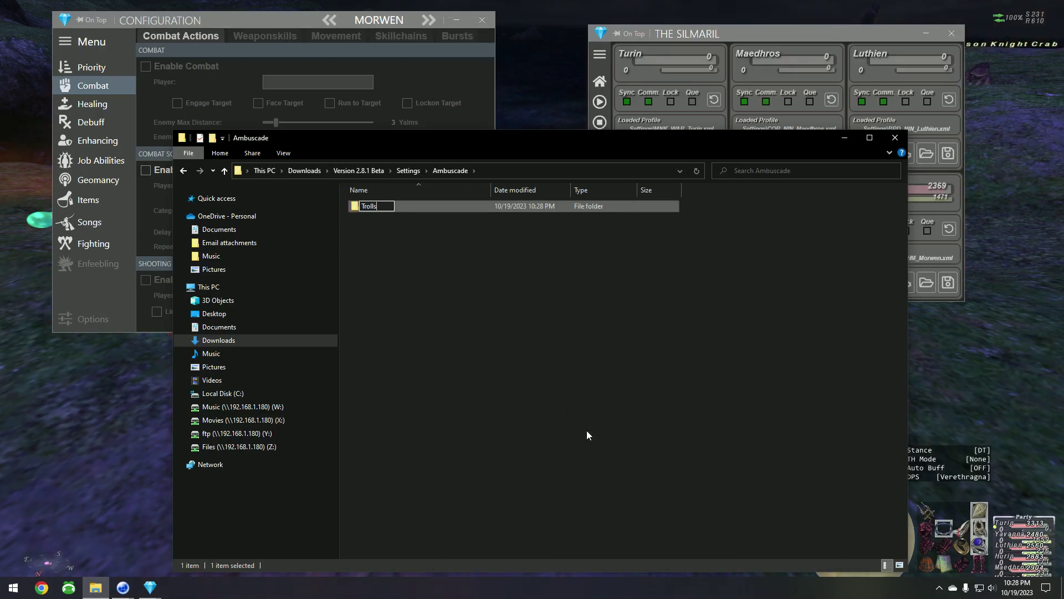
drag(618, 161, 575, 148)
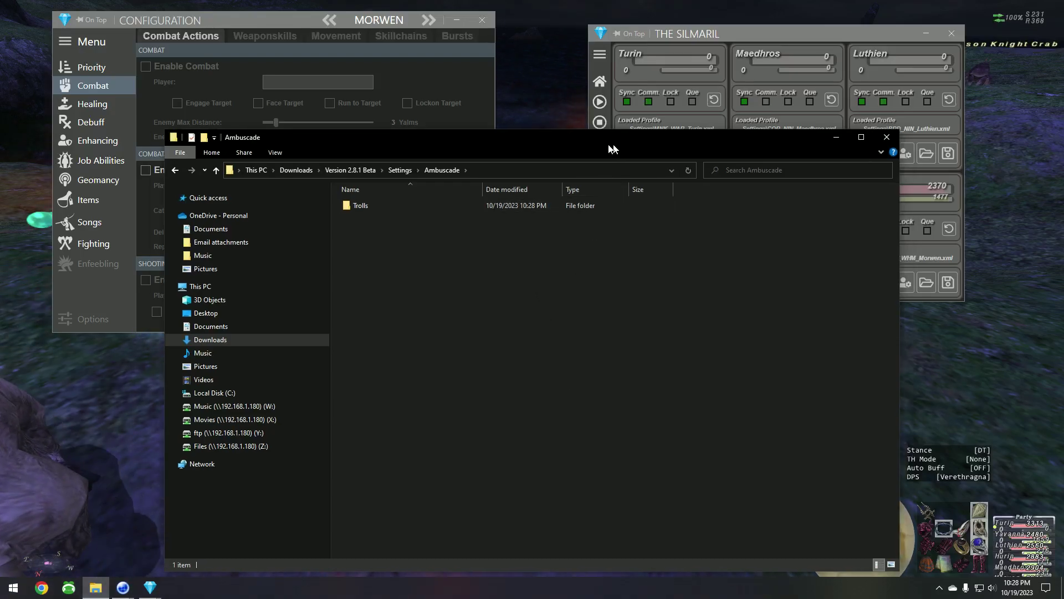
Save all characters' profiles from Silmaril into the Ambuscade\Trolls folder.
click(849, 38)
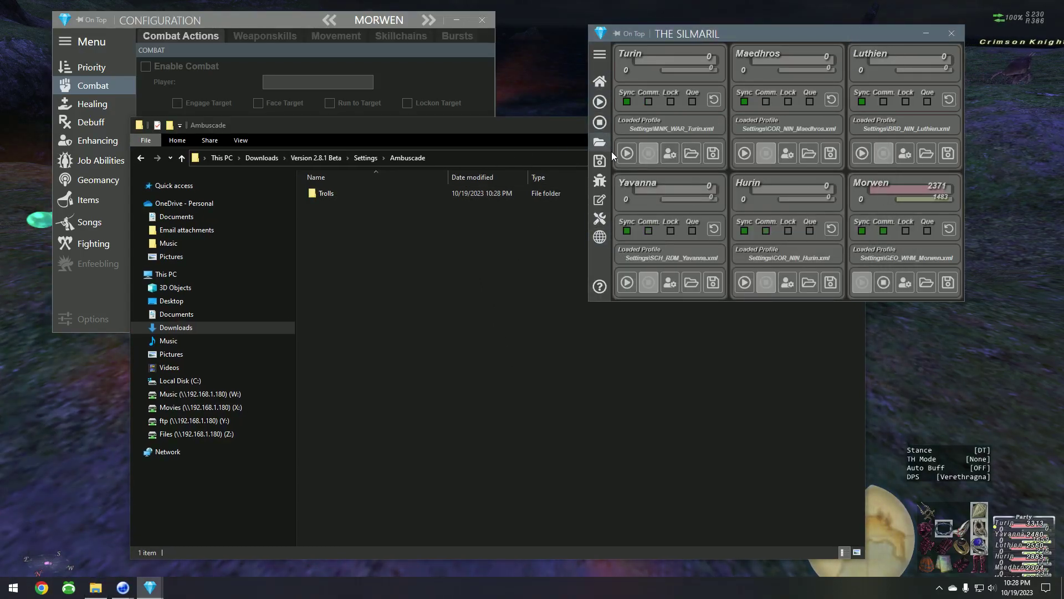
click(601, 164)
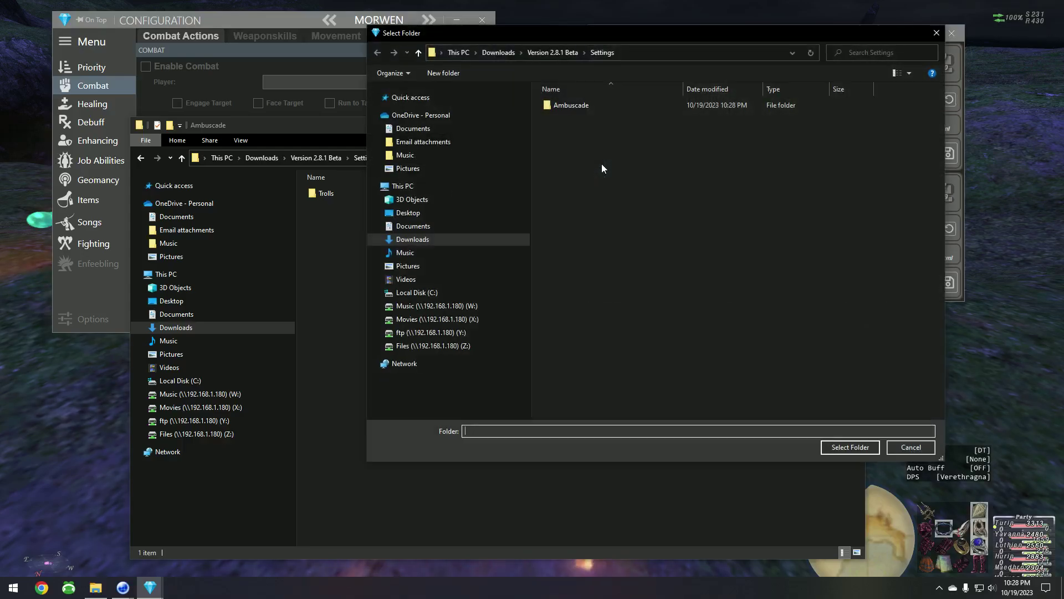
double_click(577, 105)
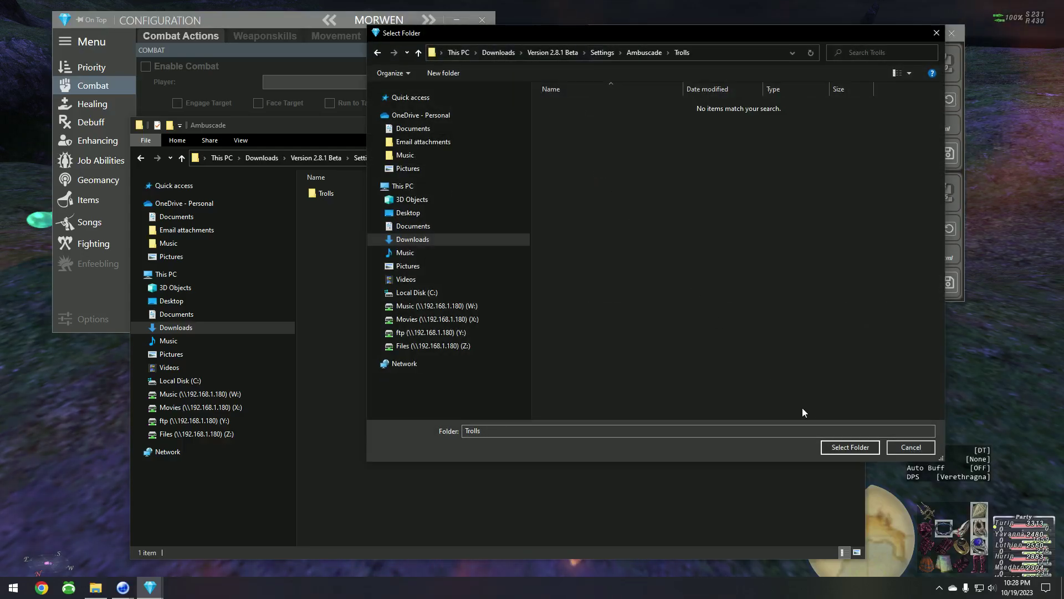
click(848, 447)
Check the saved profile files in the Trolls folder, and return to the Settings folder in File Explorer.
double_click(341, 193)
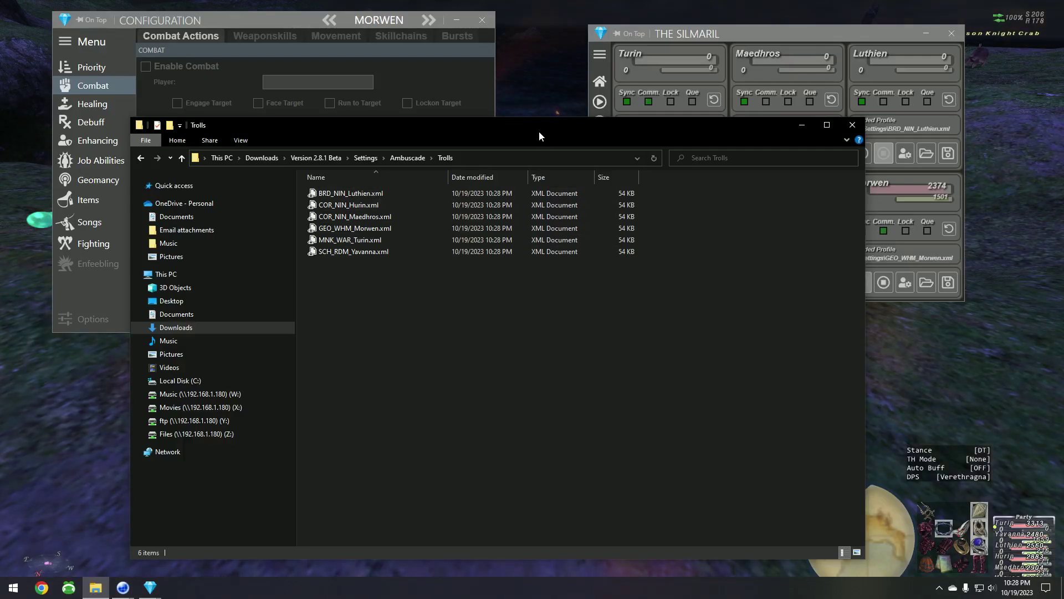
drag(539, 131, 525, 145)
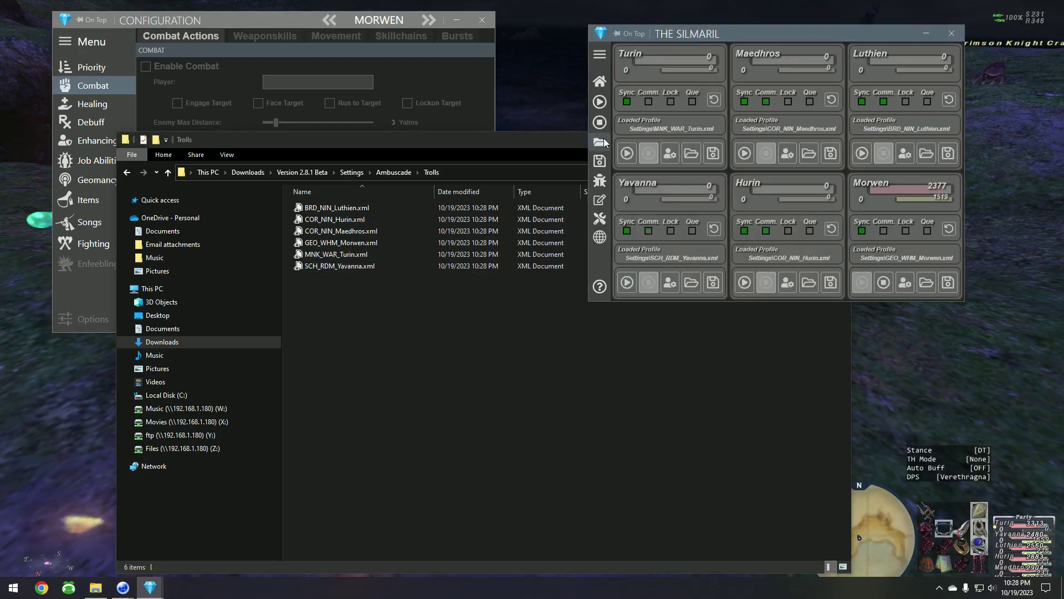
click(394, 171)
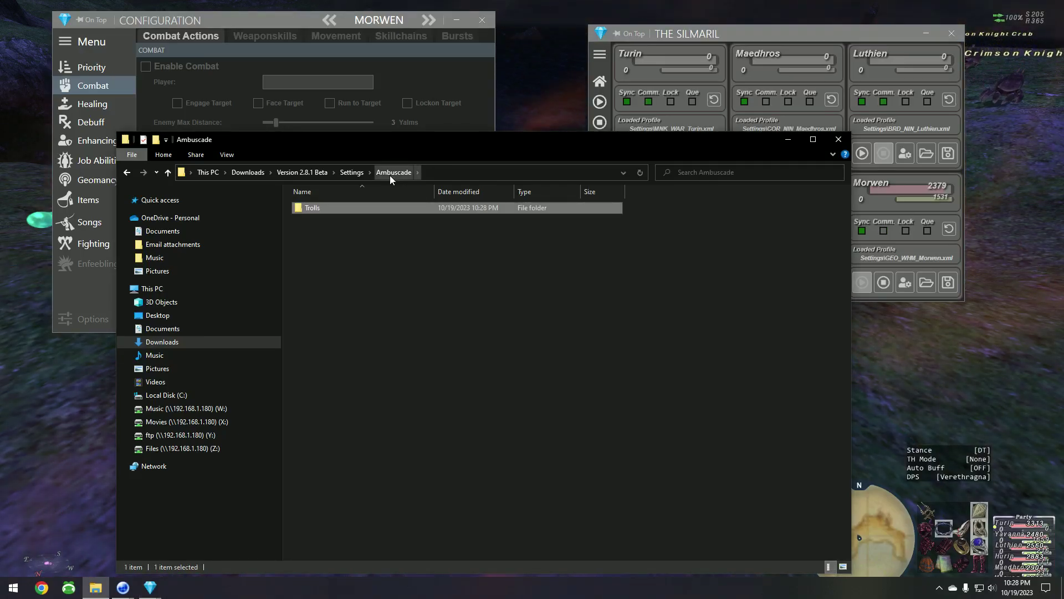
click(345, 175)
click(402, 428)
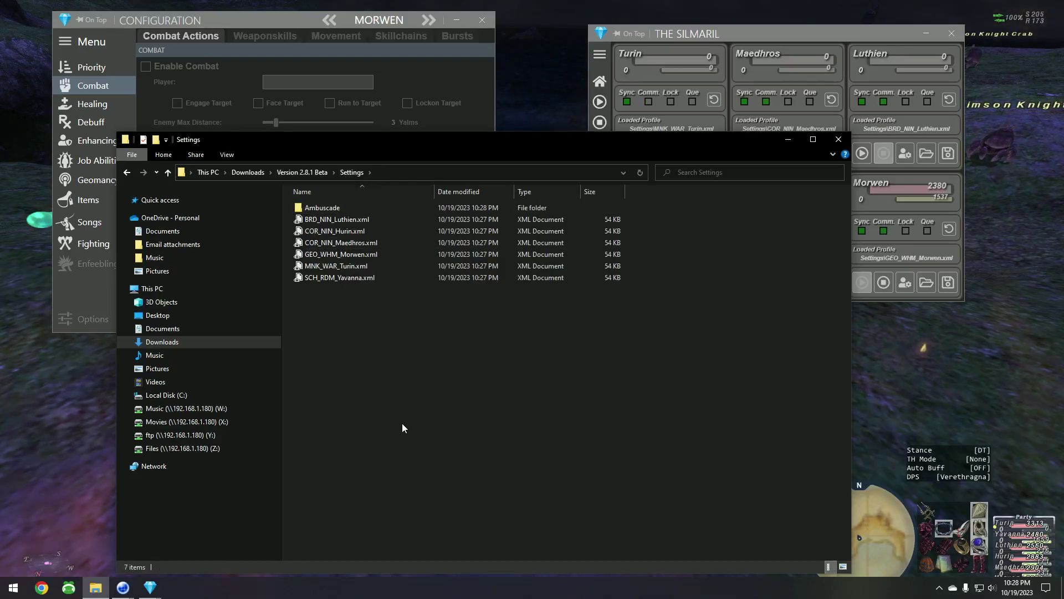
Close Silmaril and relaunch Silmaril.exe from the Version 2.8.1 Beta folder.
click(951, 33)
drag(486, 153, 535, 94)
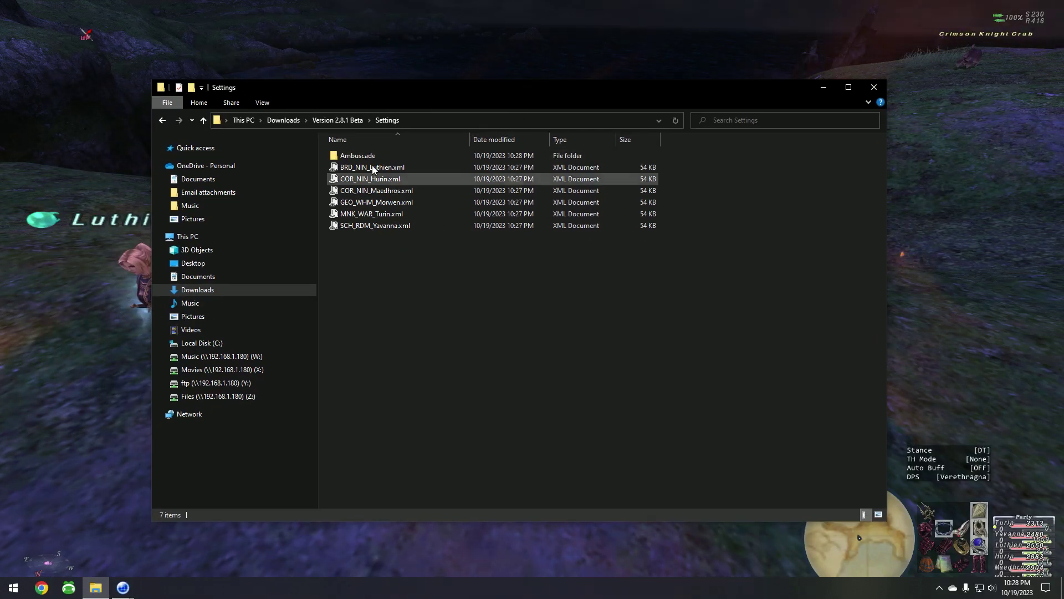
click(356, 120)
click(363, 179)
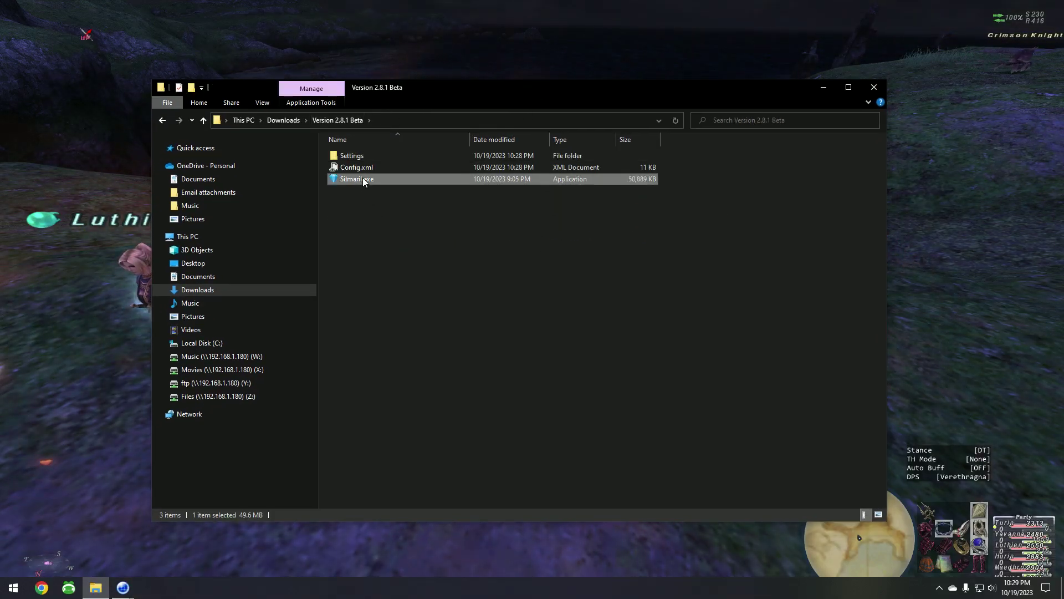
double_click(363, 180)
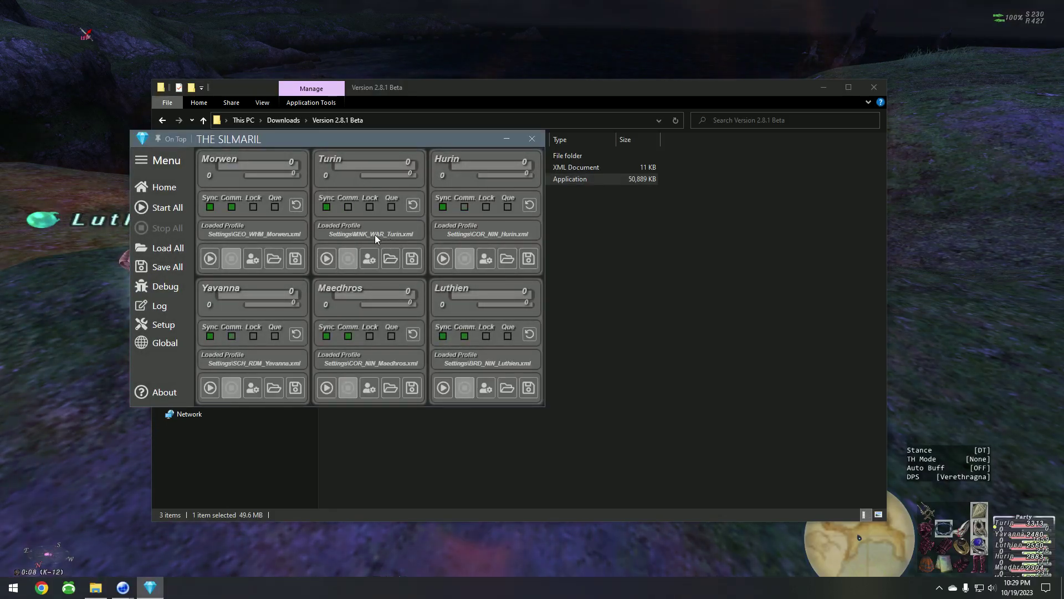
Move the Silmaril window beside File Explorer, inspect the profiles in Settings and Ambuscade\Trolls, and return to Settings.
drag(382, 142, 901, 91)
double_click(388, 156)
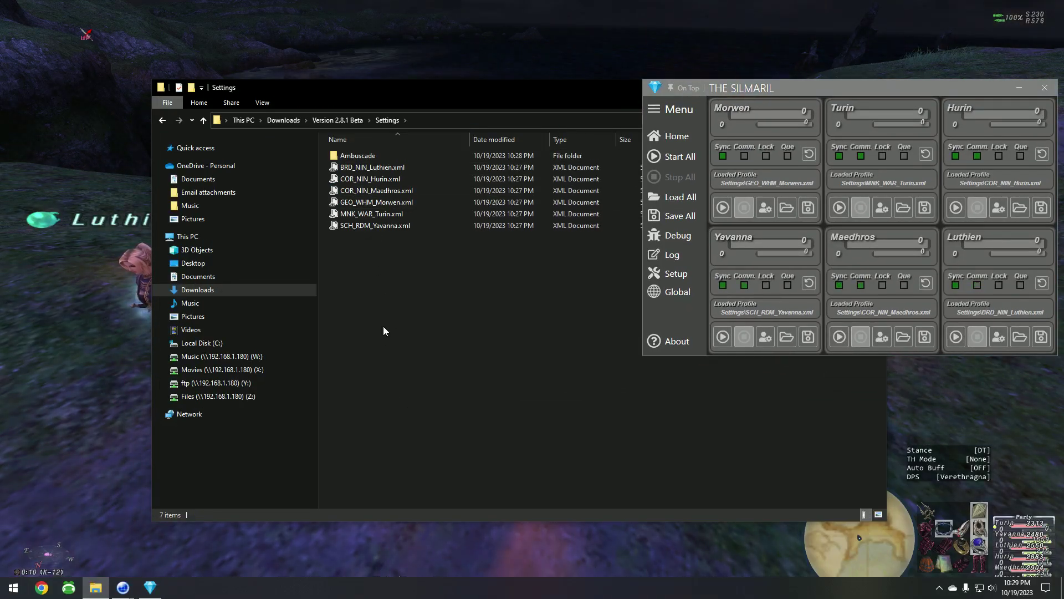
double_click(384, 156)
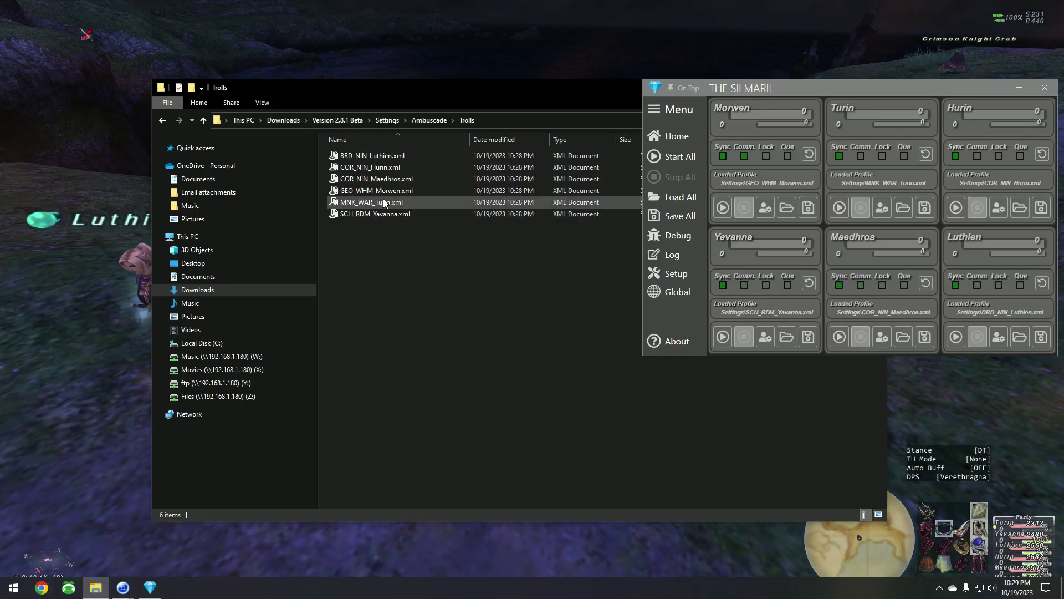
click(387, 119)
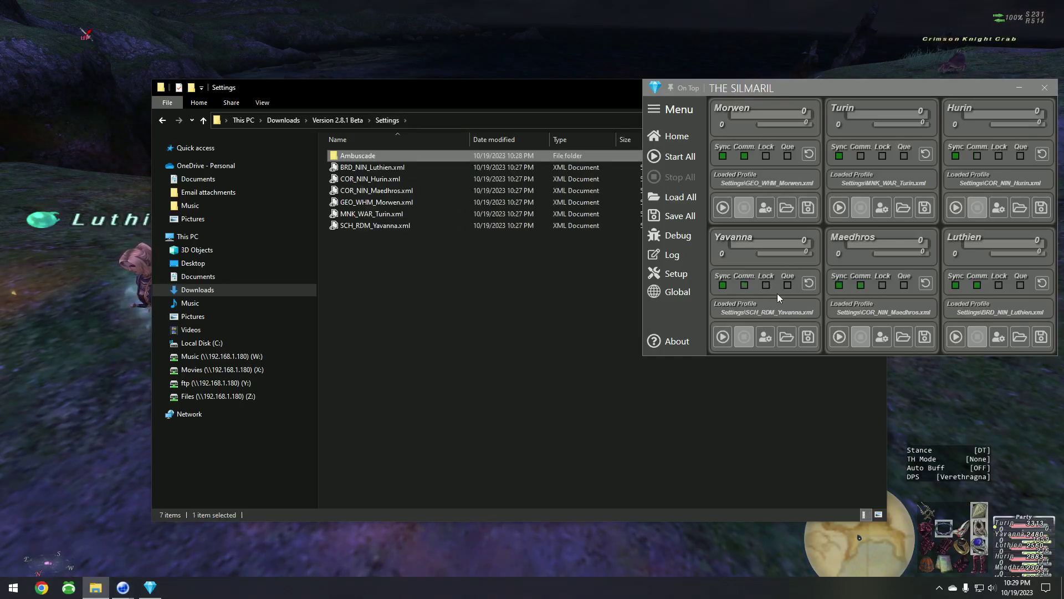
Load all characters' profiles from the Settings\Ambuscade\Trolls folder.
click(681, 200)
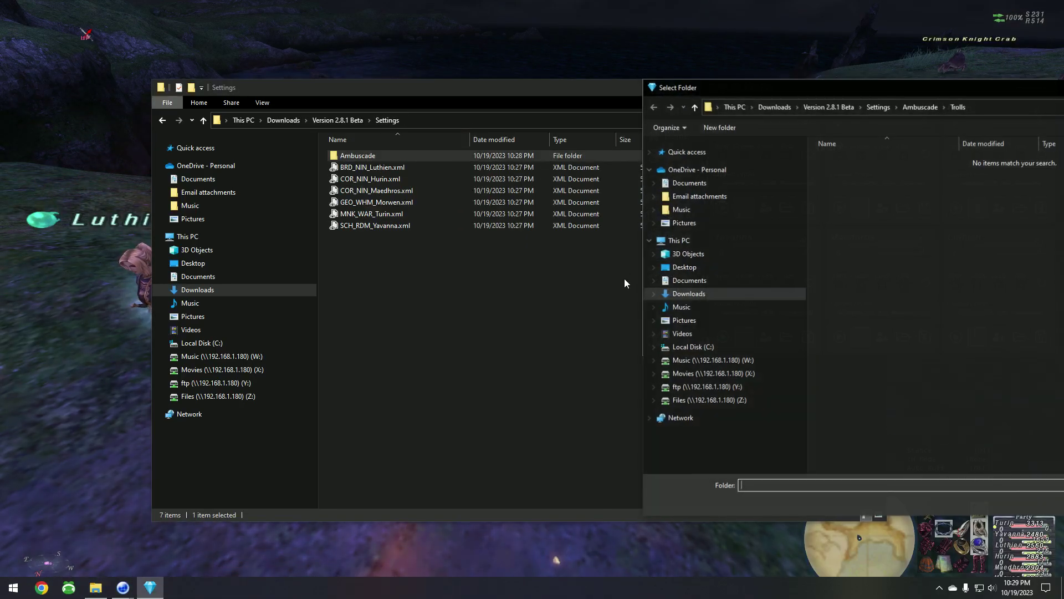
drag(977, 89, 476, 37)
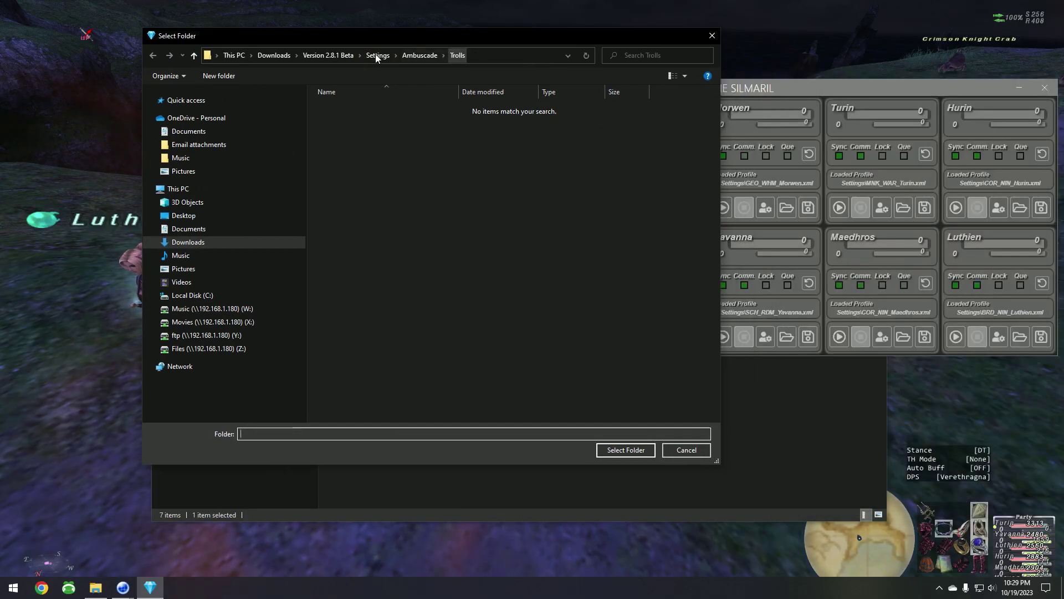
click(635, 449)
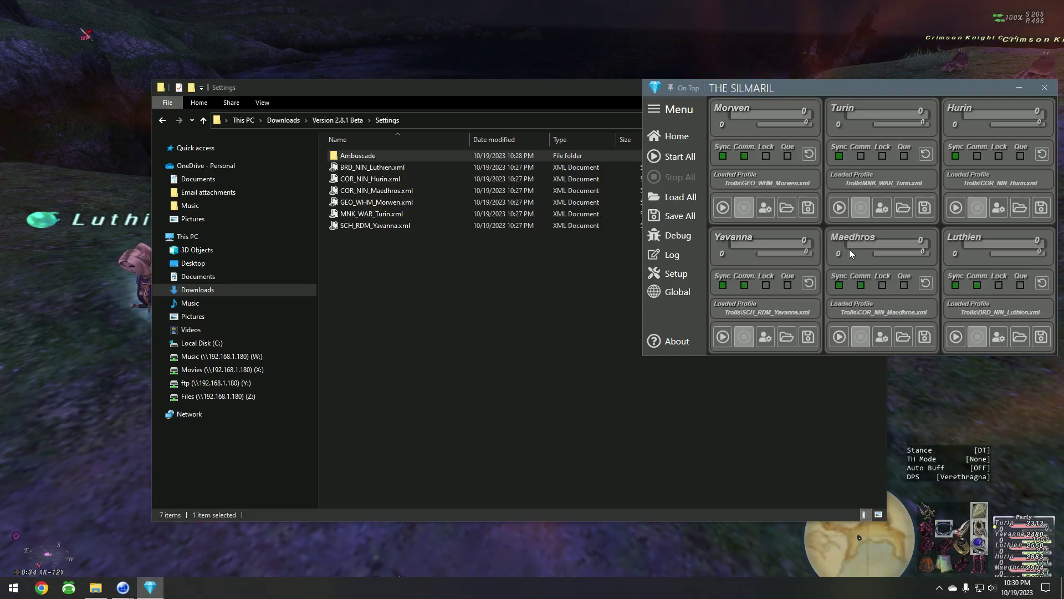
Load the COR_NIN_Hurin.xml profile from Settings for Morwen, and try to save it as GEO_WHM_Morwen.xml.
click(786, 209)
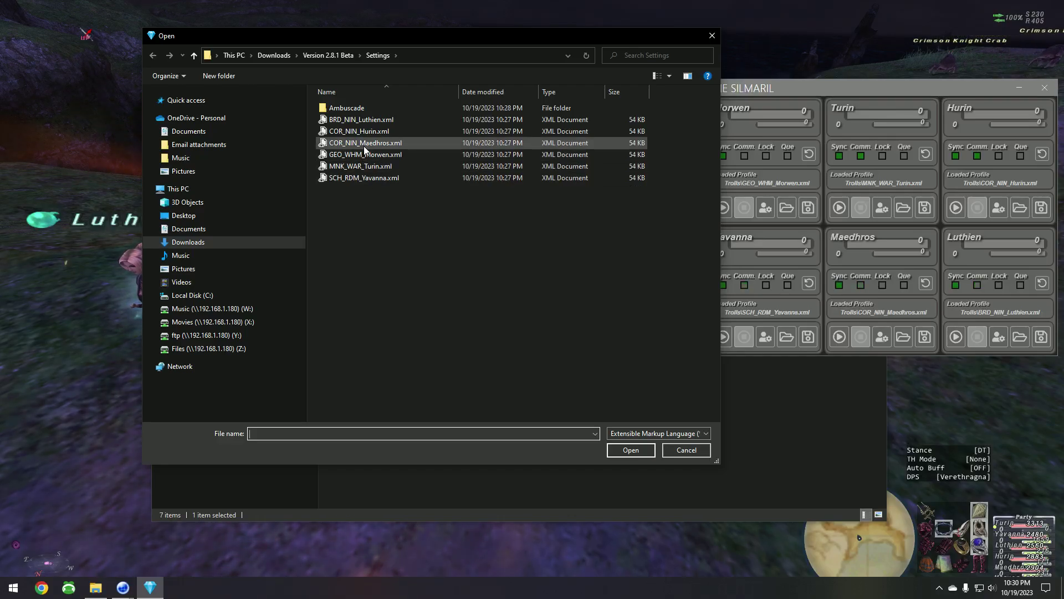
double_click(365, 131)
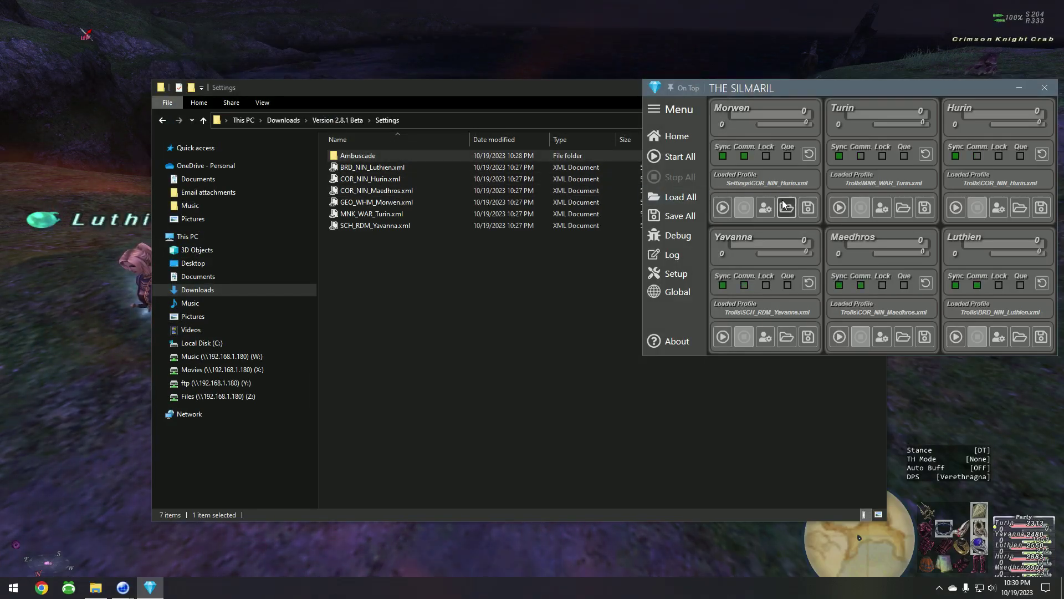
click(806, 210)
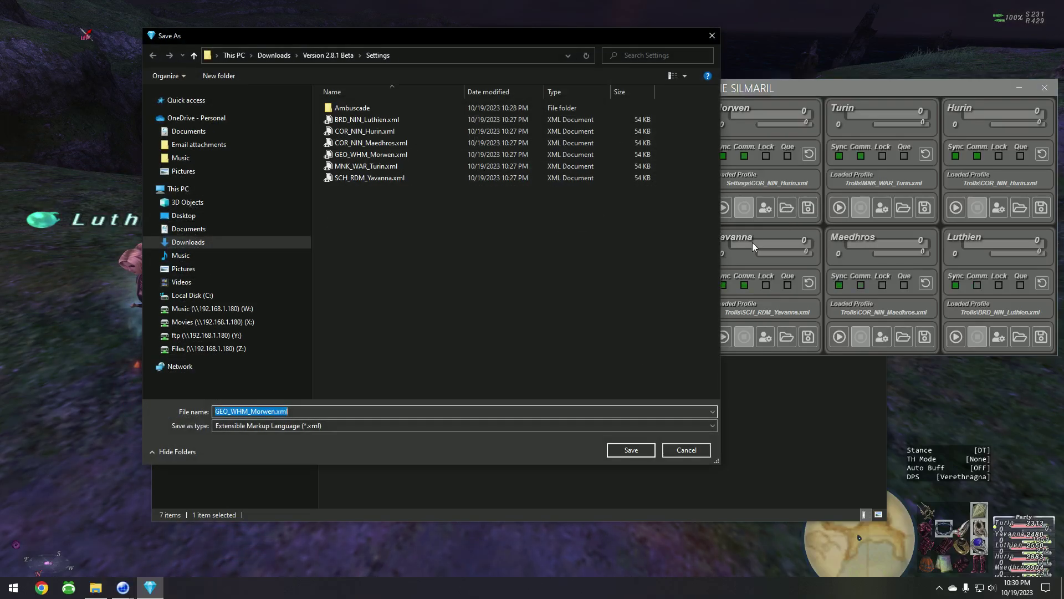
click(639, 450)
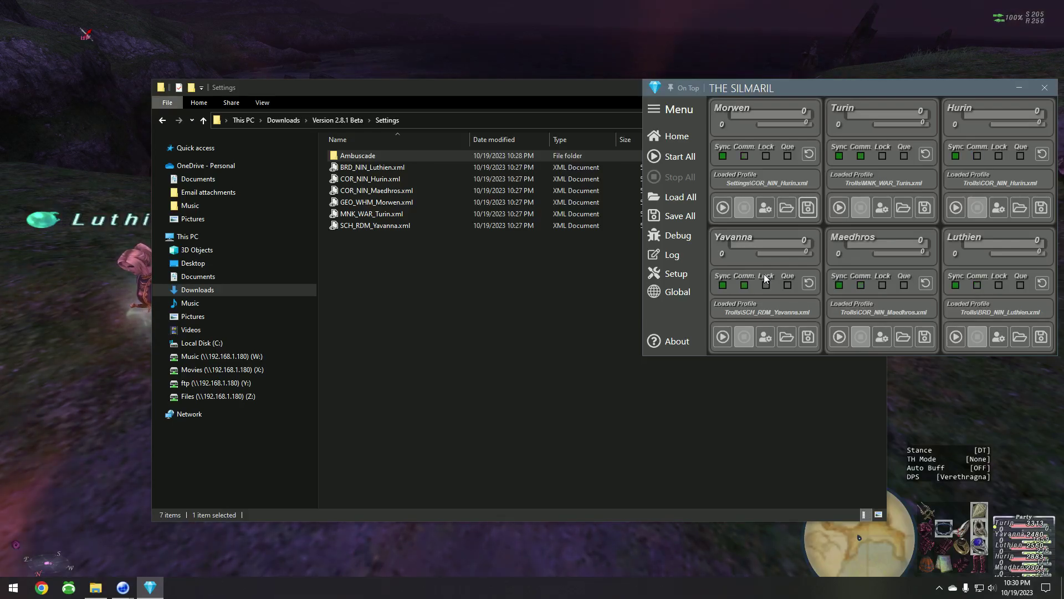
Review Silmaril's global settings, checking the mirroring page, the in-game commands list and the general options.
click(667, 297)
click(782, 106)
click(838, 108)
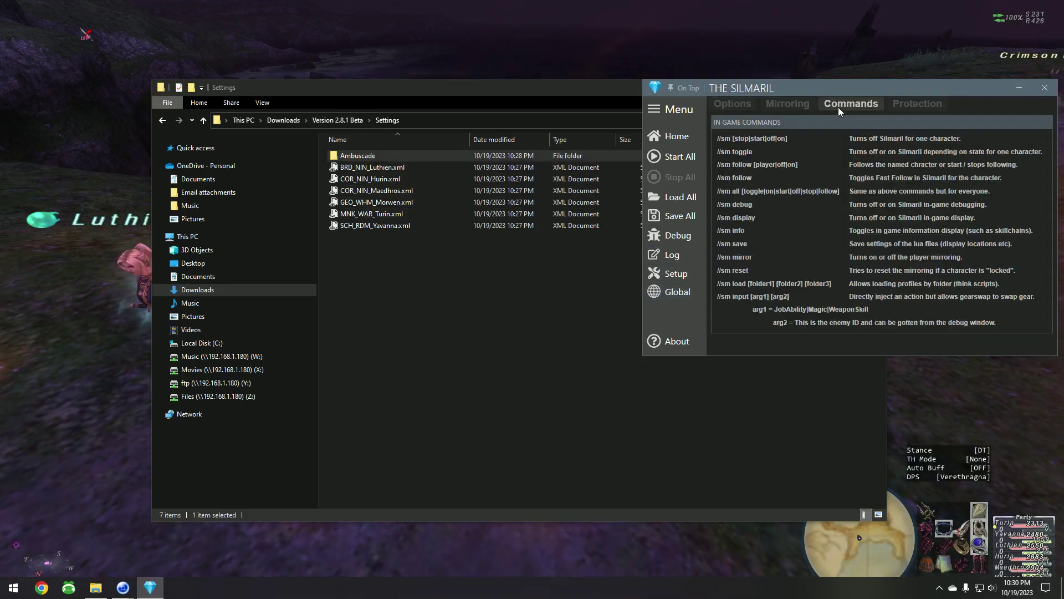
click(732, 104)
Locate Config.xml in the Version 2.8.1 Beta folder, and return the repositioned Silmaril window to its home view.
click(391, 118)
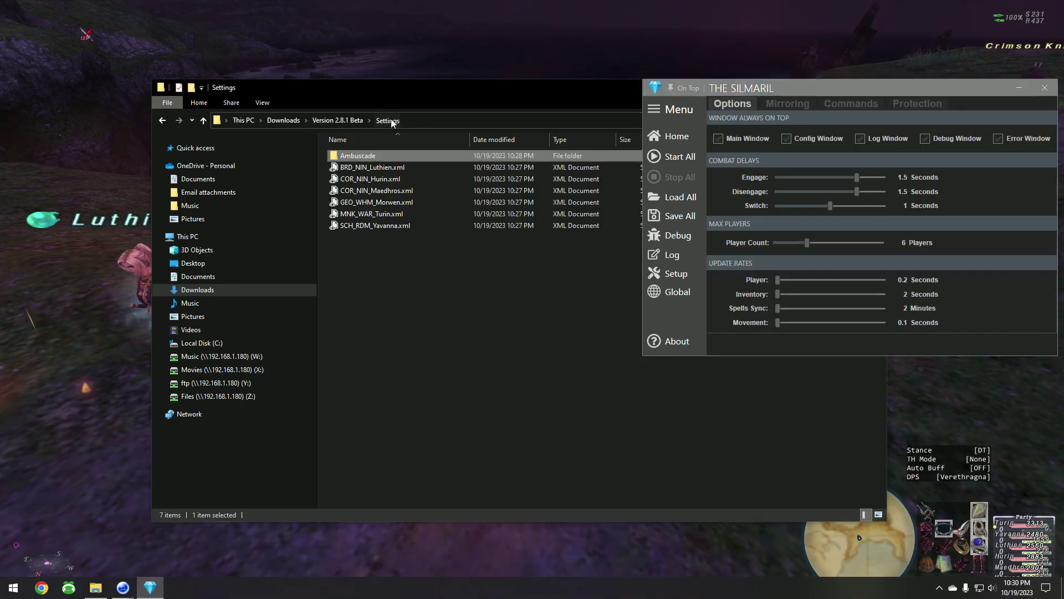
click(344, 120)
click(358, 167)
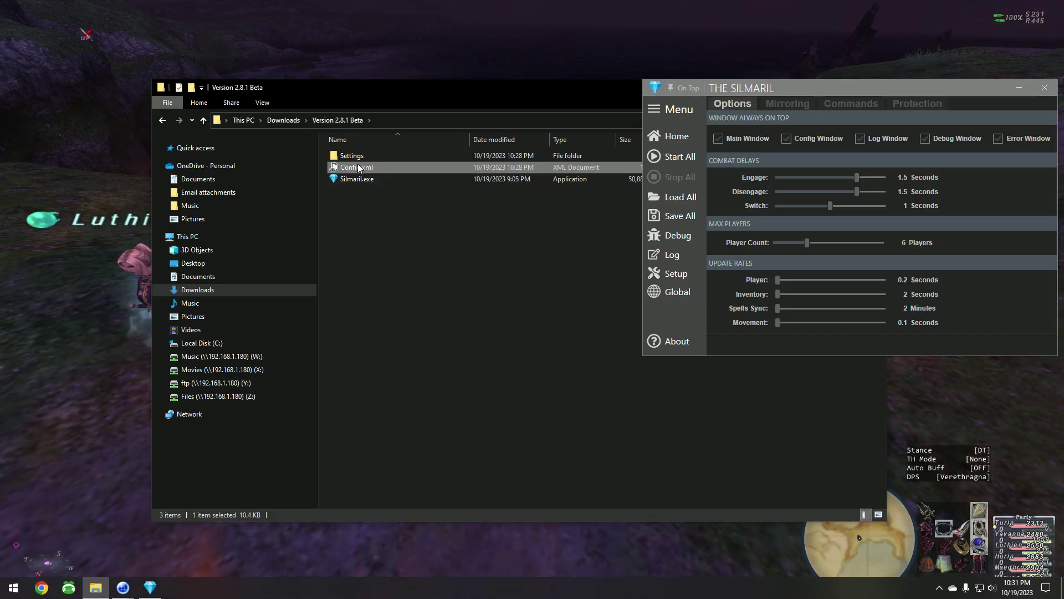
mouse_move(361, 159)
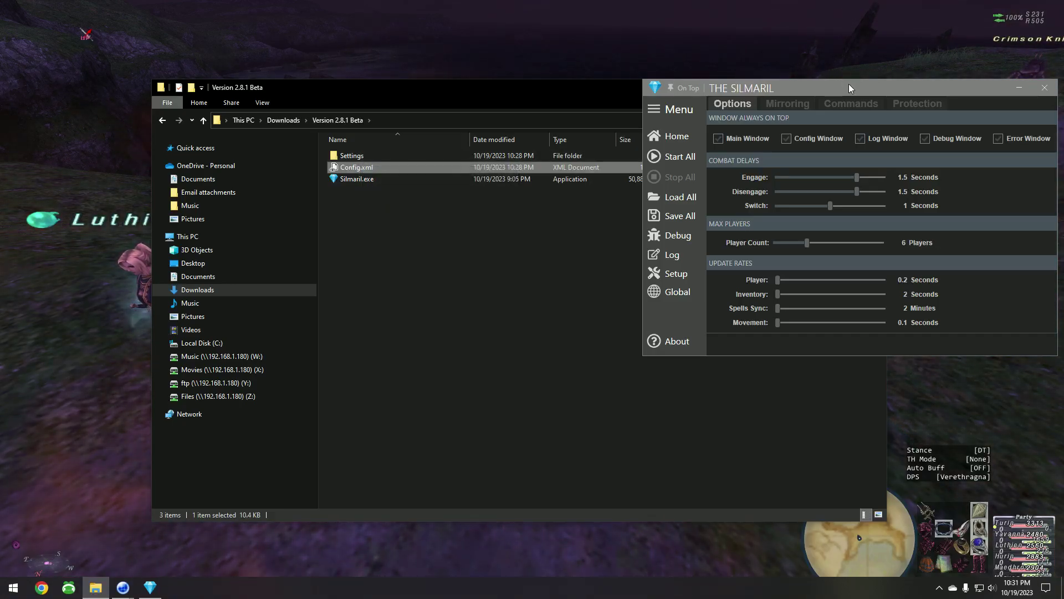
drag(847, 83, 778, 55)
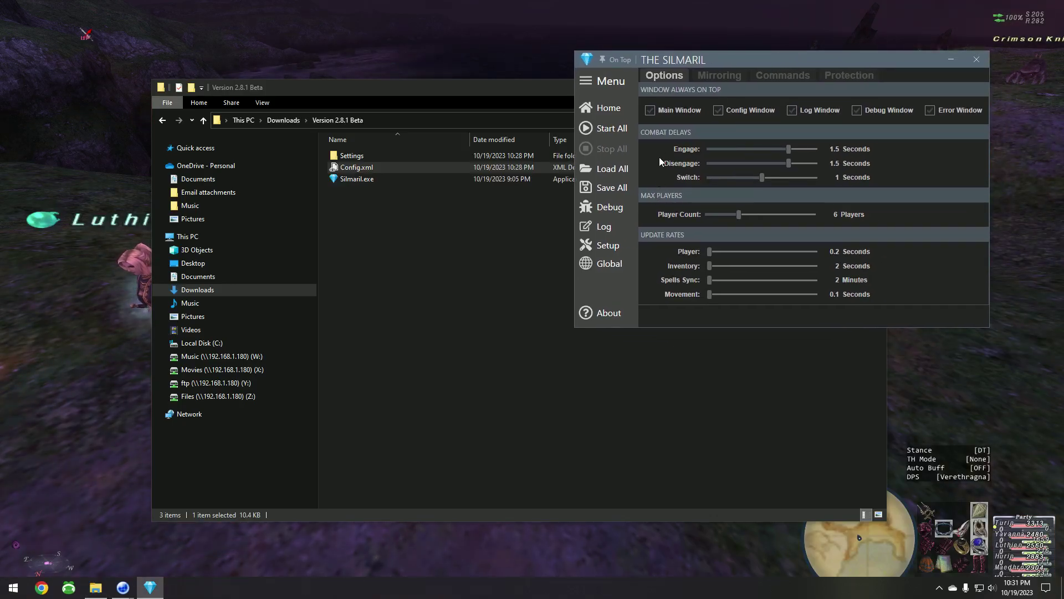
click(623, 103)
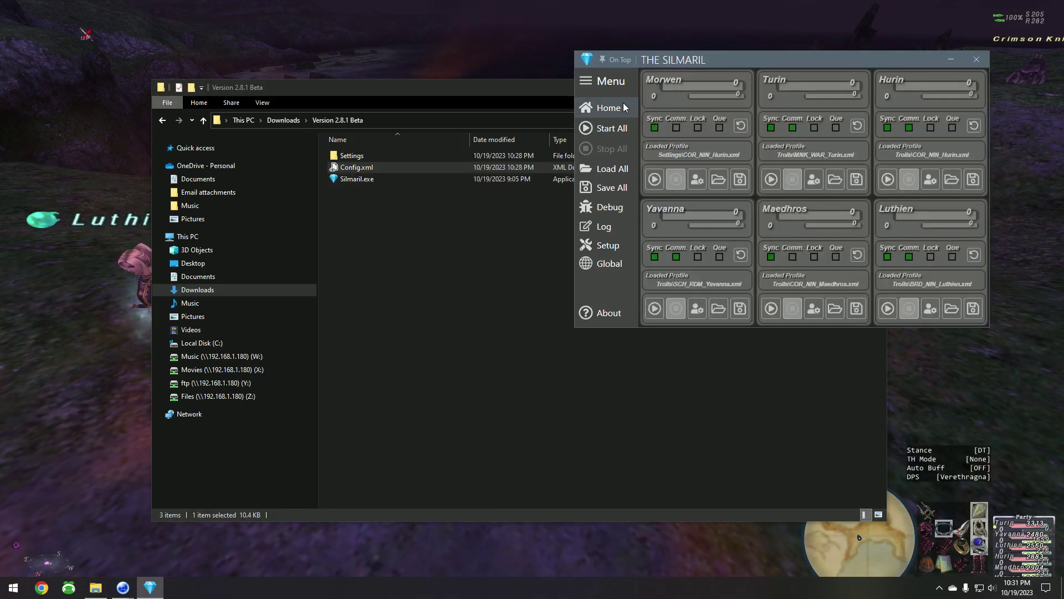